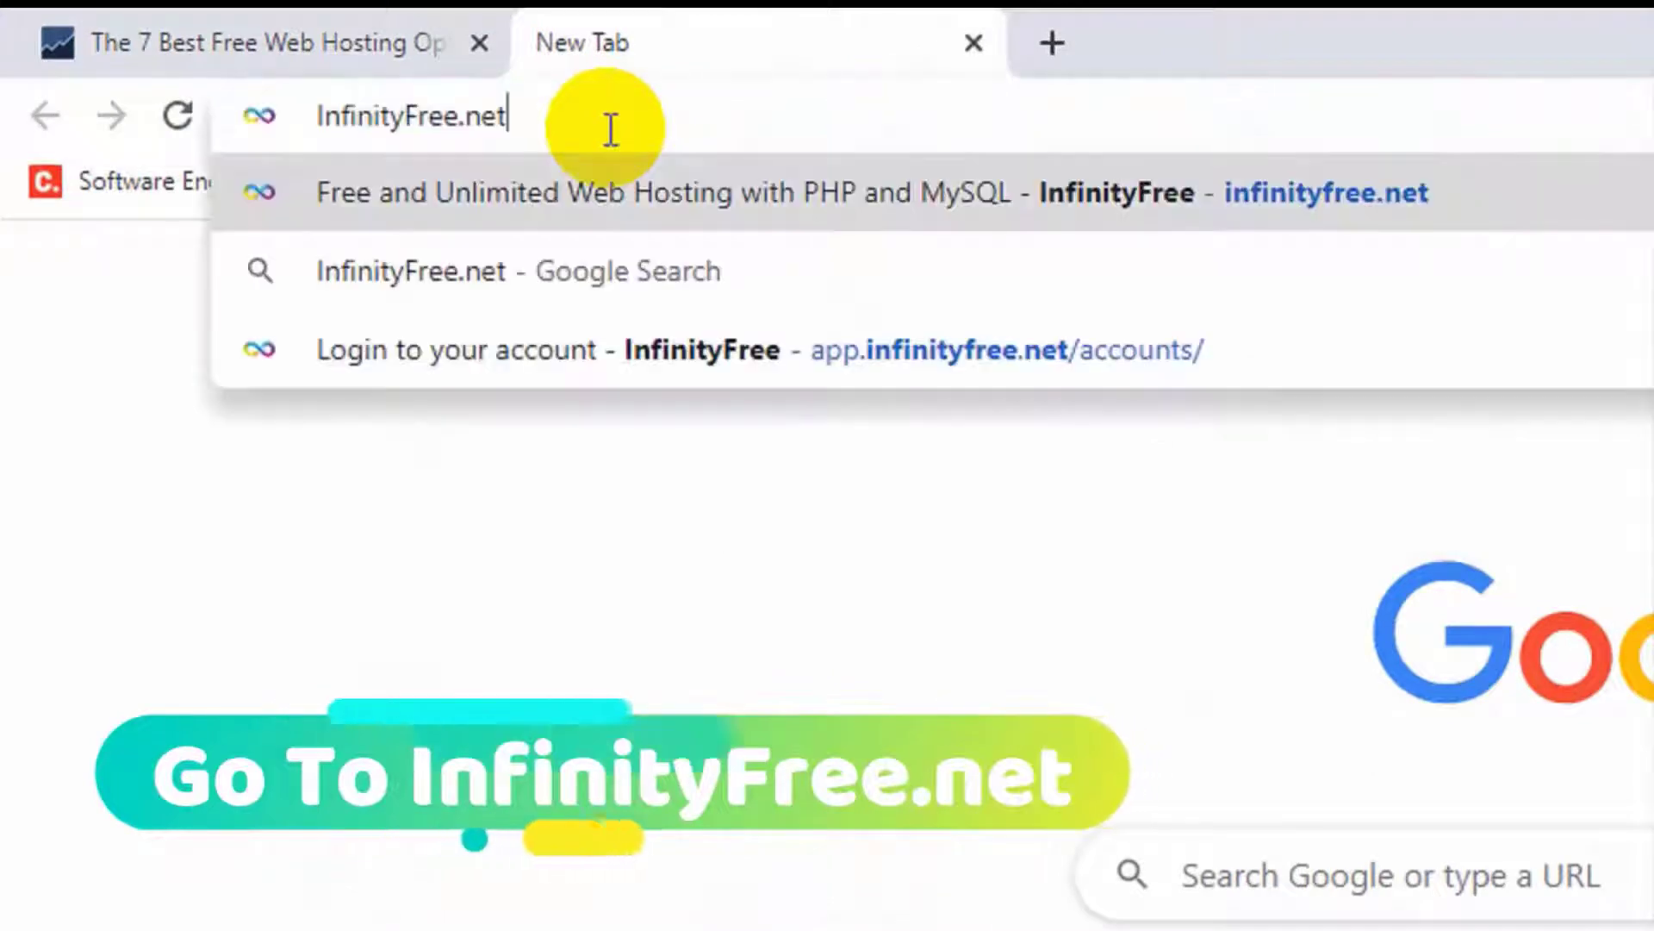
- Load InfinityFree.net and choose Sign Up Now to begin a free account
key("Return")
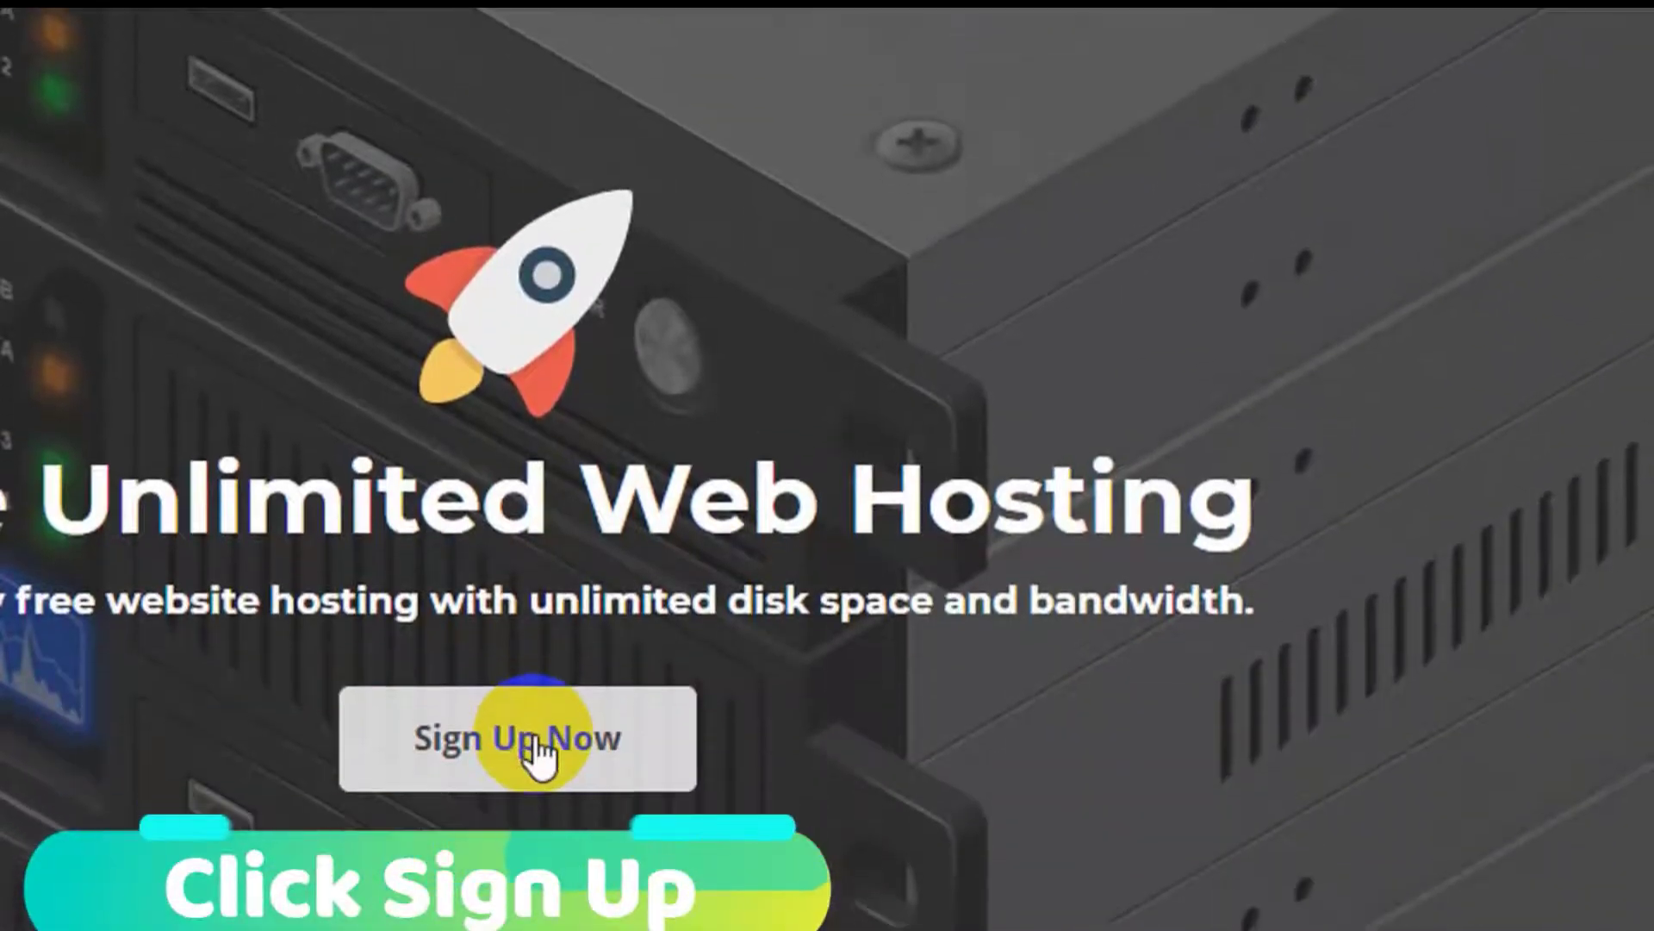
left_click(535, 728)
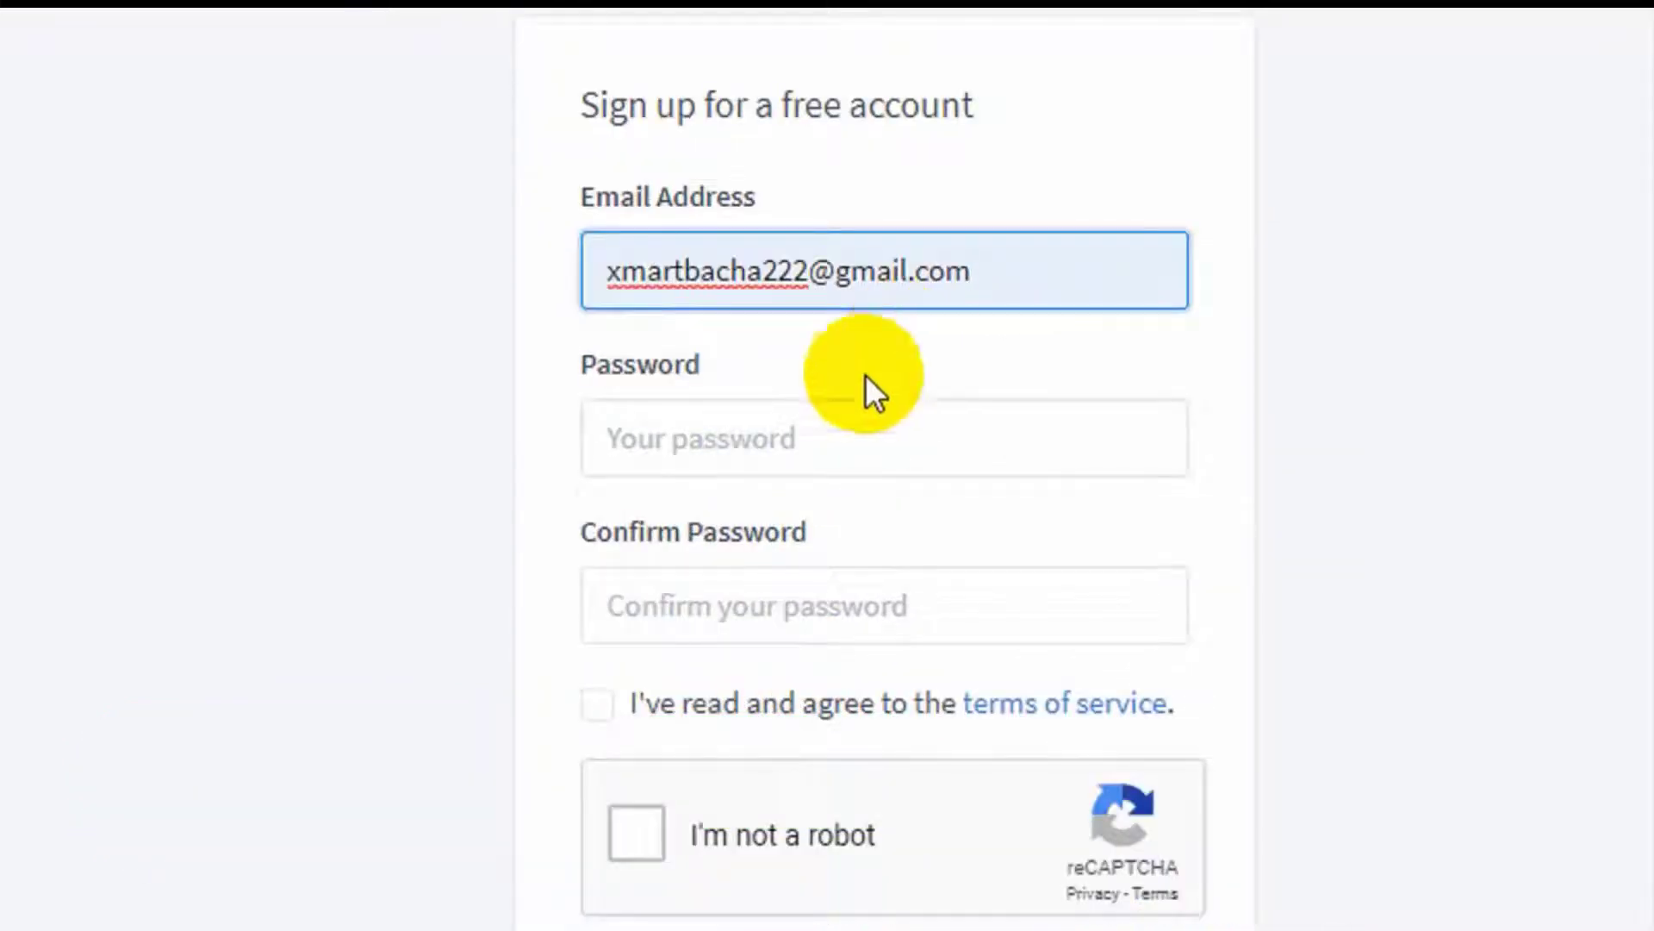
- Enter and confirm a password, accept the terms, pass reCAPTCHA and create the account
left_click(814, 423)
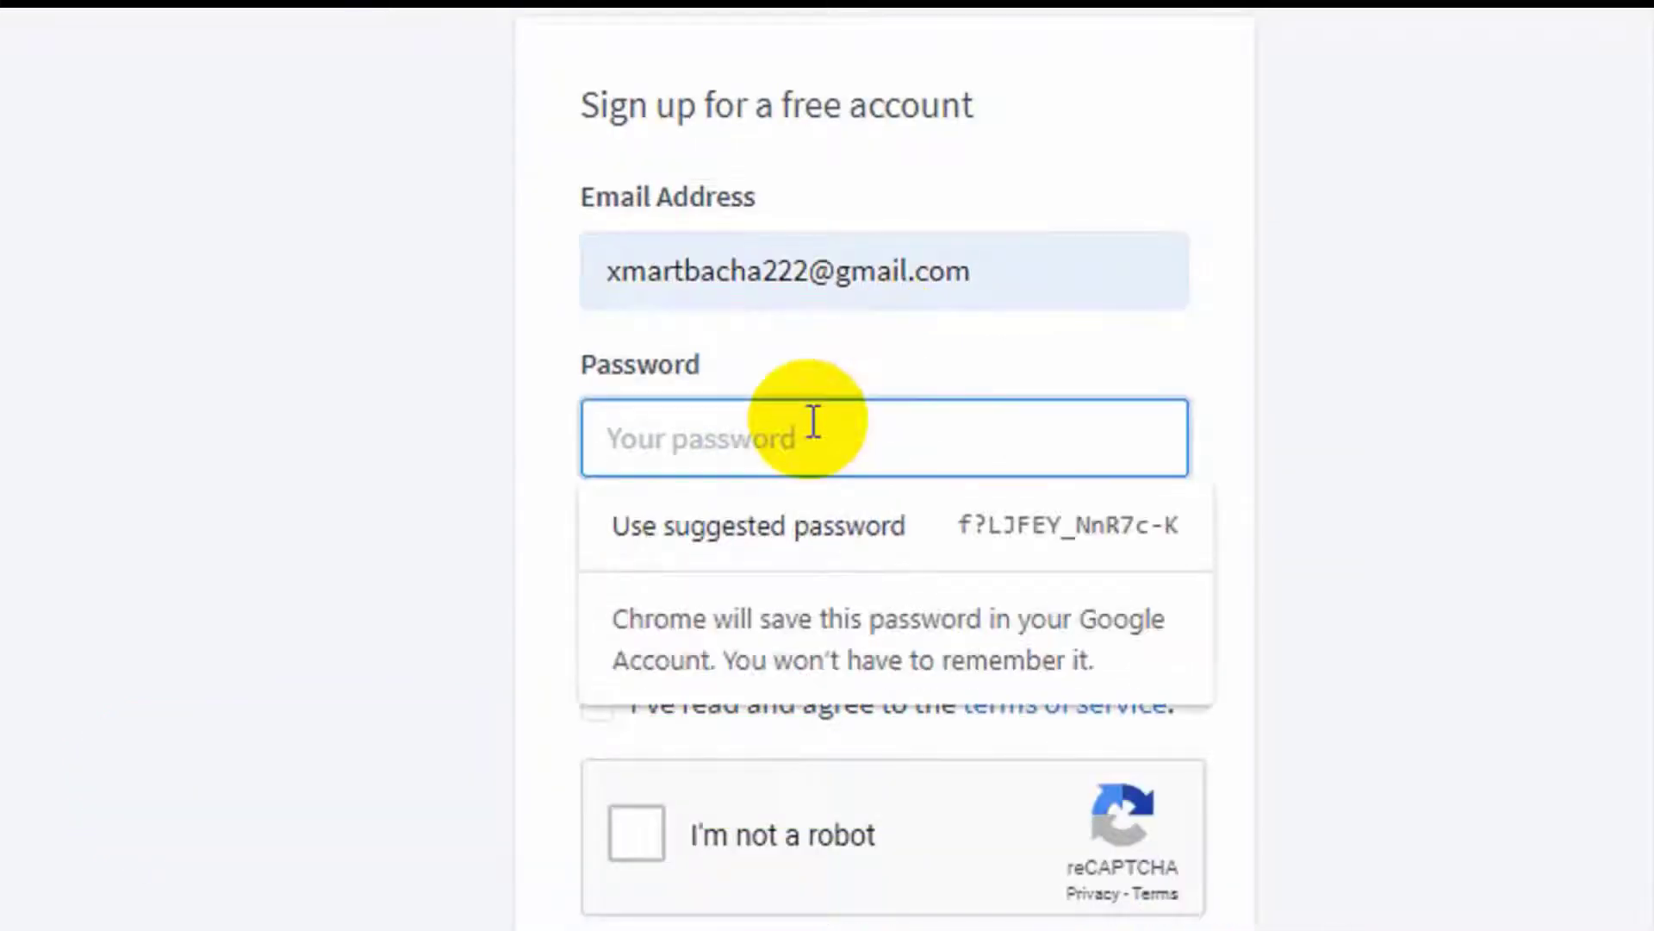
type("x")
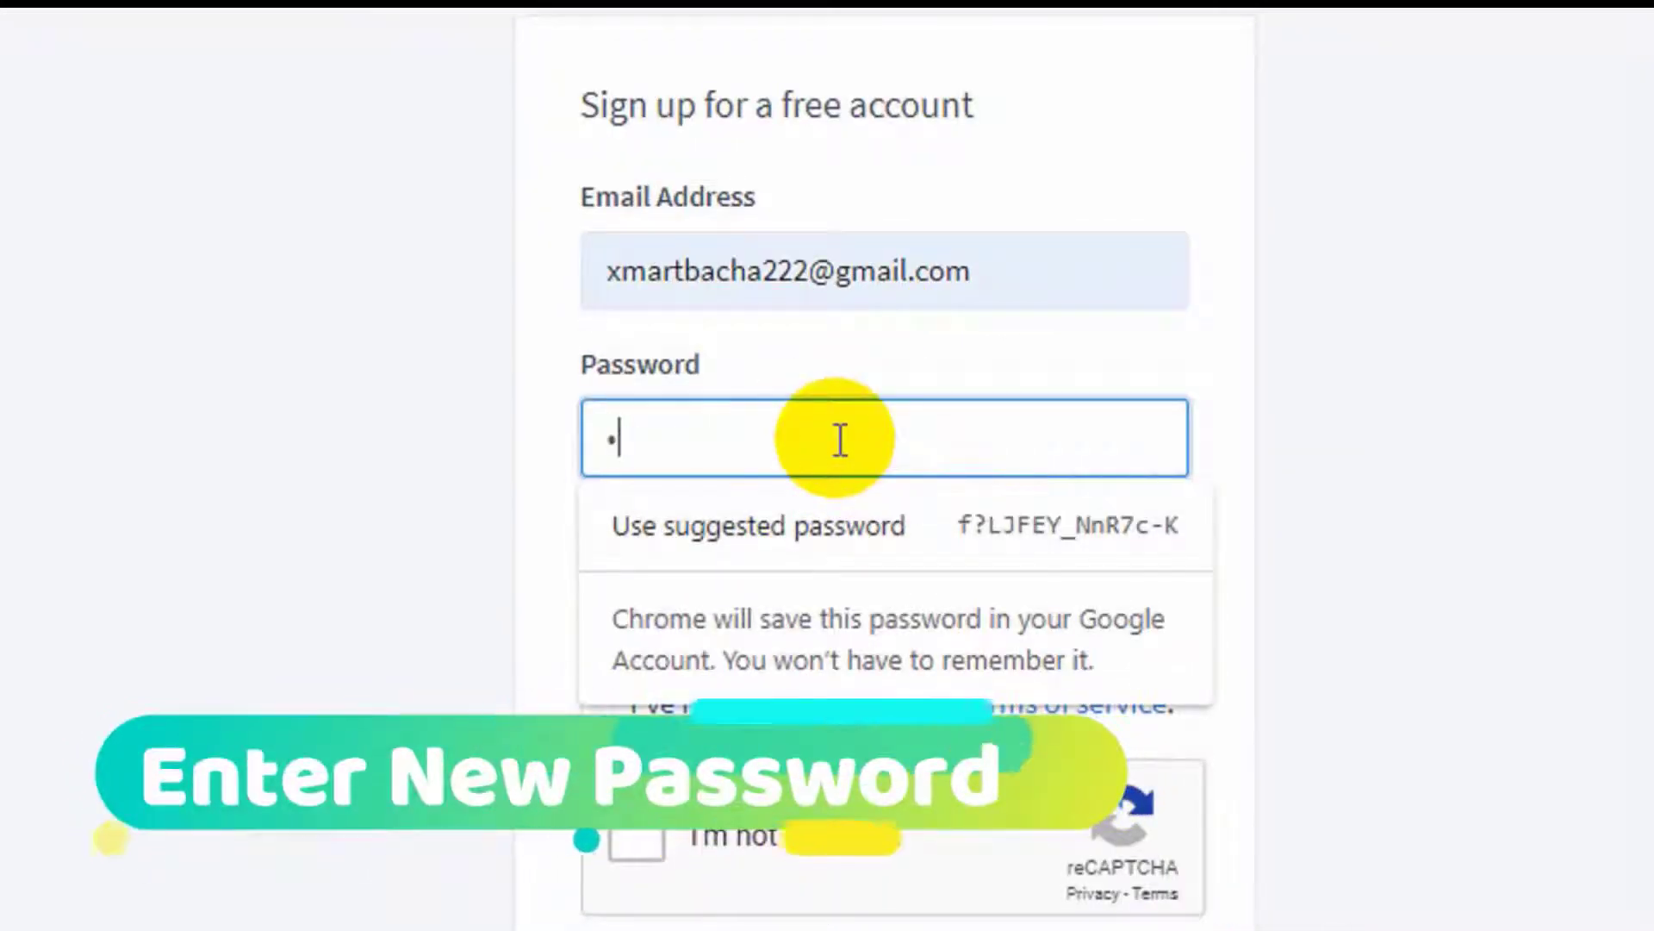
type("xxxxx")
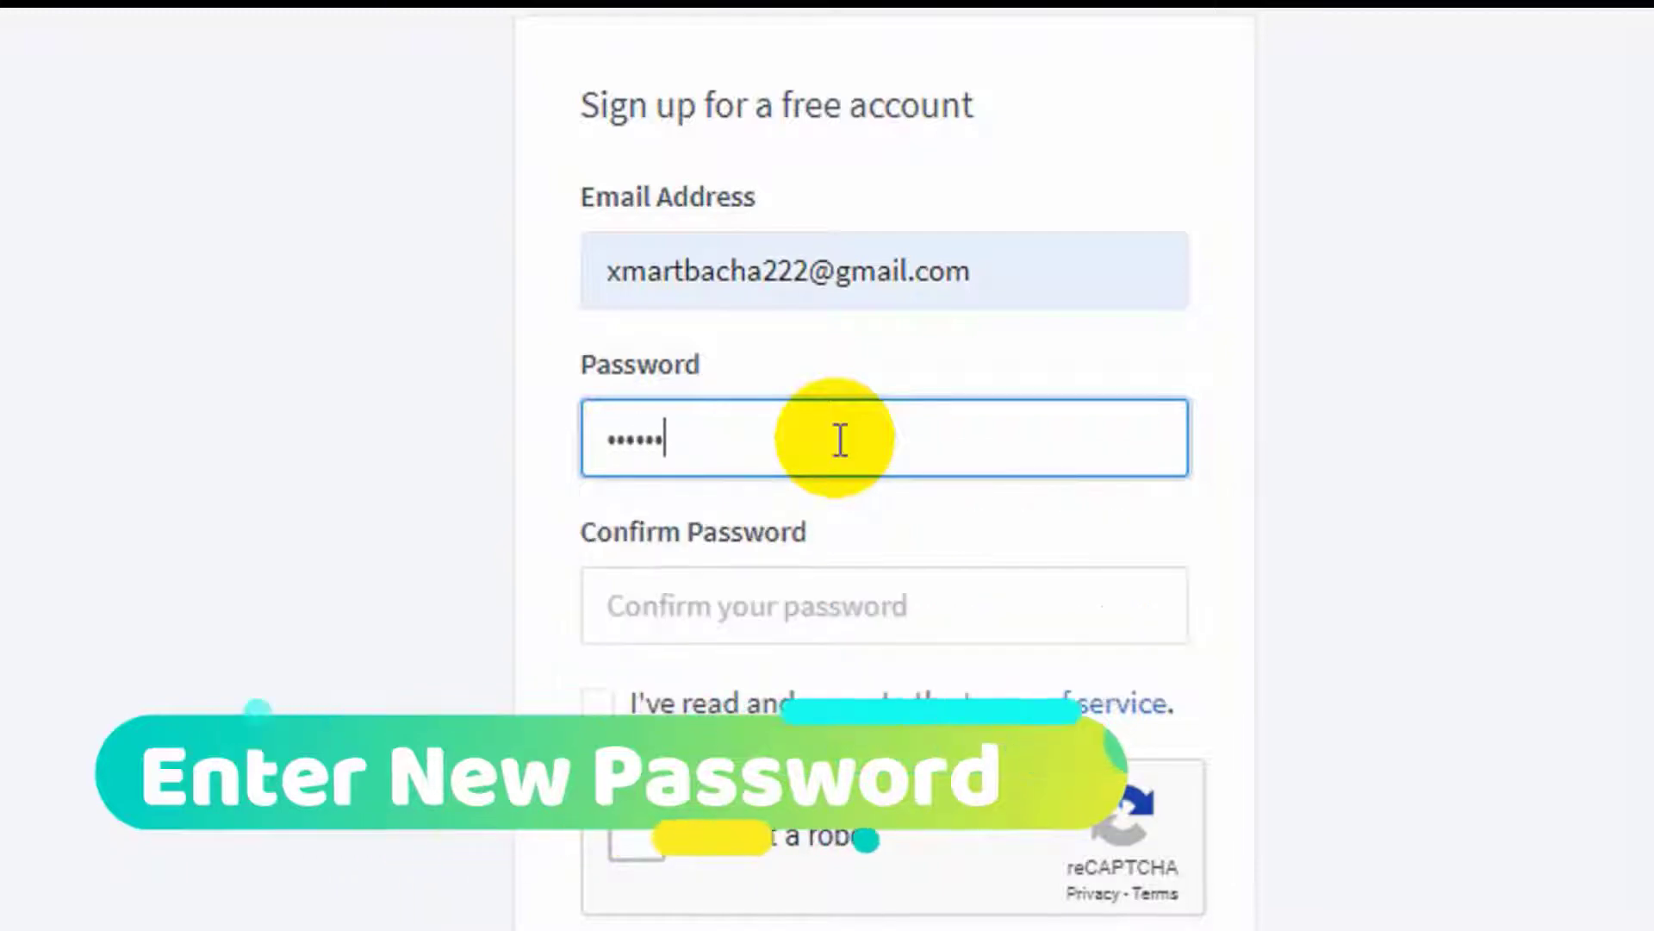
type("xx")
key("Tab")
type("x")
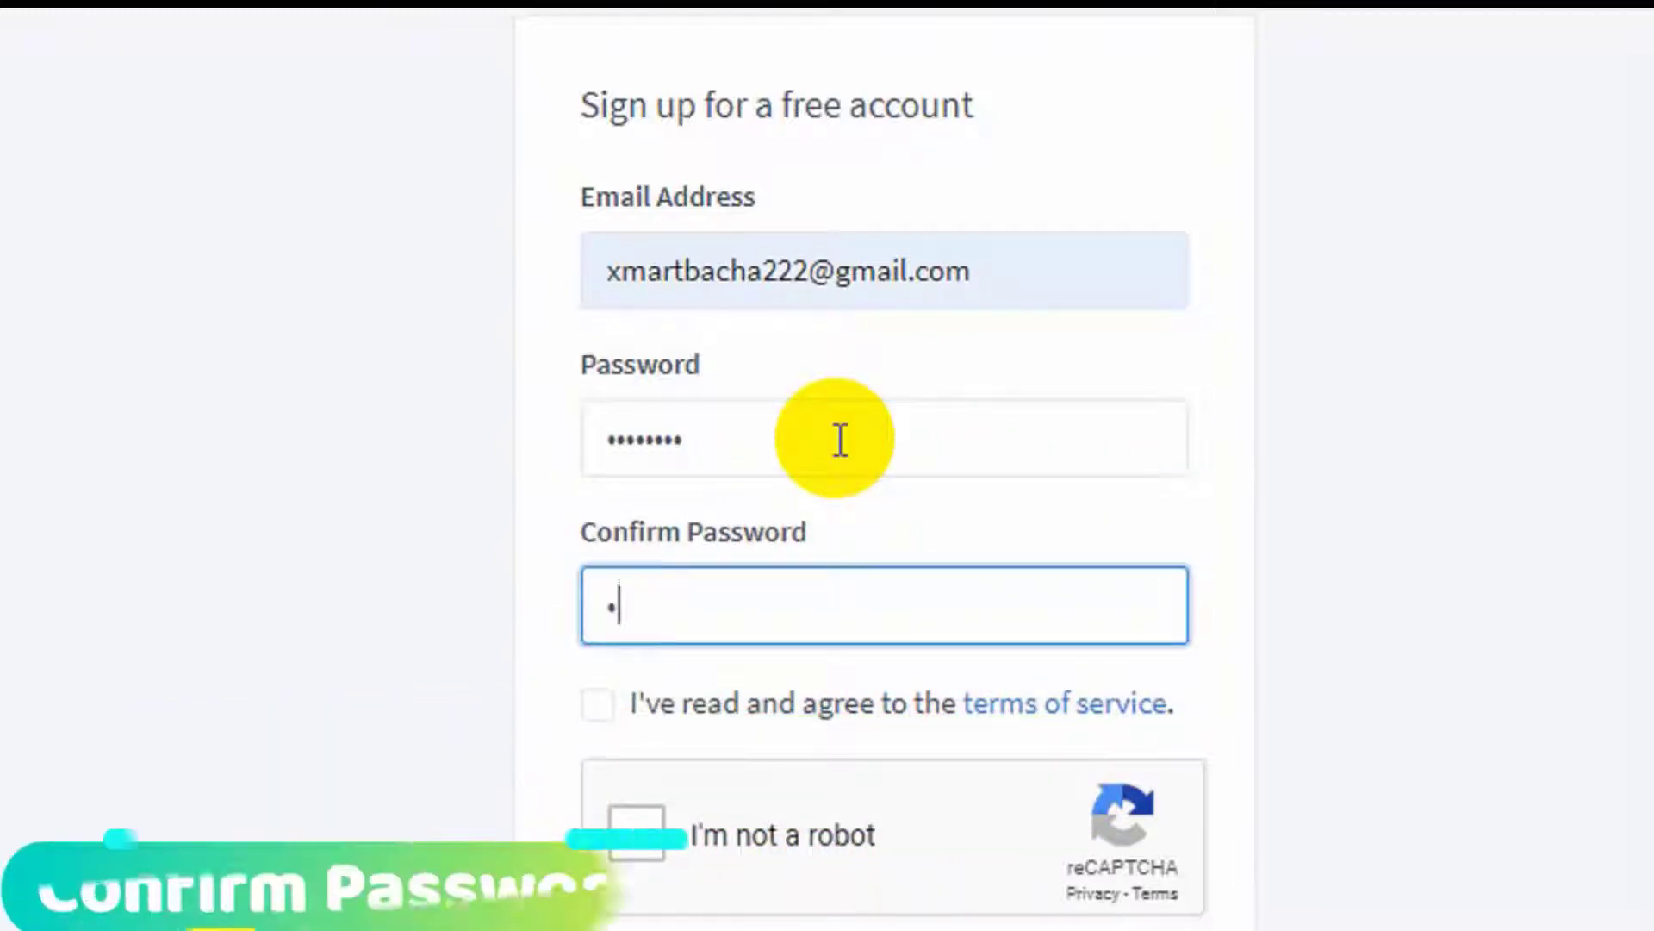
type("xx")
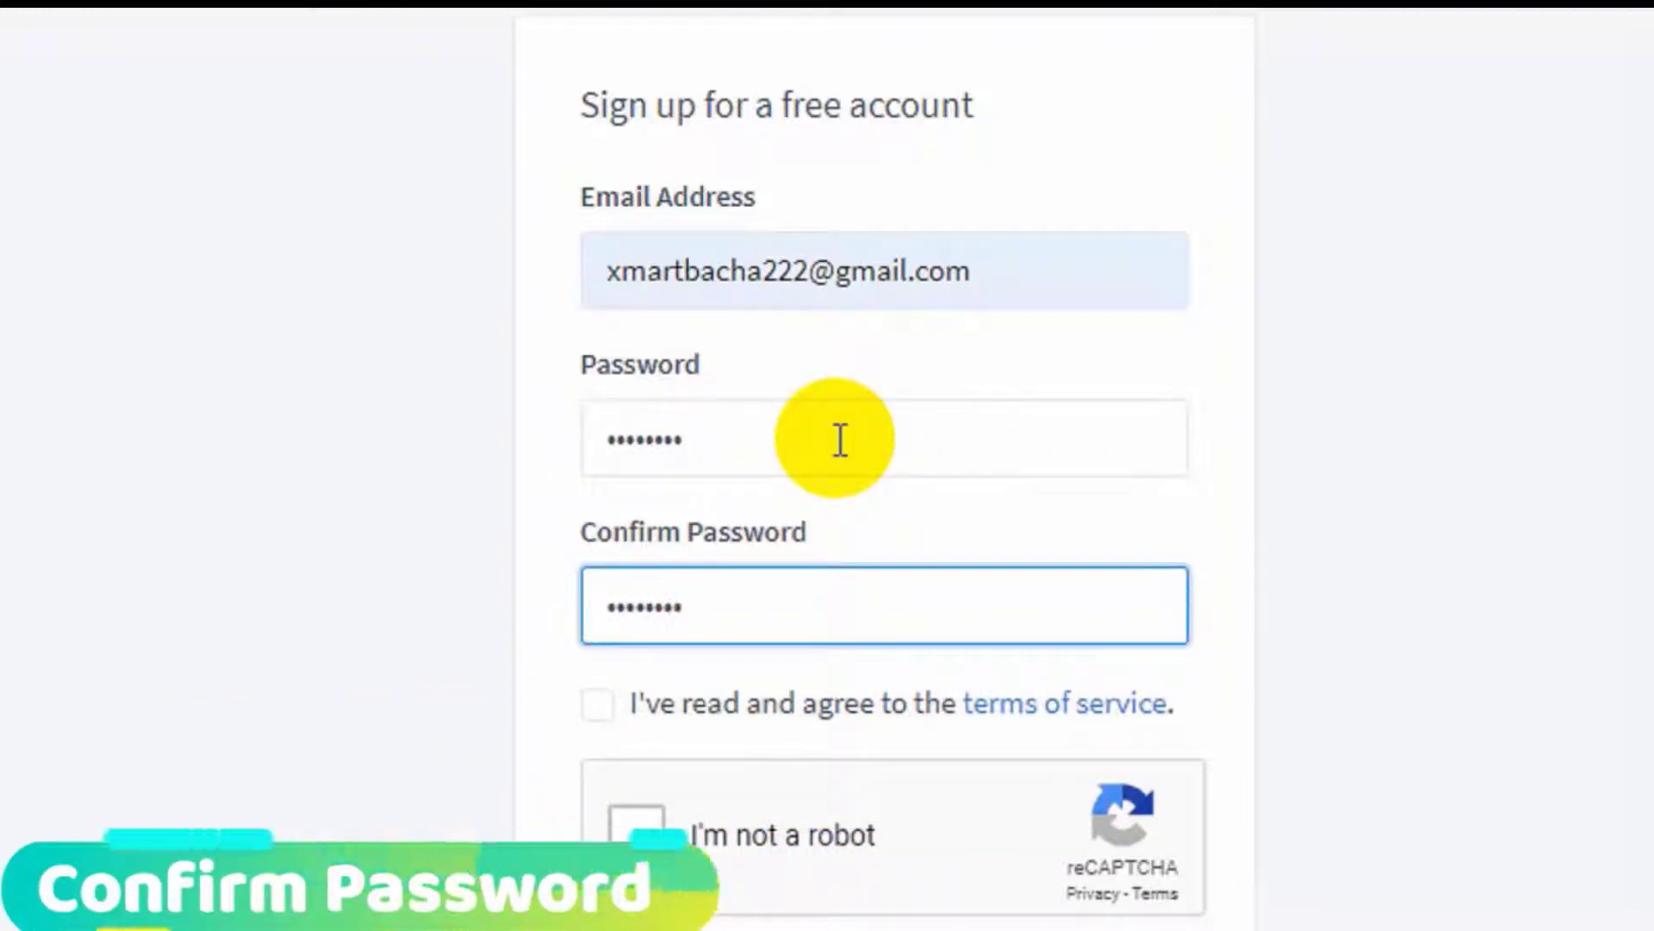
left_click(596, 705)
scroll(653, 741, "down", 1)
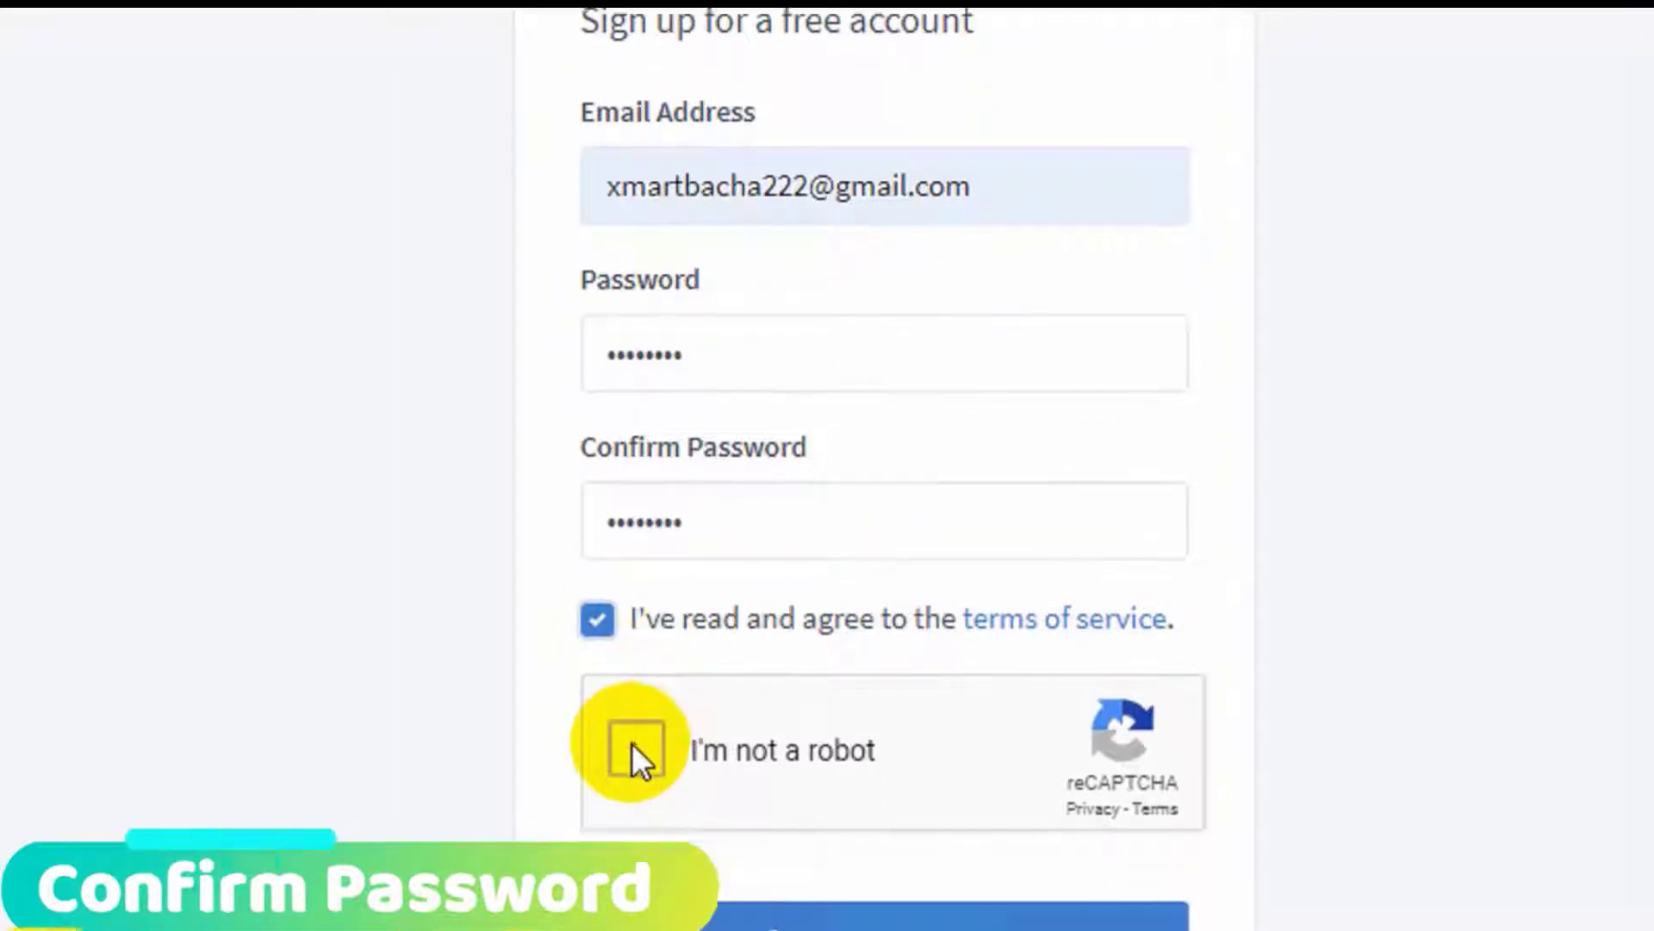
scroll(635, 741, "down", 2)
left_click(635, 729)
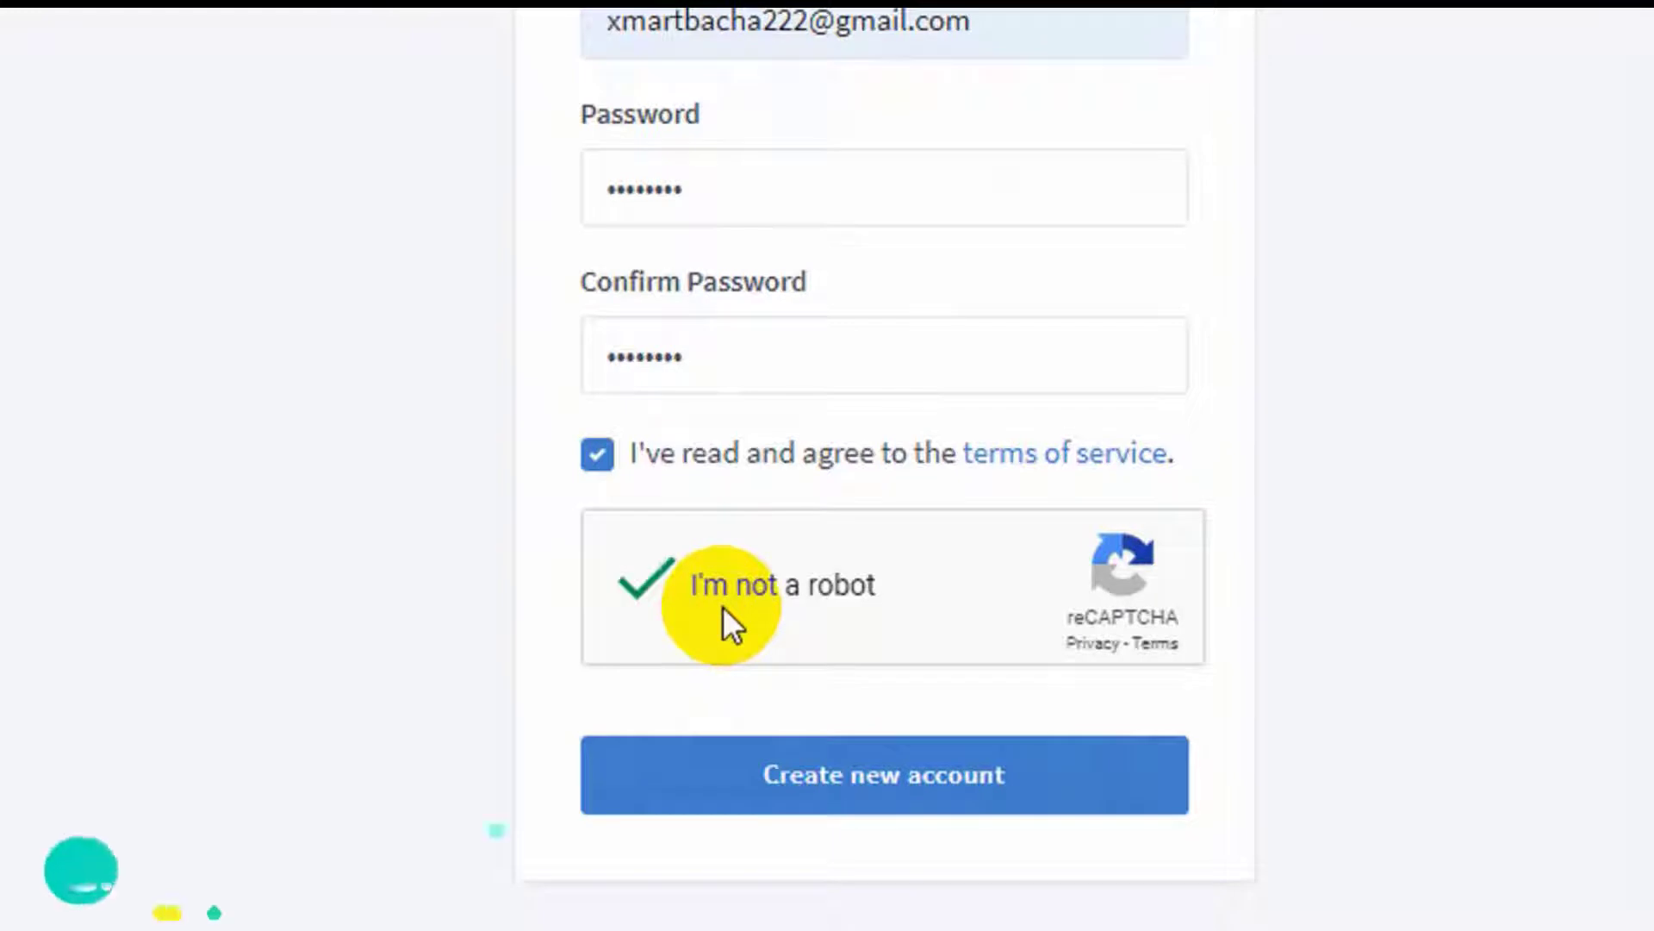
scroll(798, 681, "down", 1)
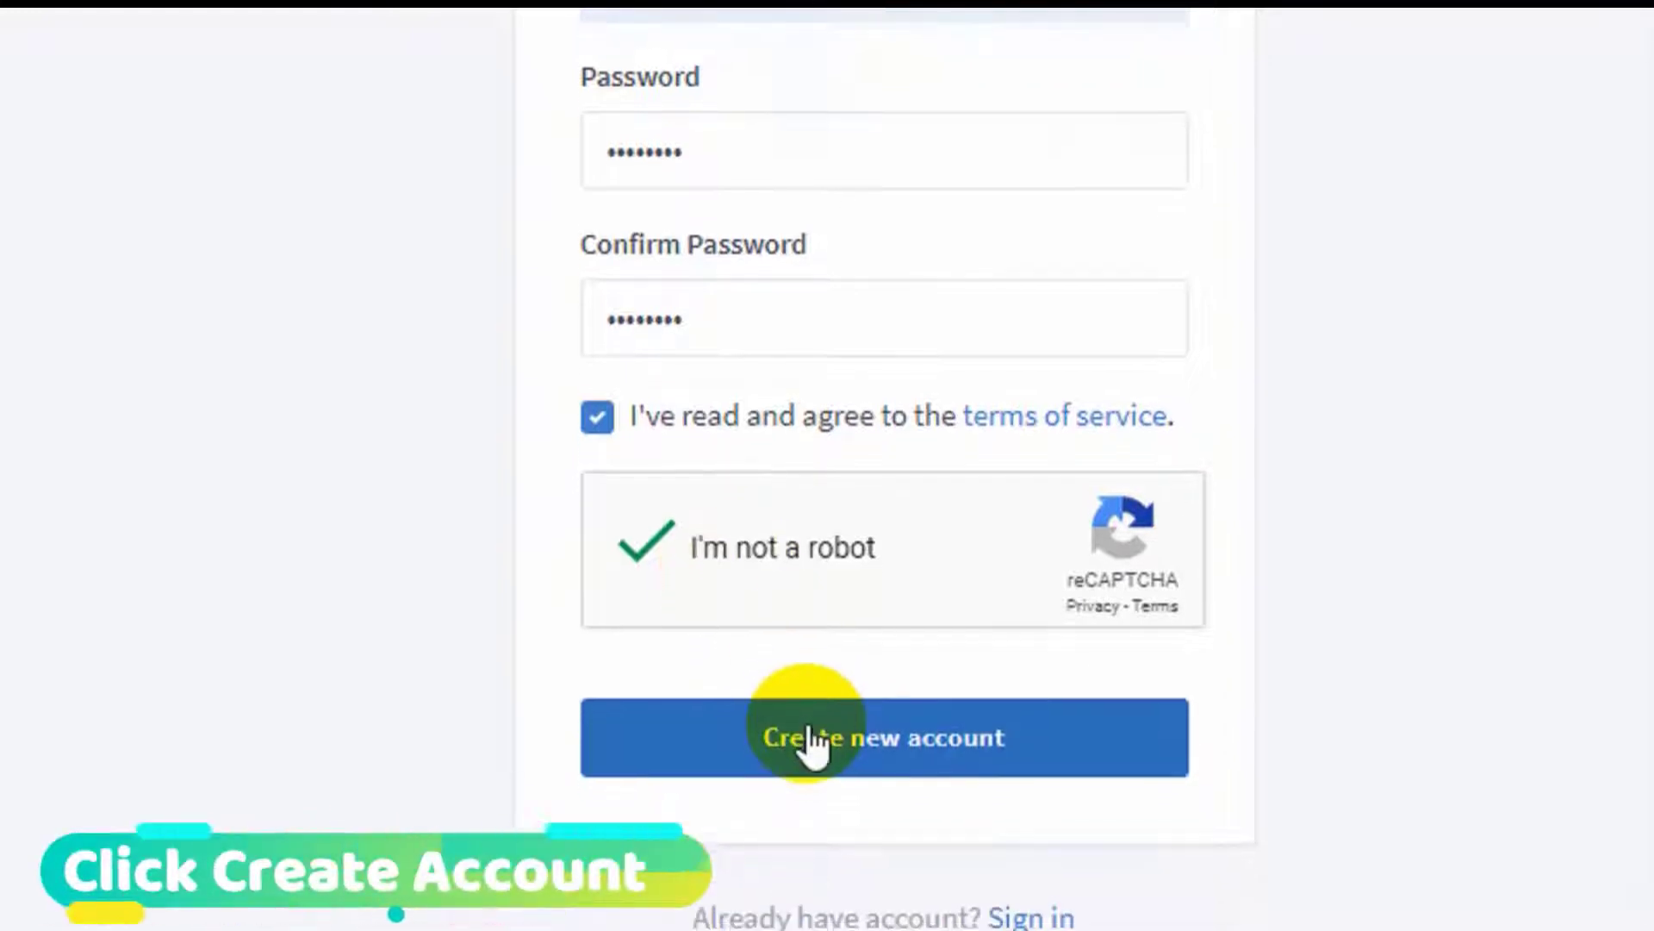
left_click(808, 713)
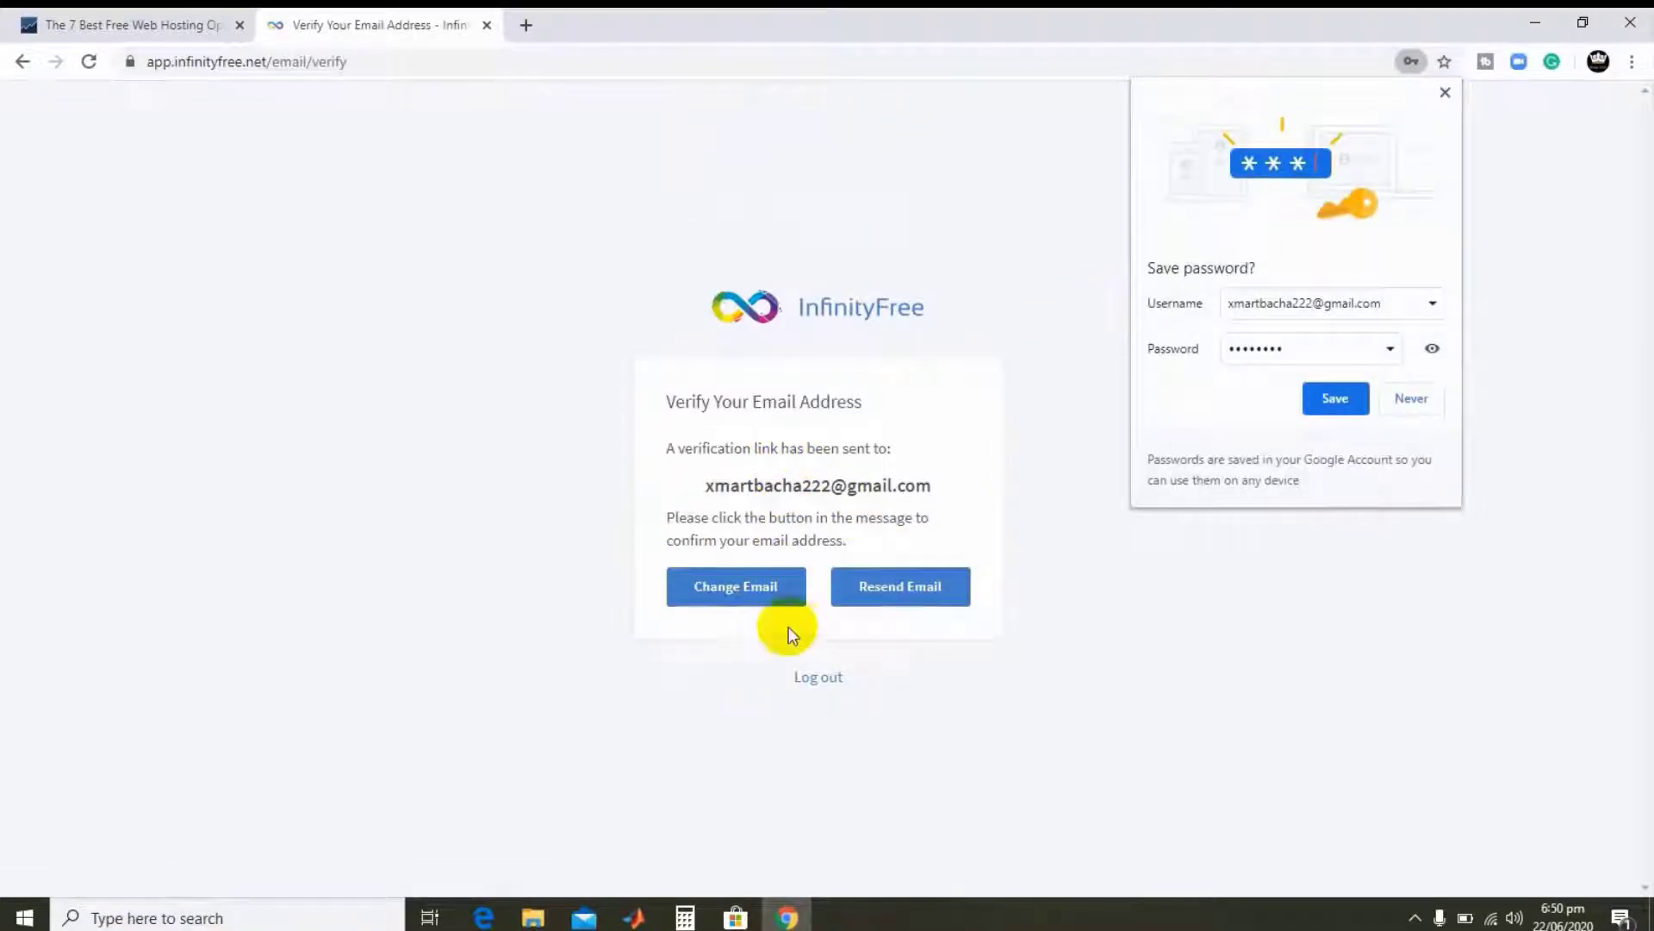
- In Gmail, open InfinityFree's verification message and choose Verify Email Address
left_click(527, 24)
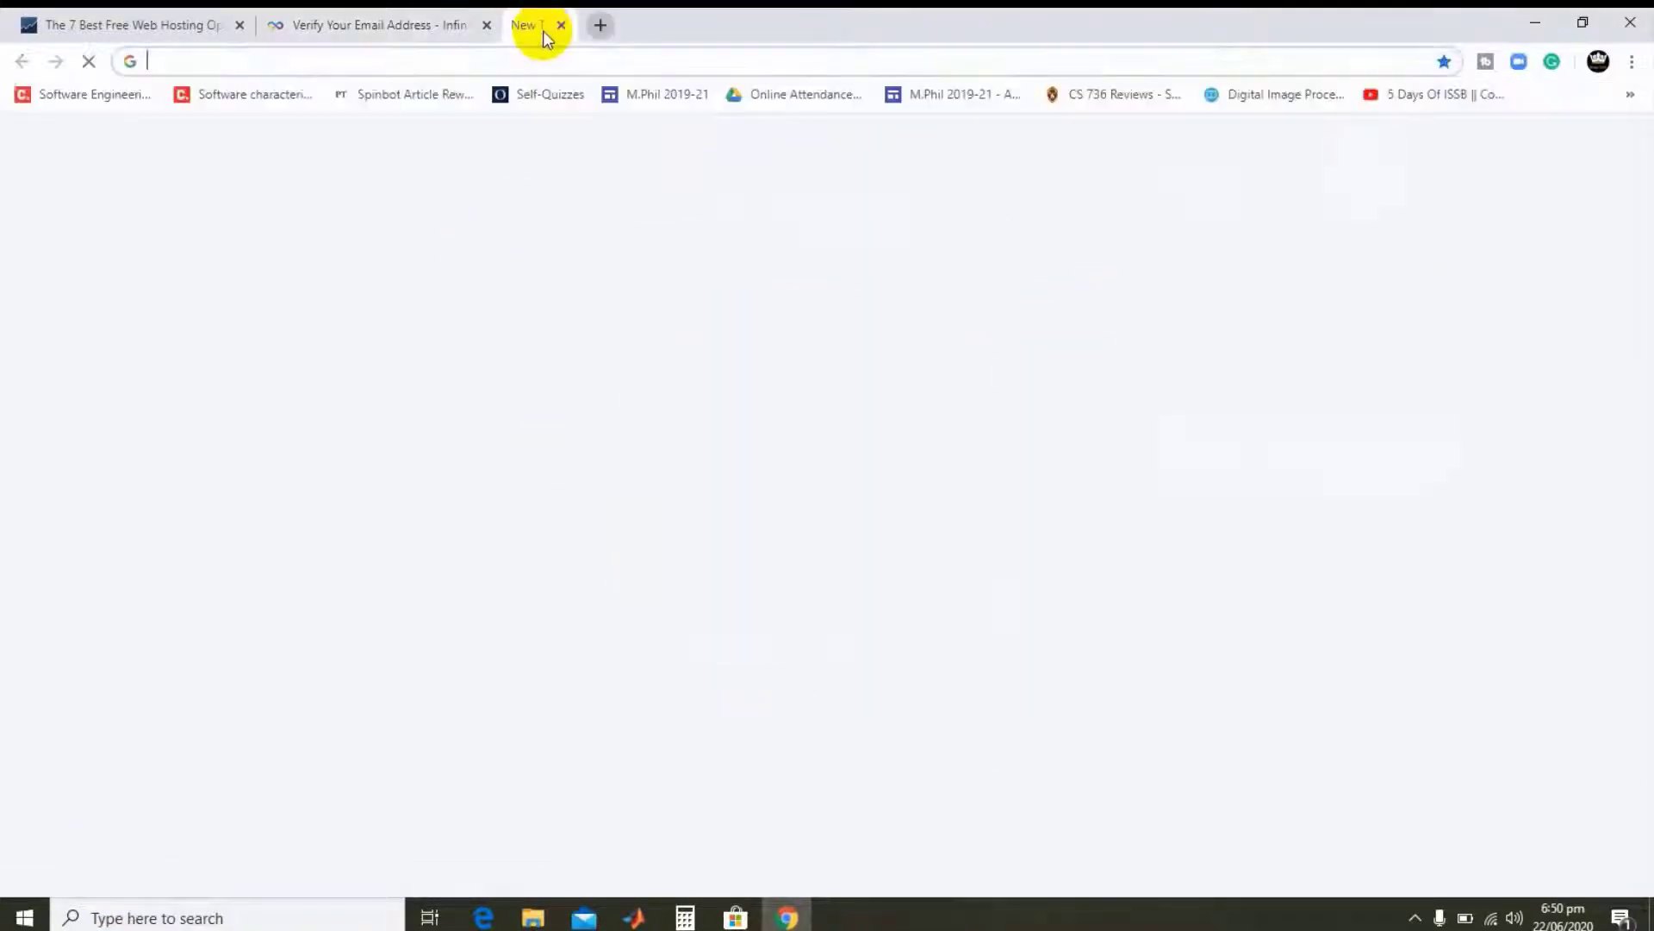
type("gma")
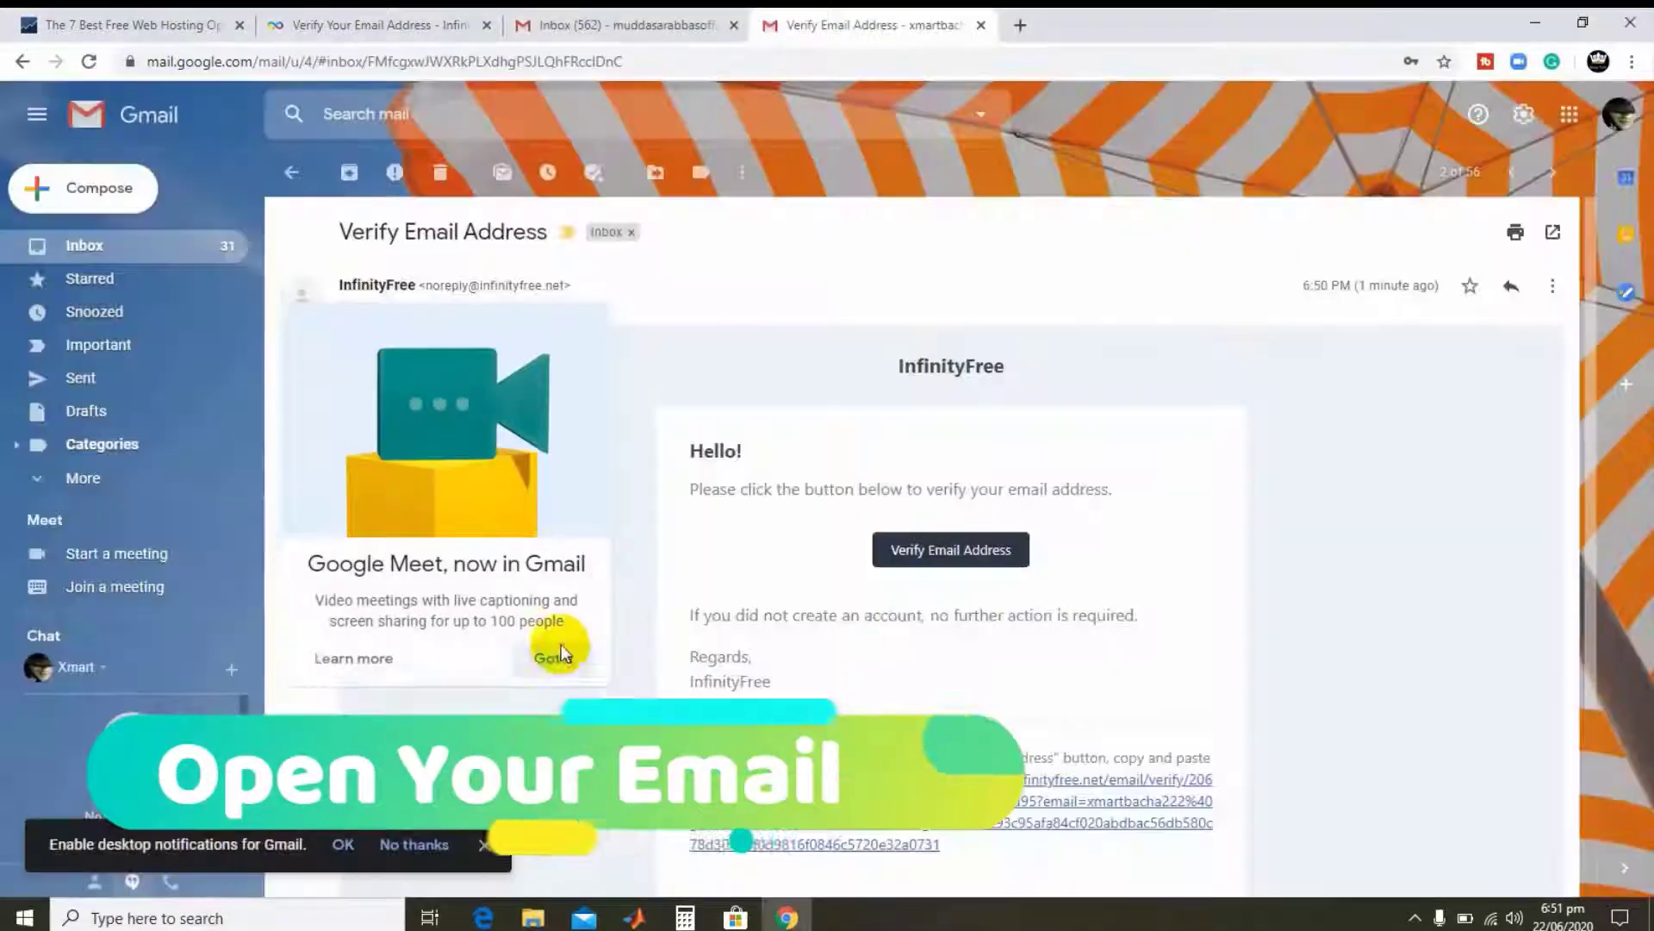
left_click(562, 661)
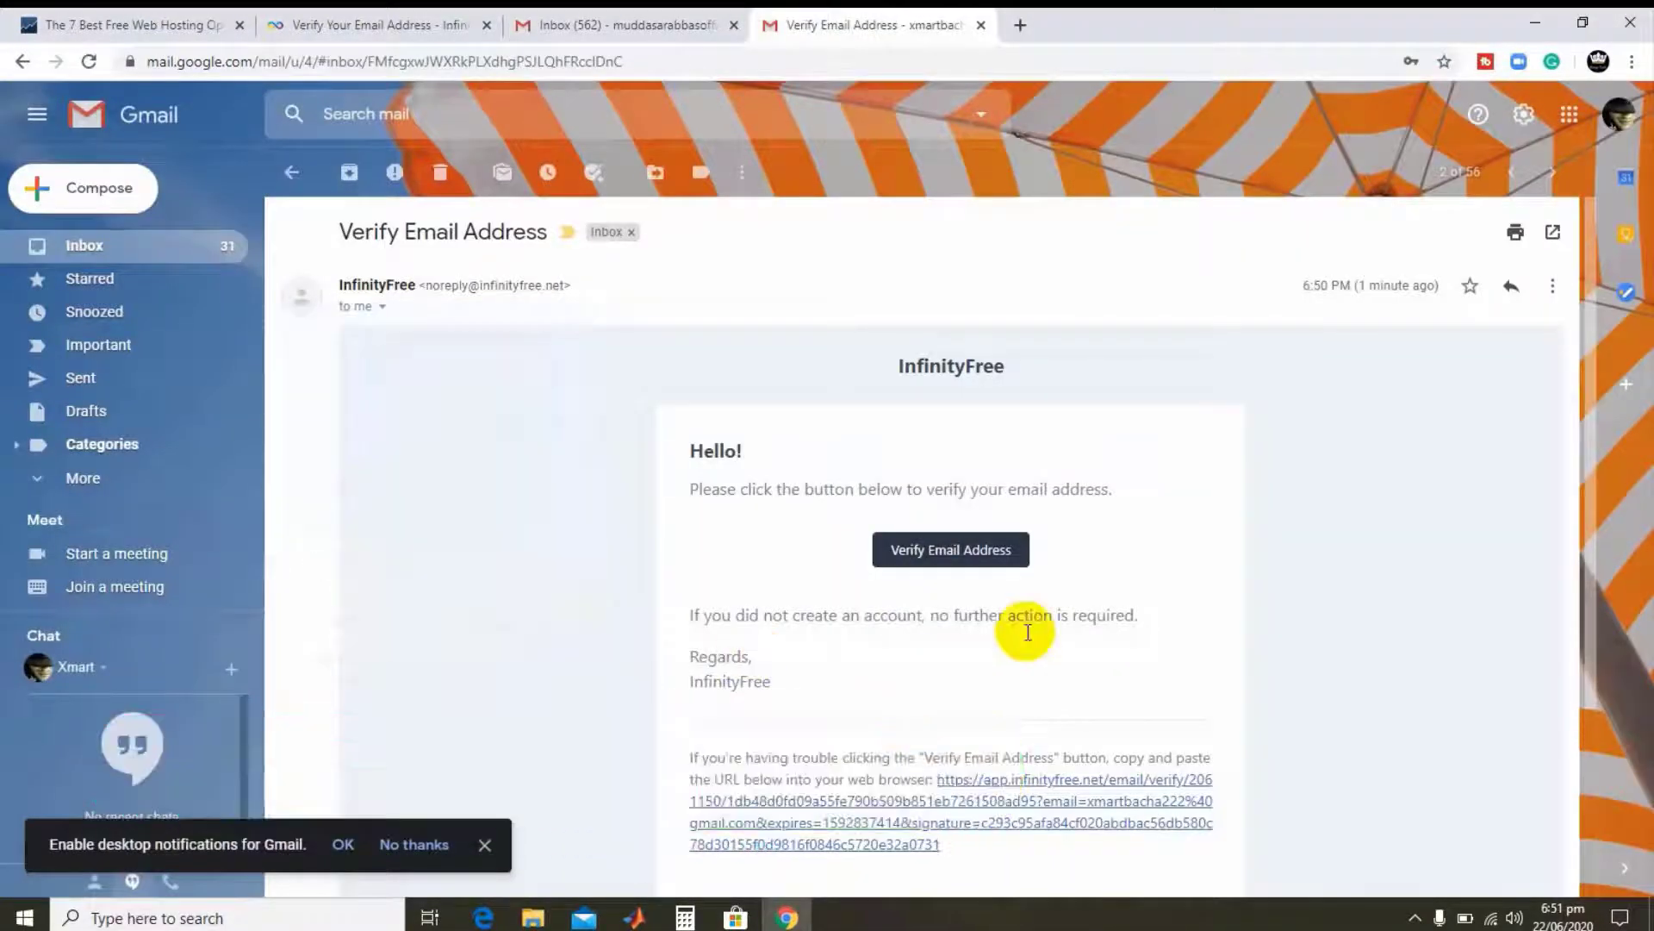
left_click(959, 562)
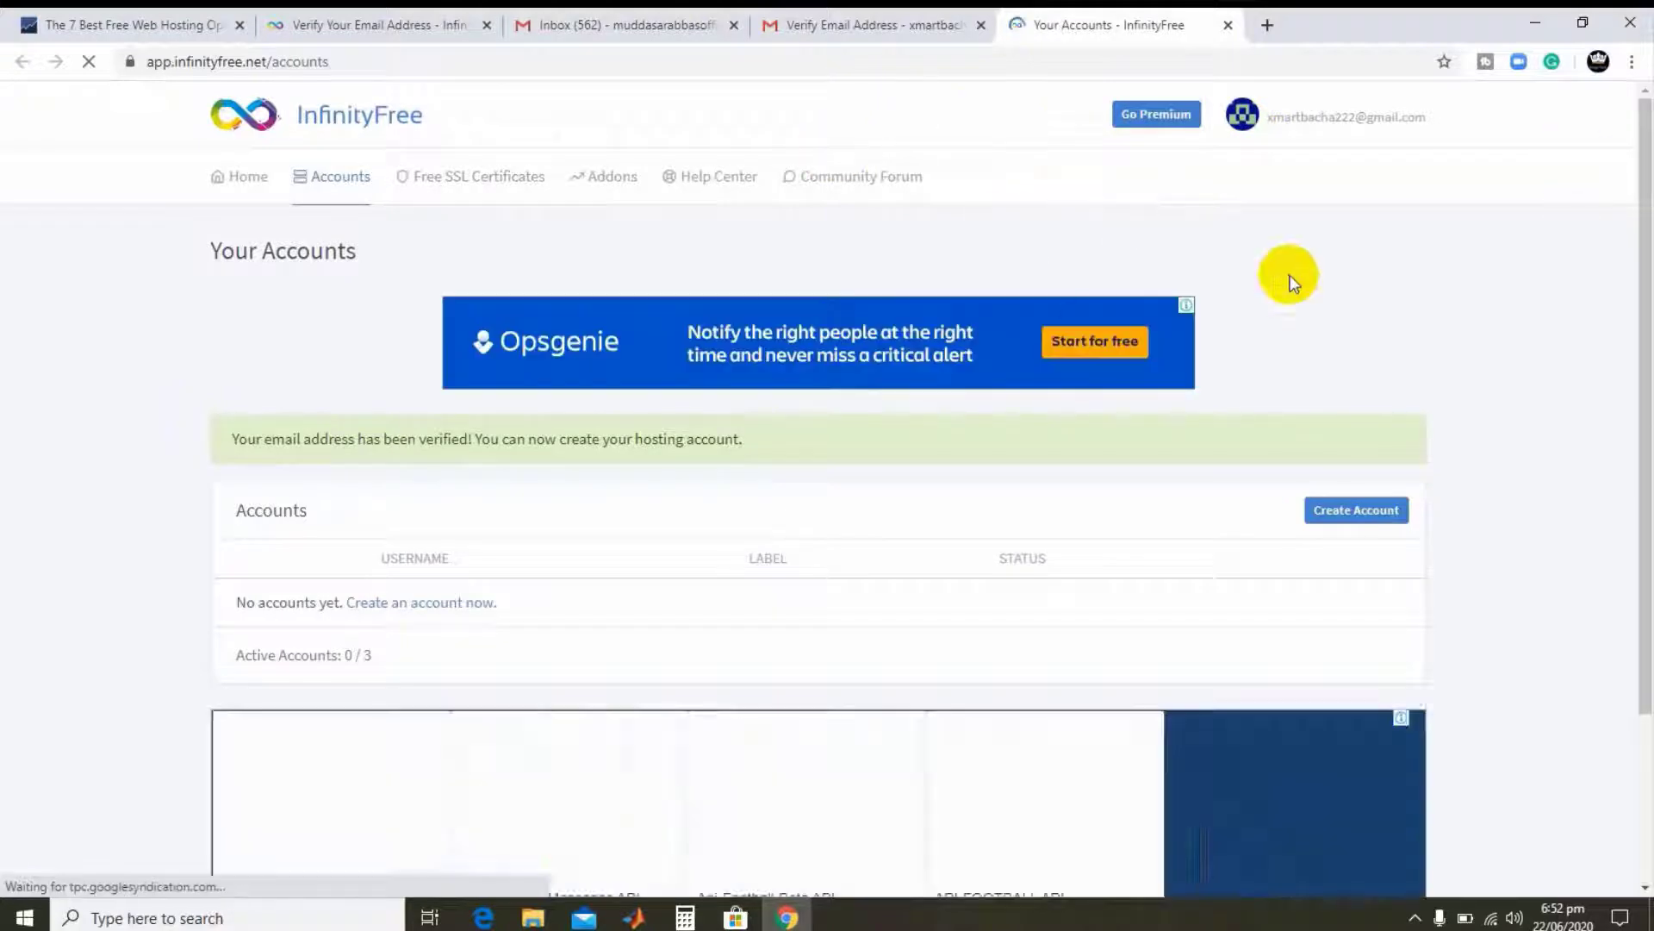
- Search subdomain MyFirstSite, then retry as MyFirstSite92 after finding it taken
scroll(991, 267, "down", 2)
scroll(879, 286, "up", 2)
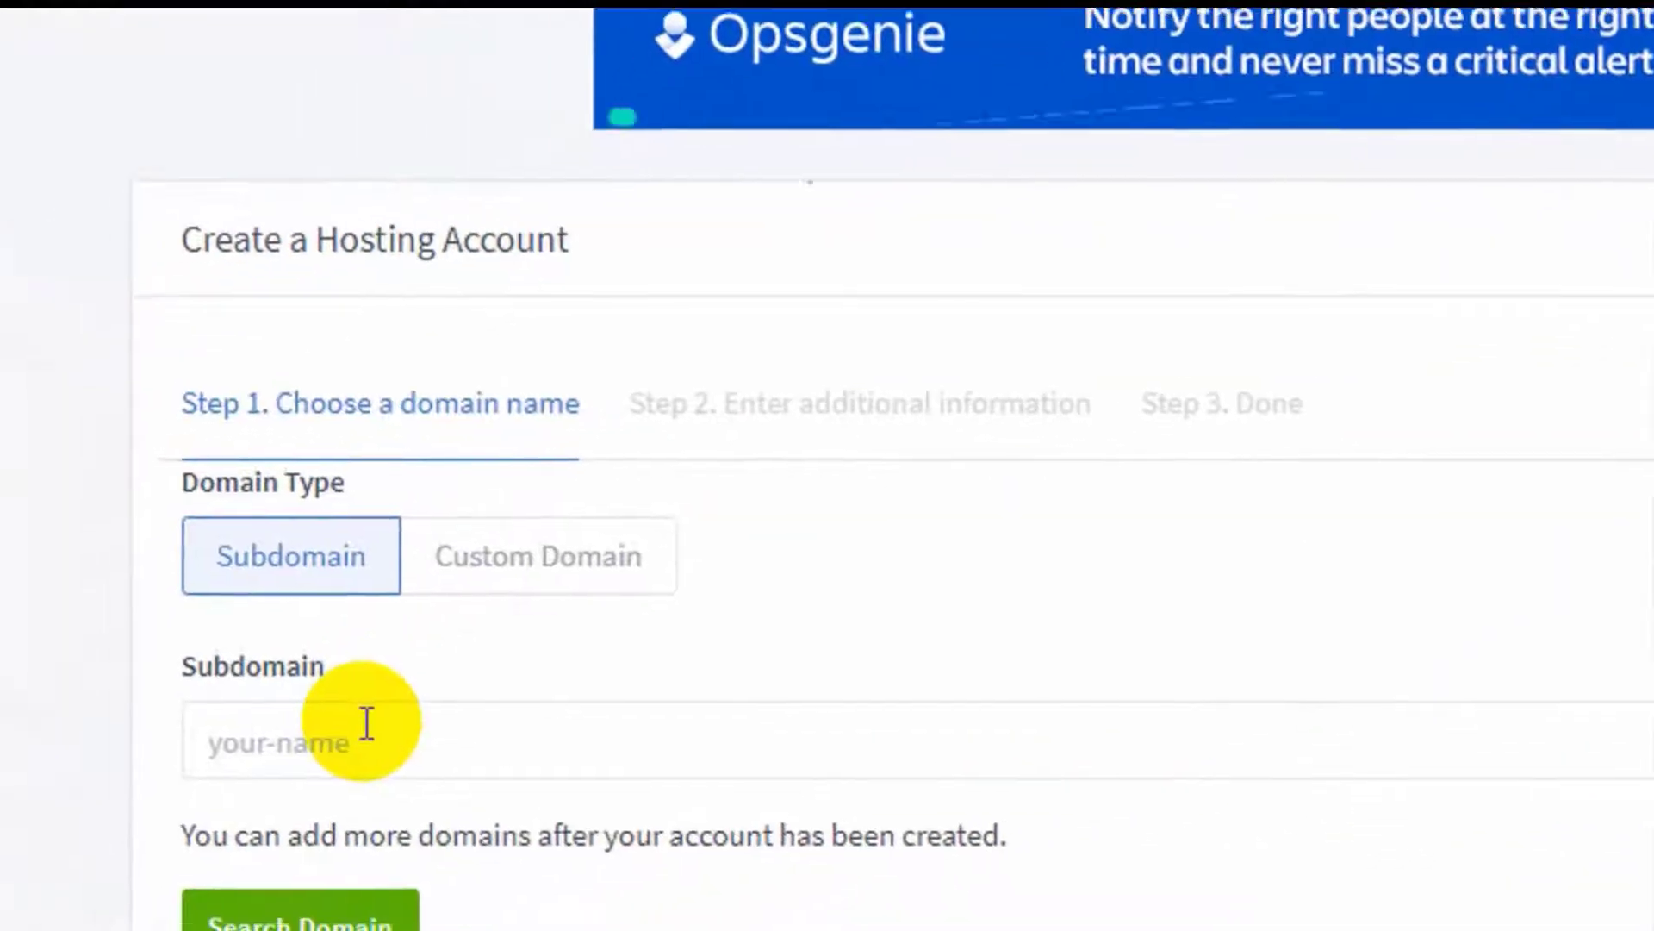
left_click(418, 709)
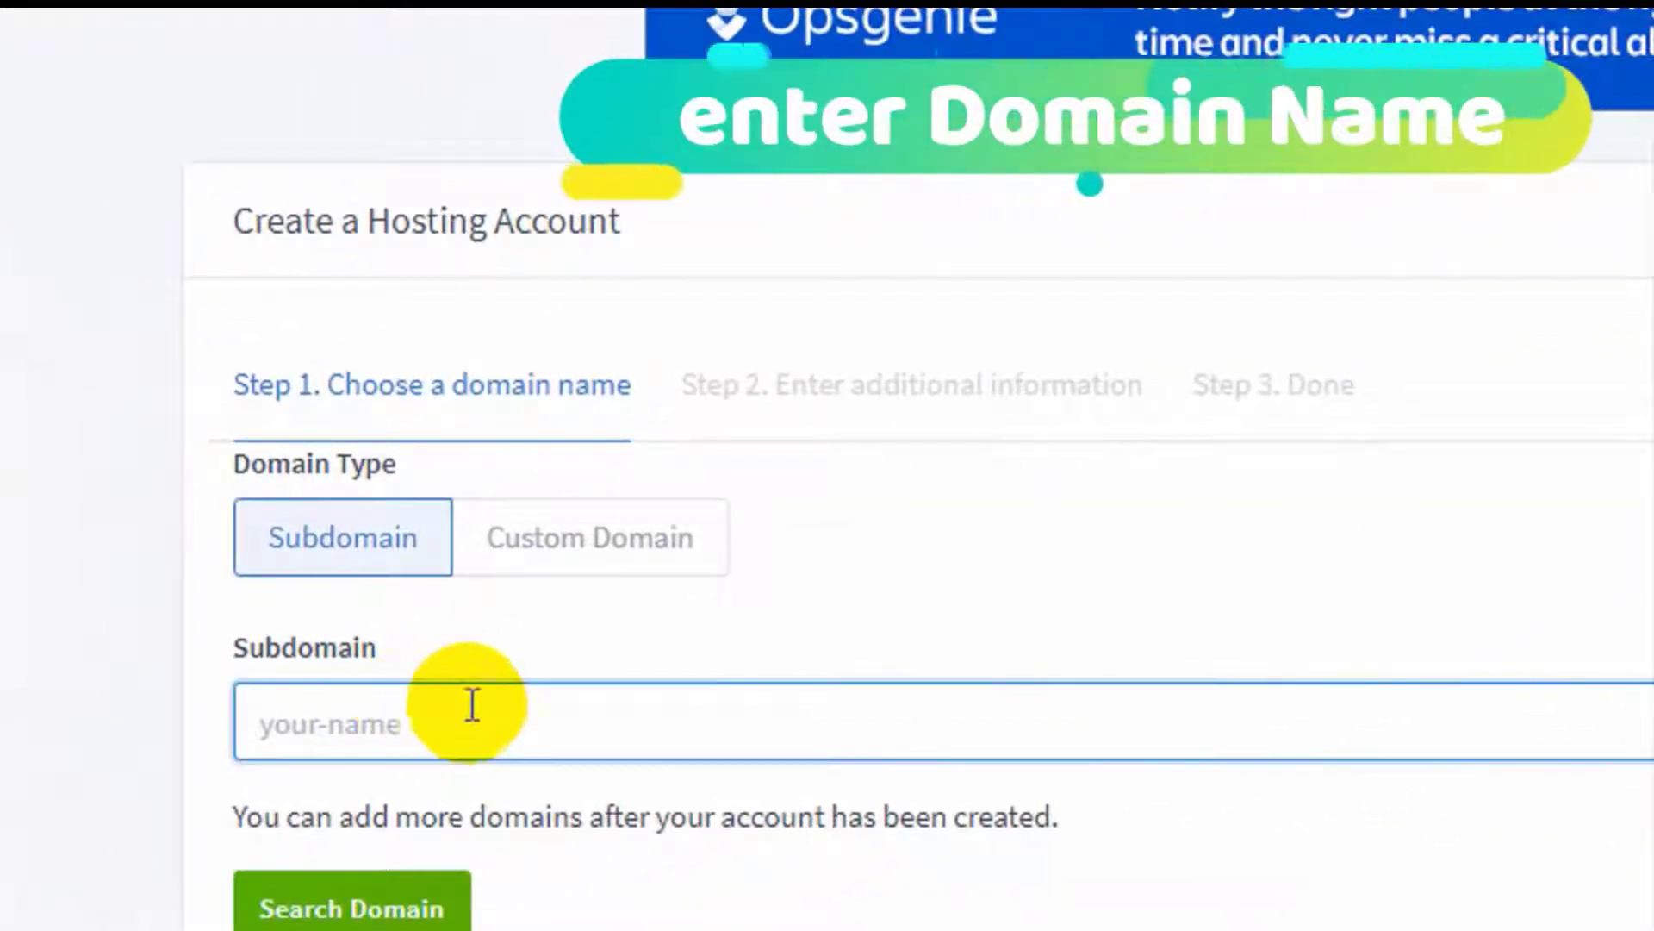
type("MyFirstSite")
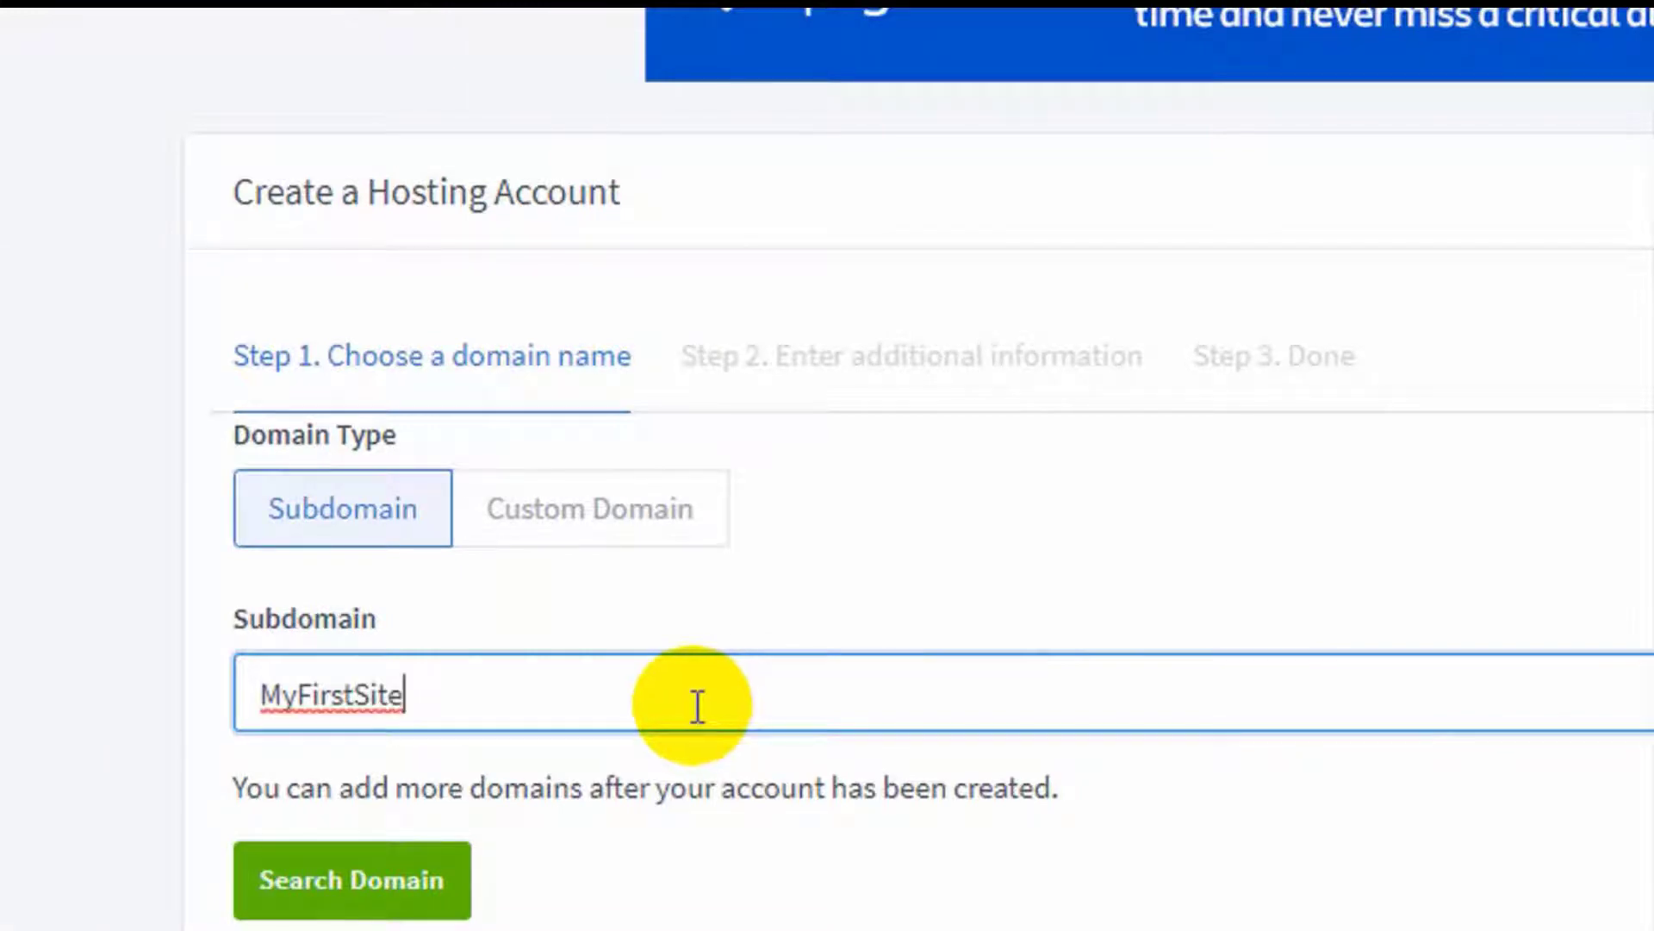
left_click(343, 881)
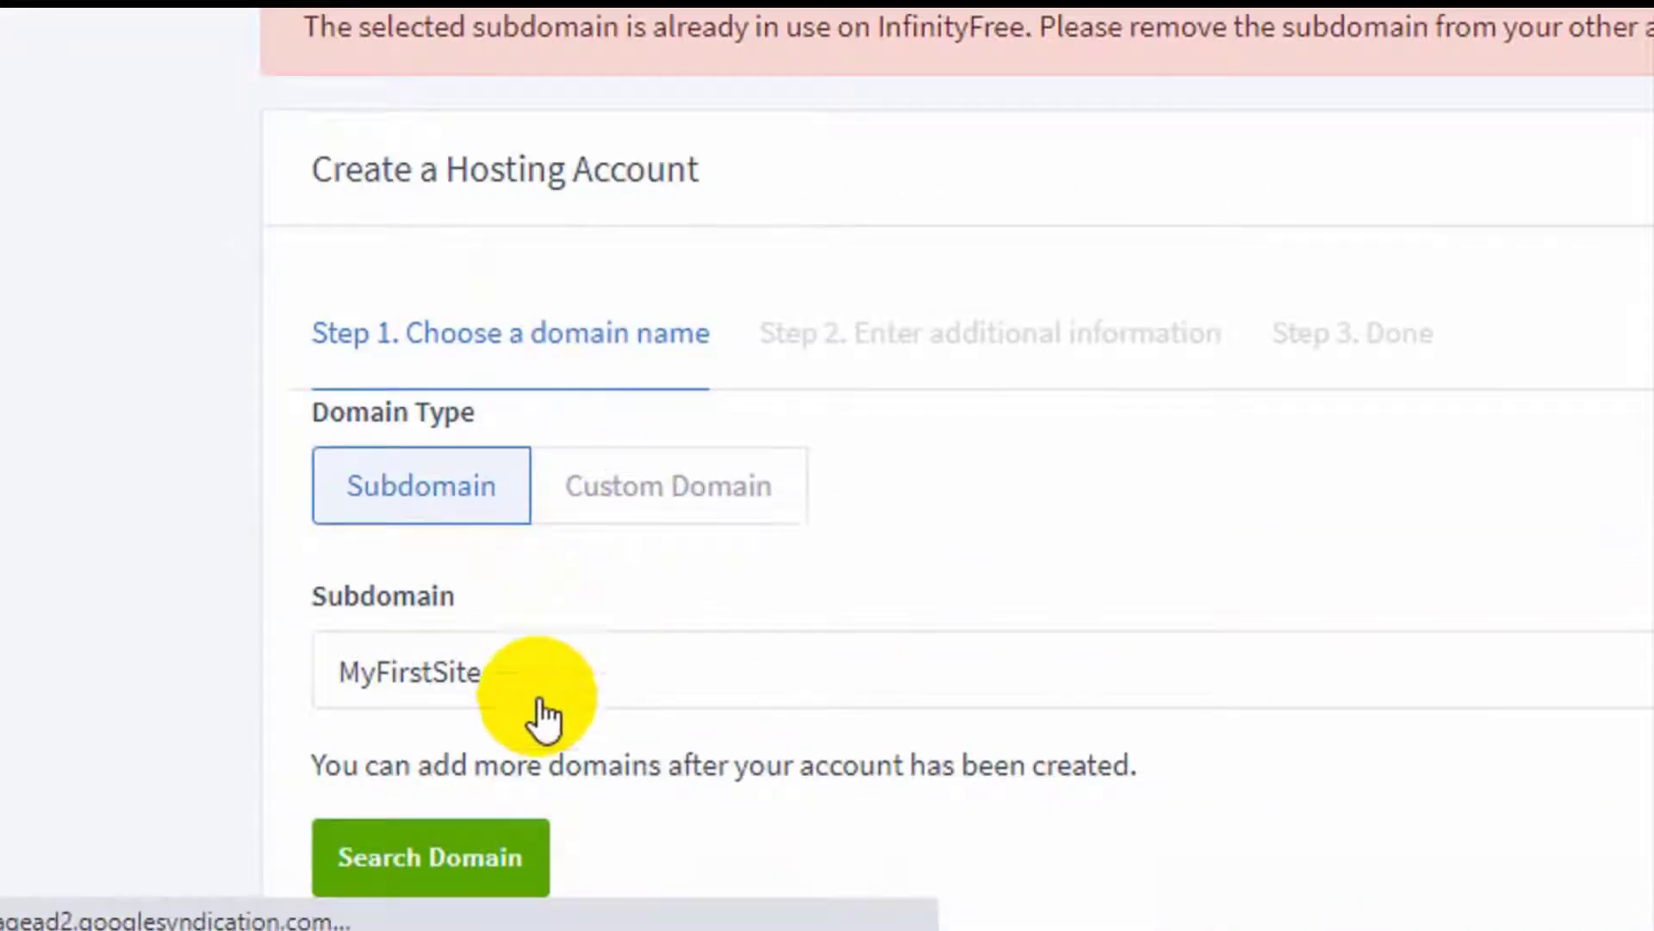
left_click(507, 674)
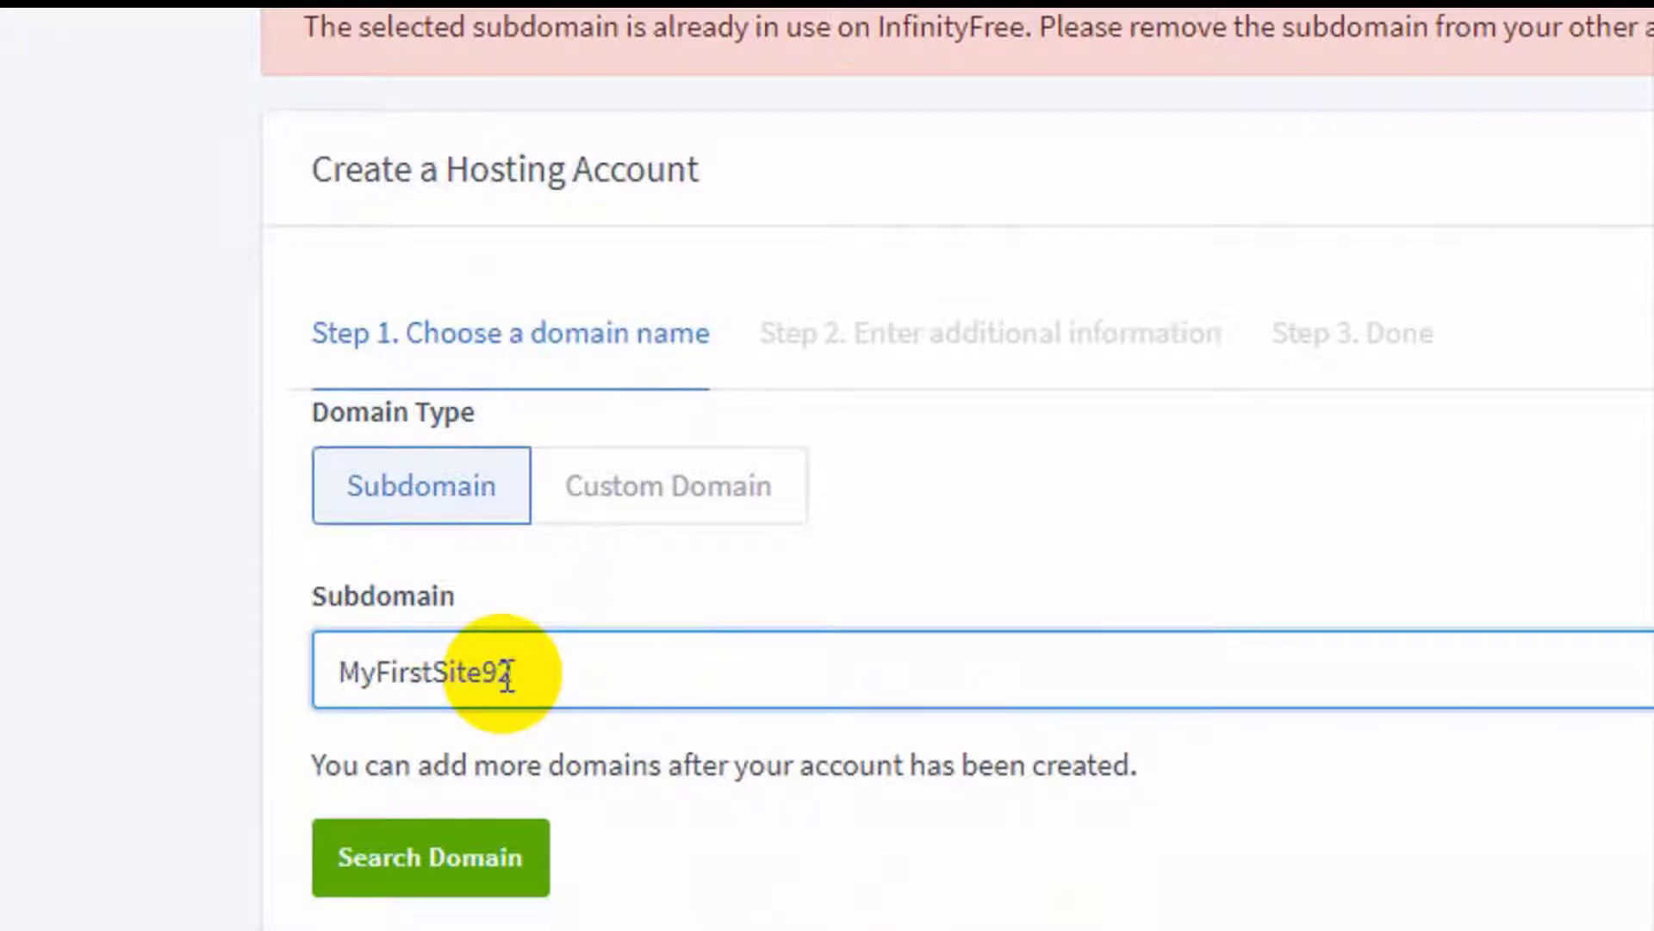
left_click(462, 857)
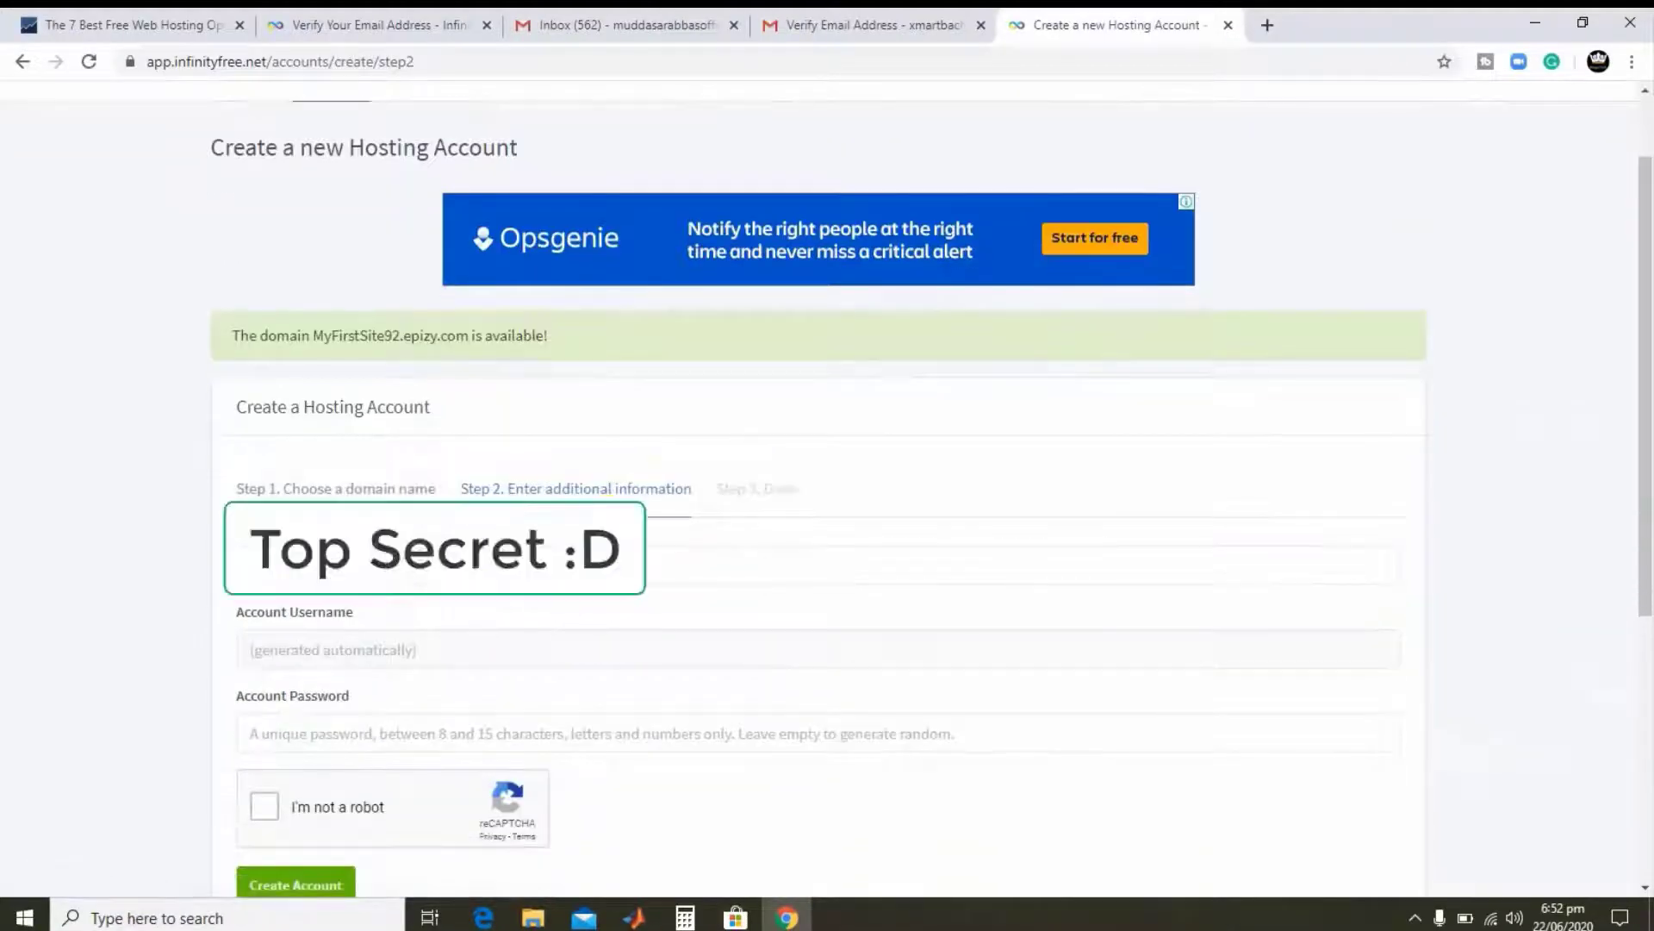
- Enter the hosting account password, pass reCAPTCHA and create the account
scroll(397, 576, "down", 2)
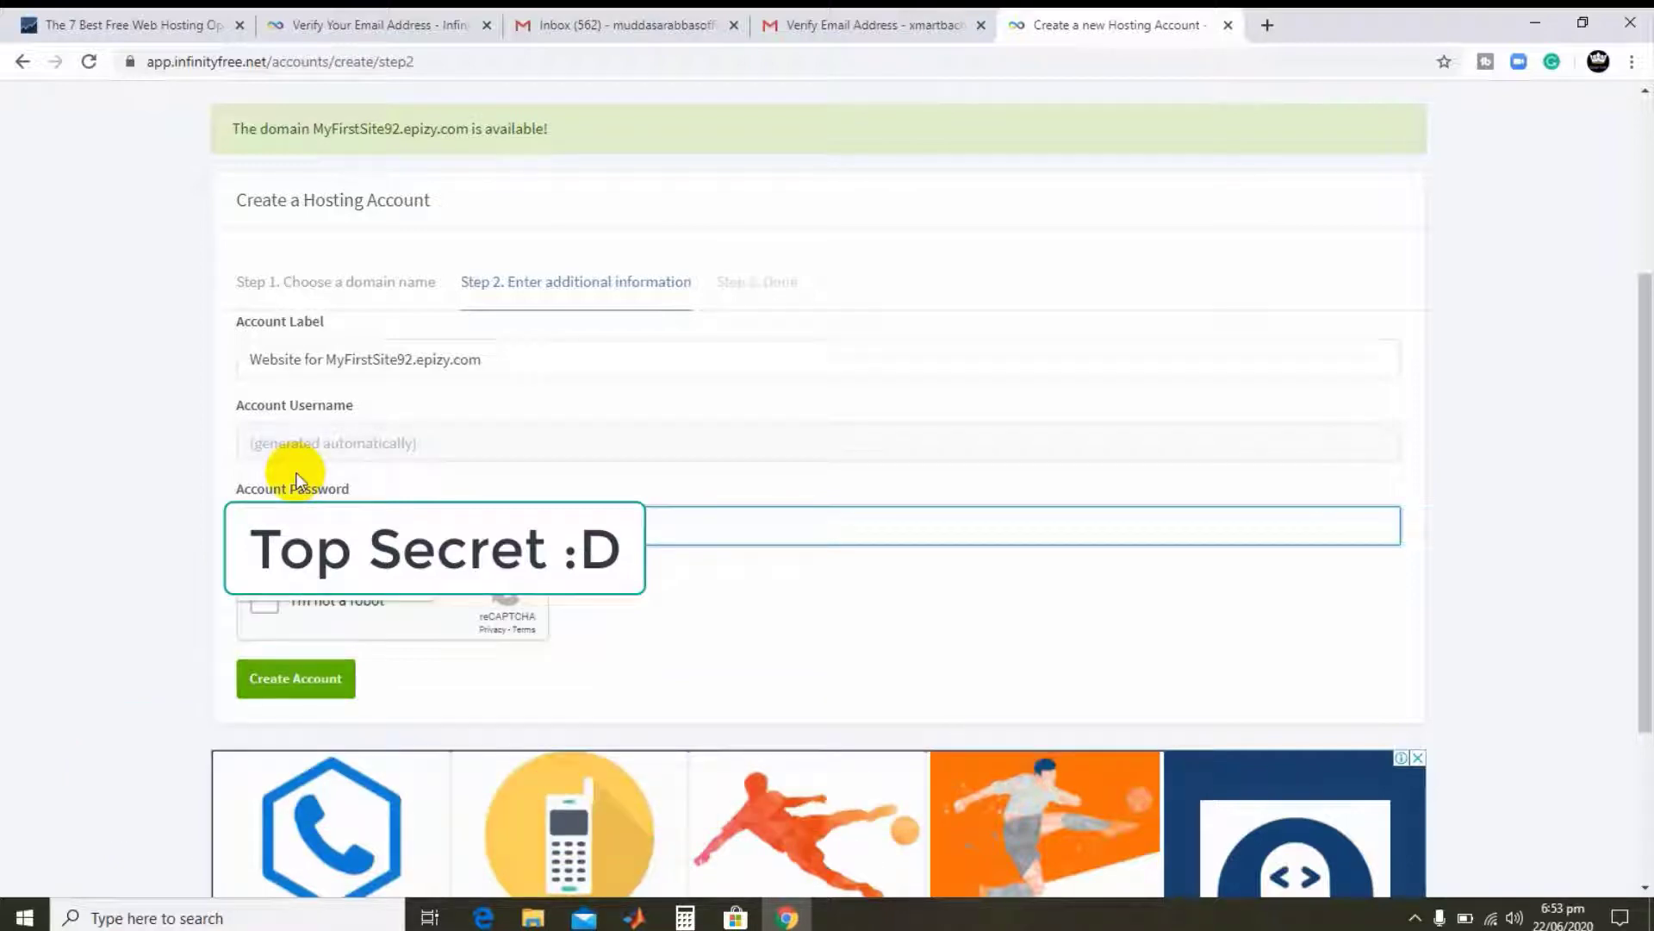
left_click(633, 596)
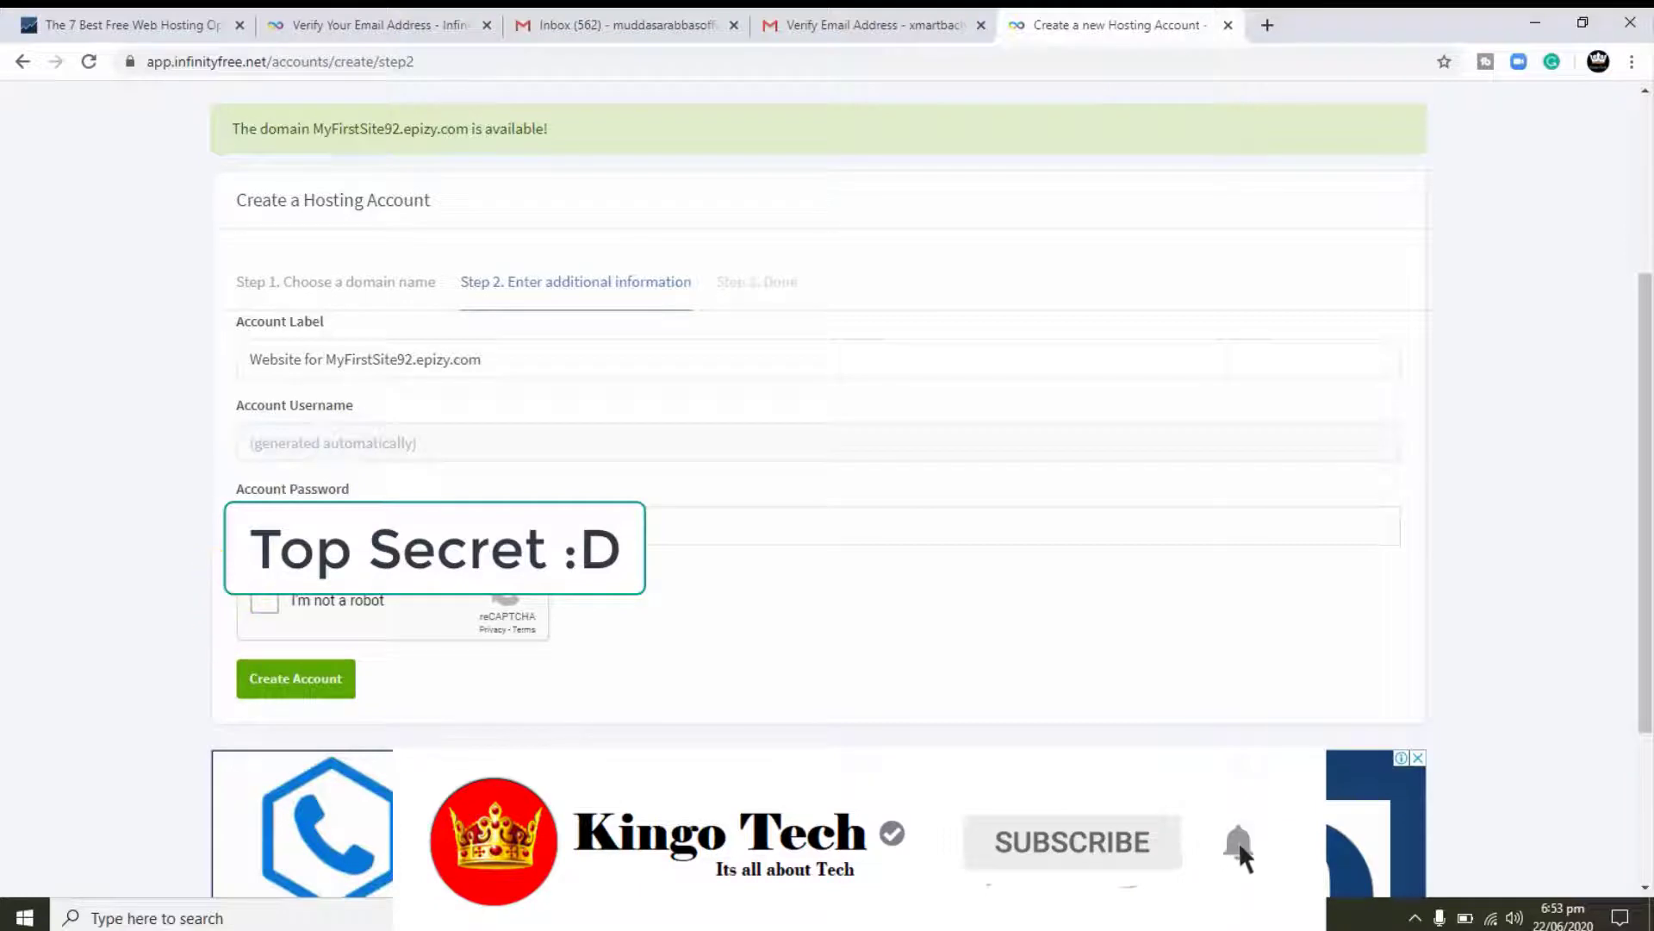
left_click(265, 608)
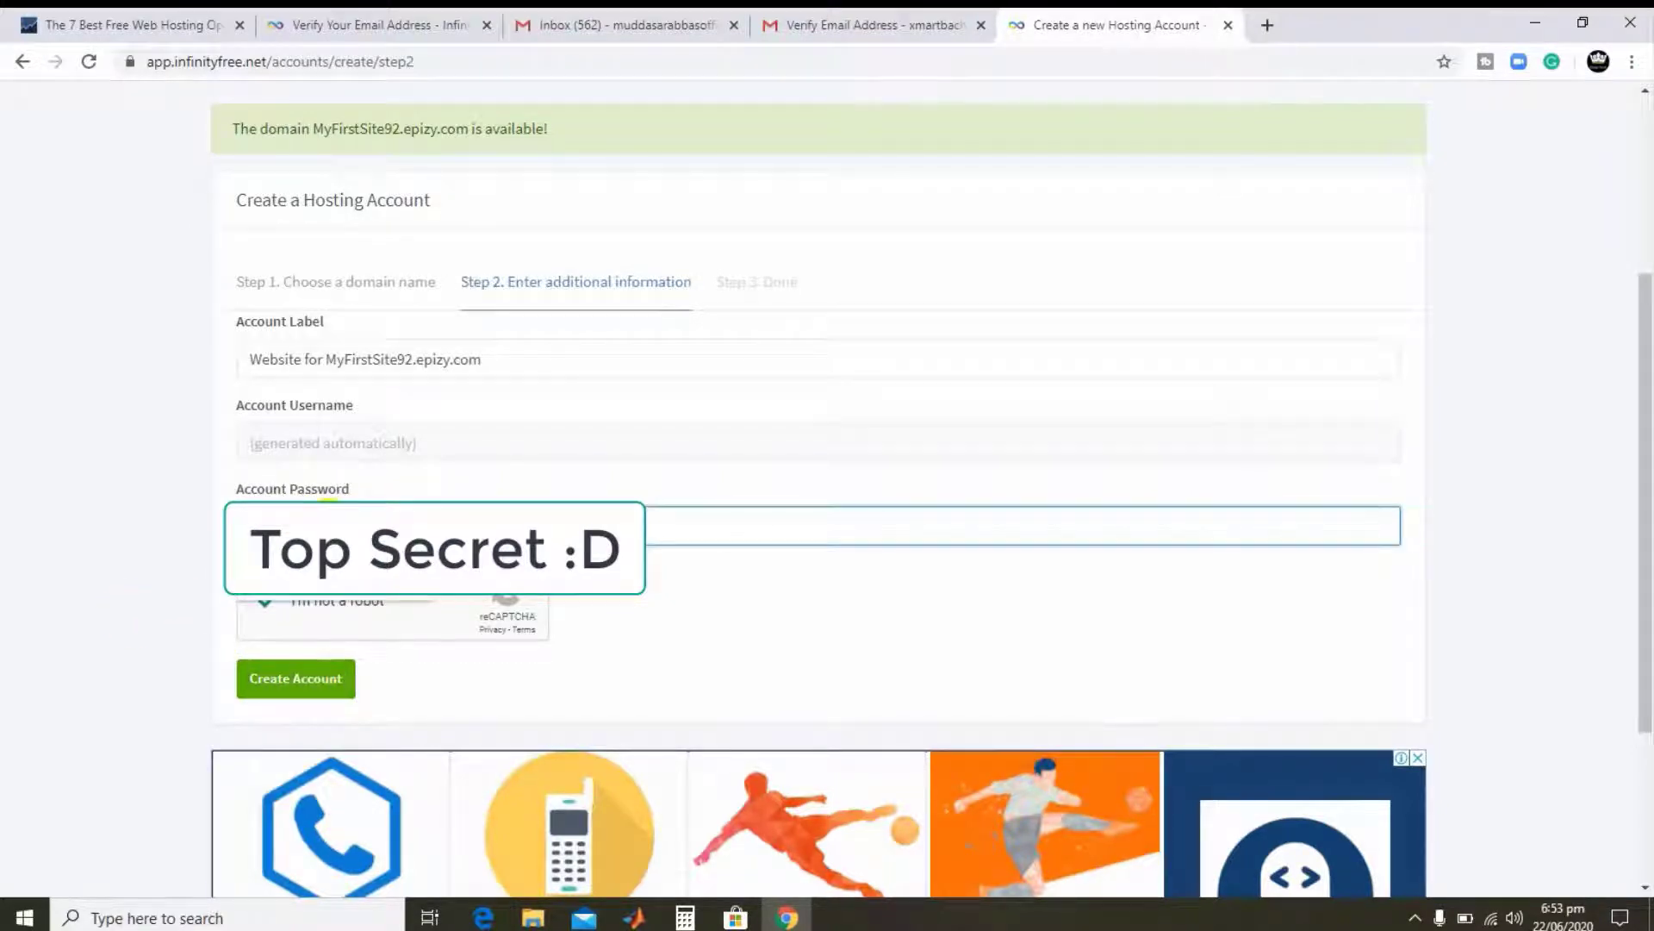
left_click(305, 680)
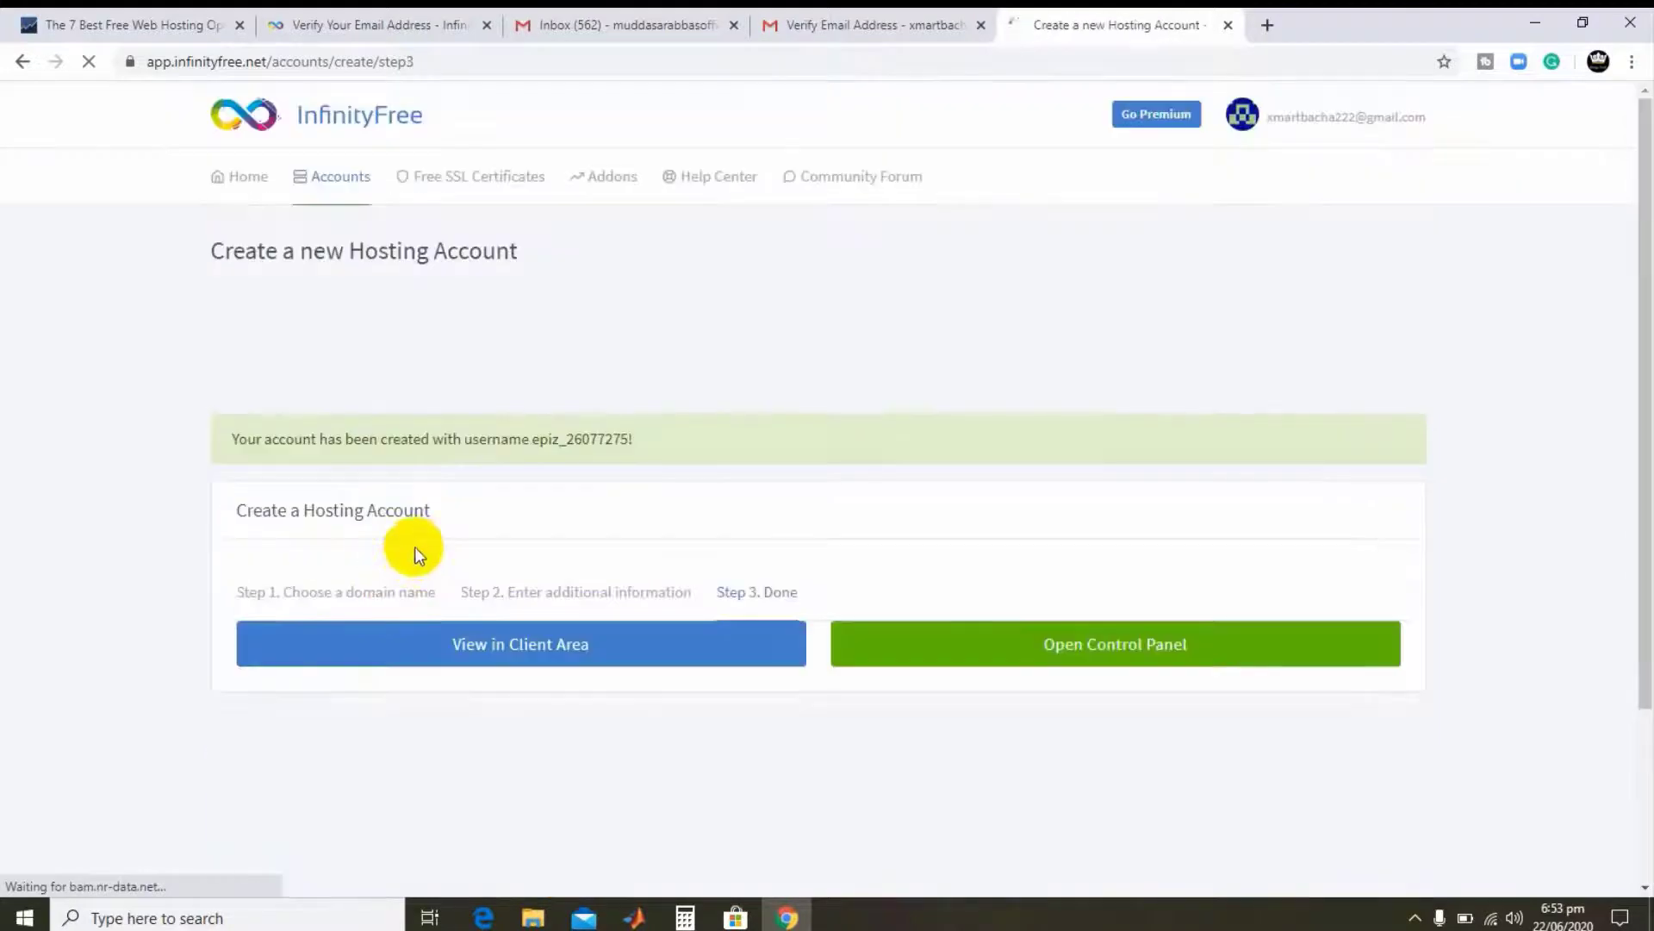
- Go from the Done page to the new account in the client area
scroll(359, 509, "down", 1)
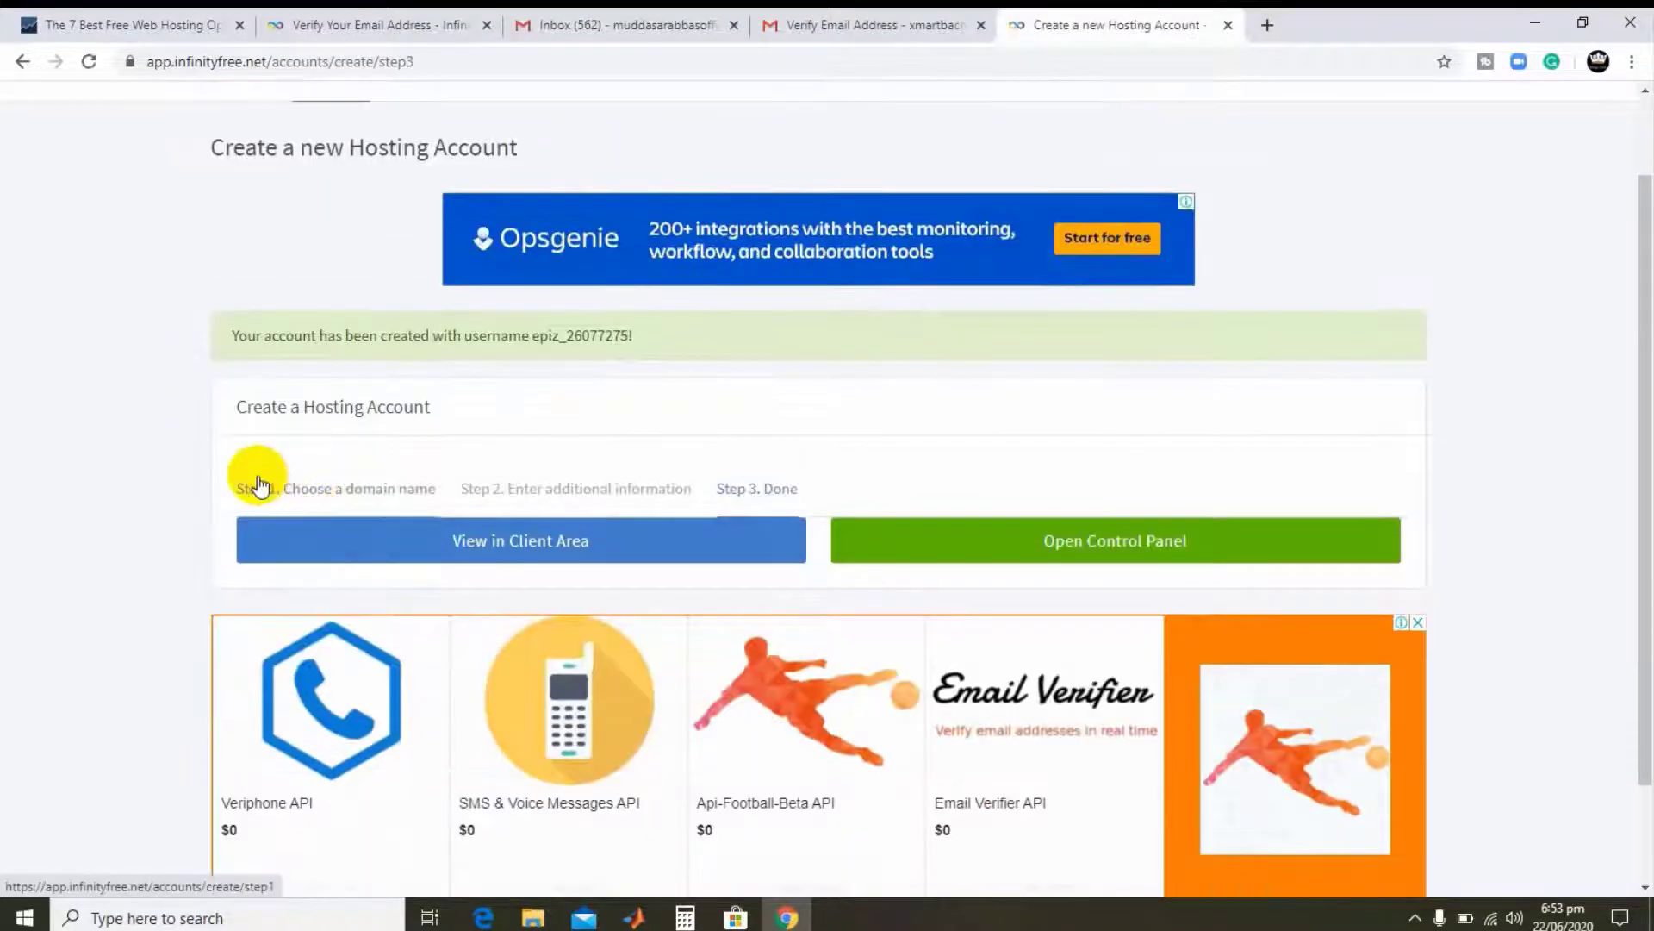
scroll(262, 447, "down", 2)
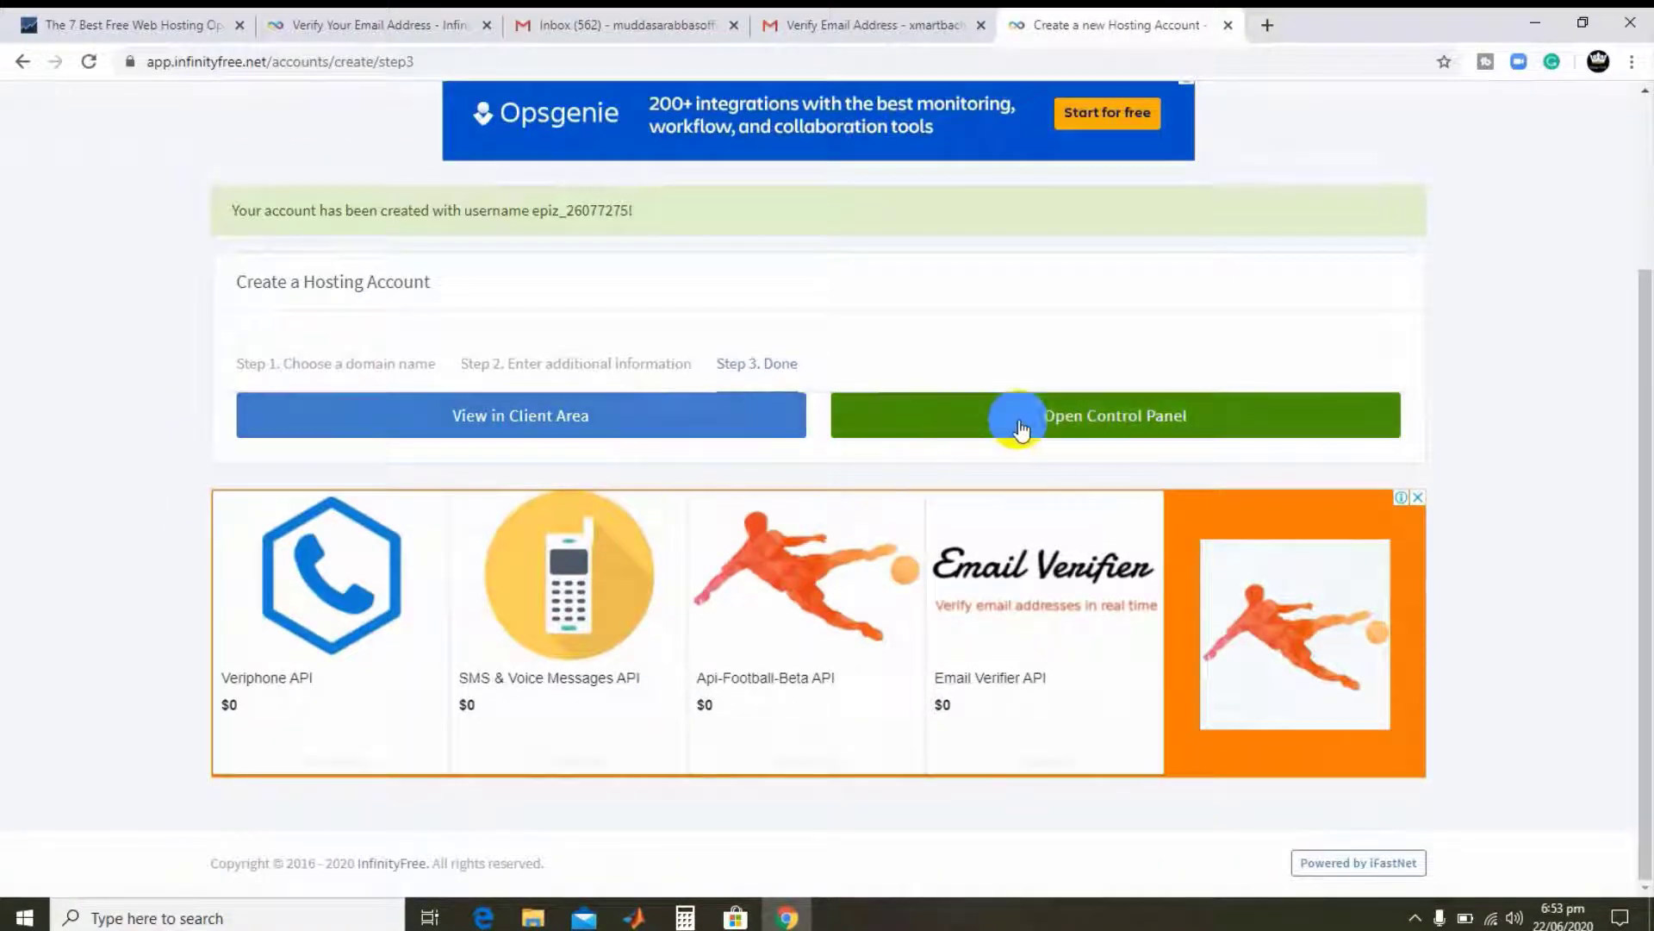
left_click(1118, 431)
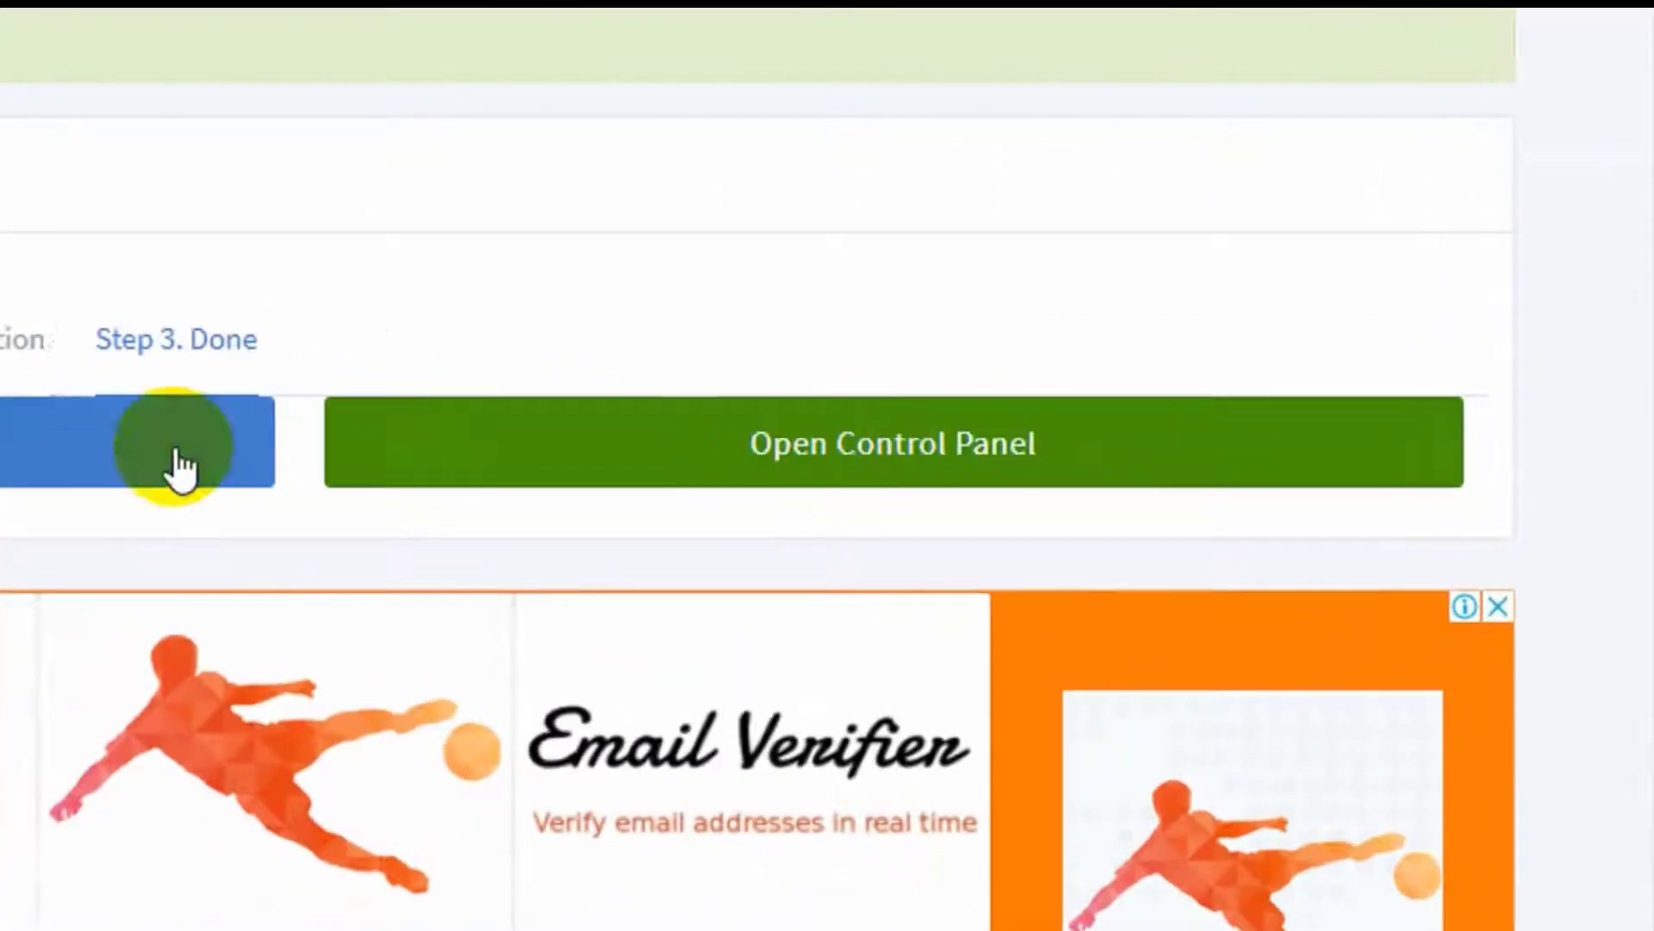
left_click(1090, 469)
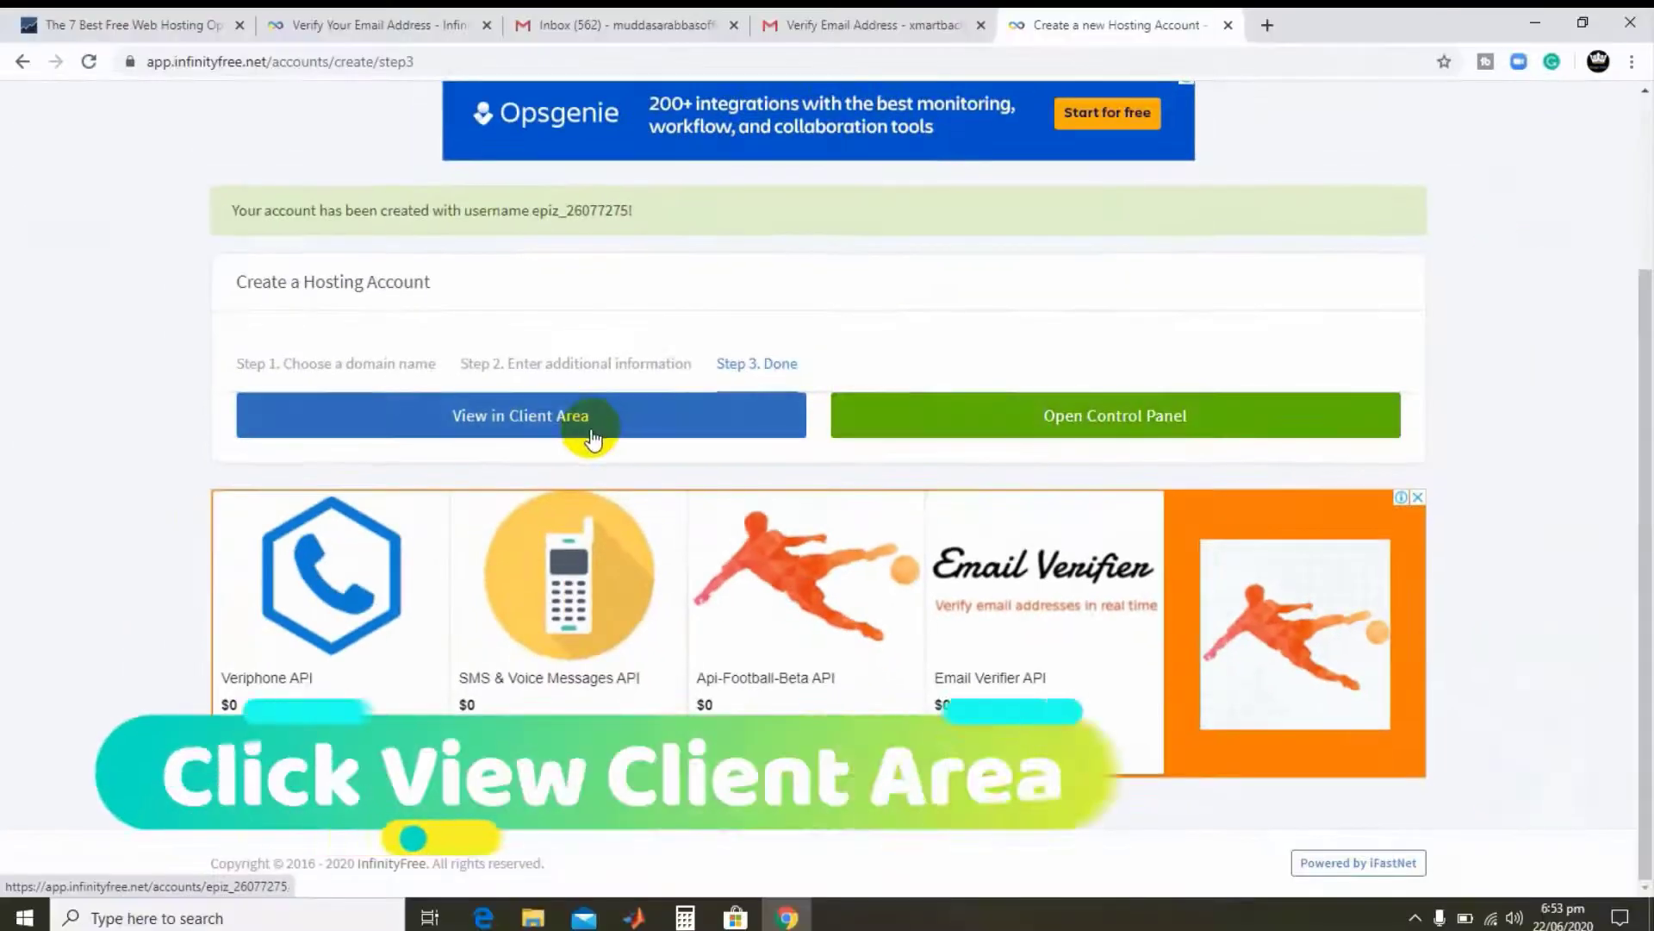
left_click(654, 441)
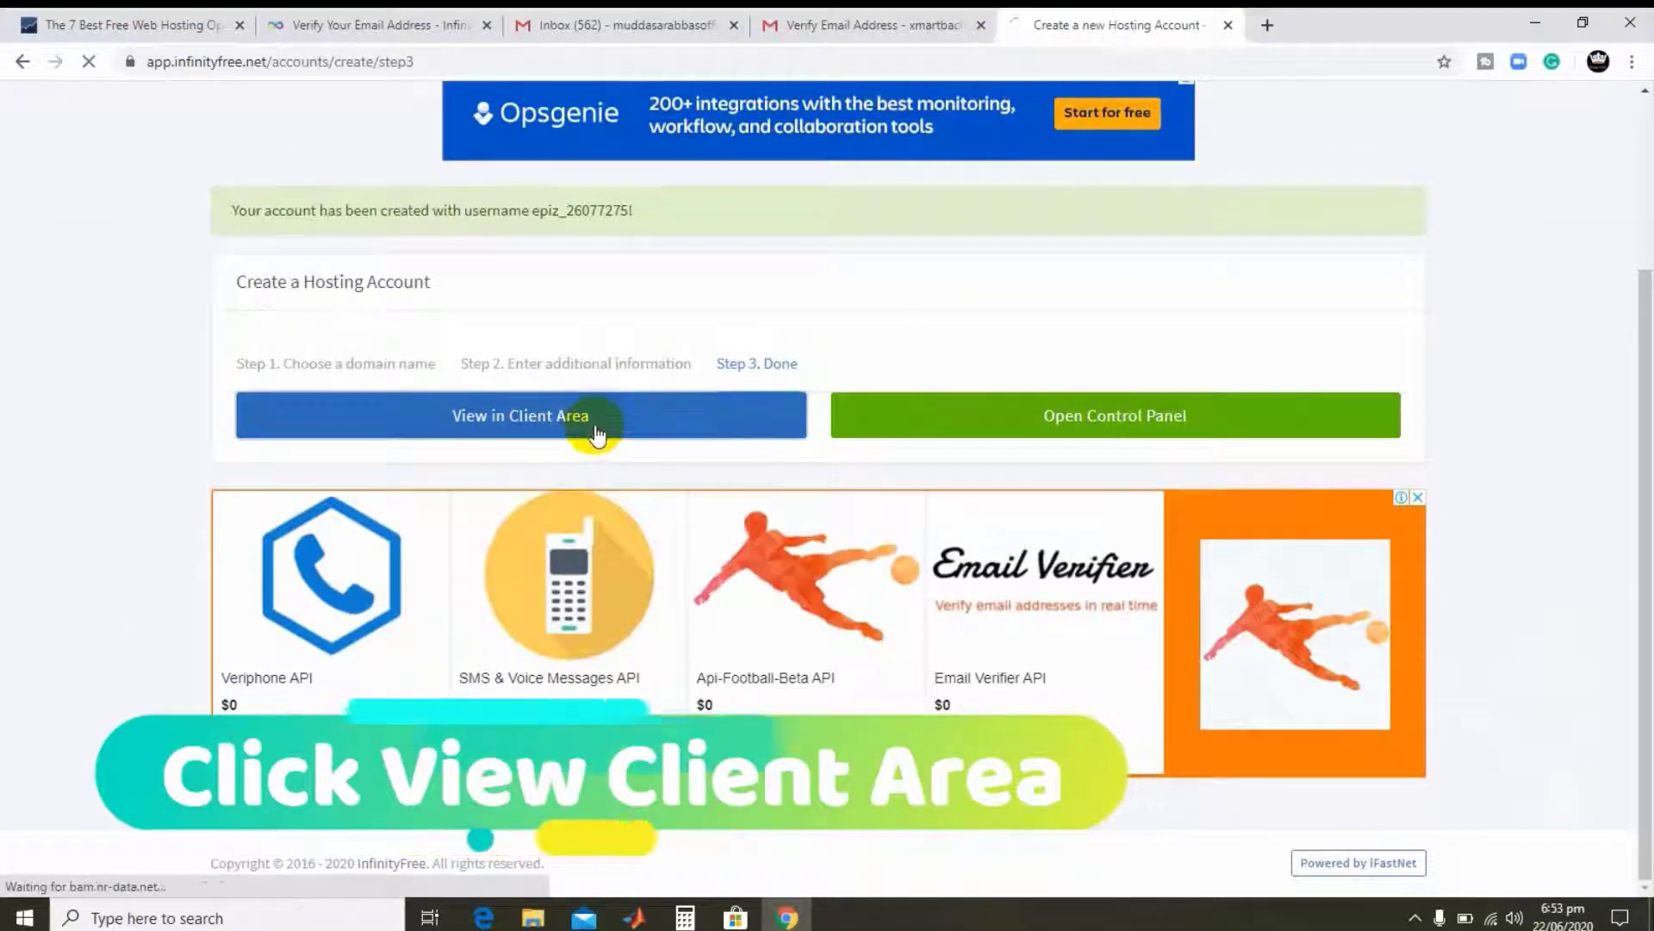
- Copy the hosting account password and launch its Control Panel in a new tab
scroll(677, 384, "down", 3)
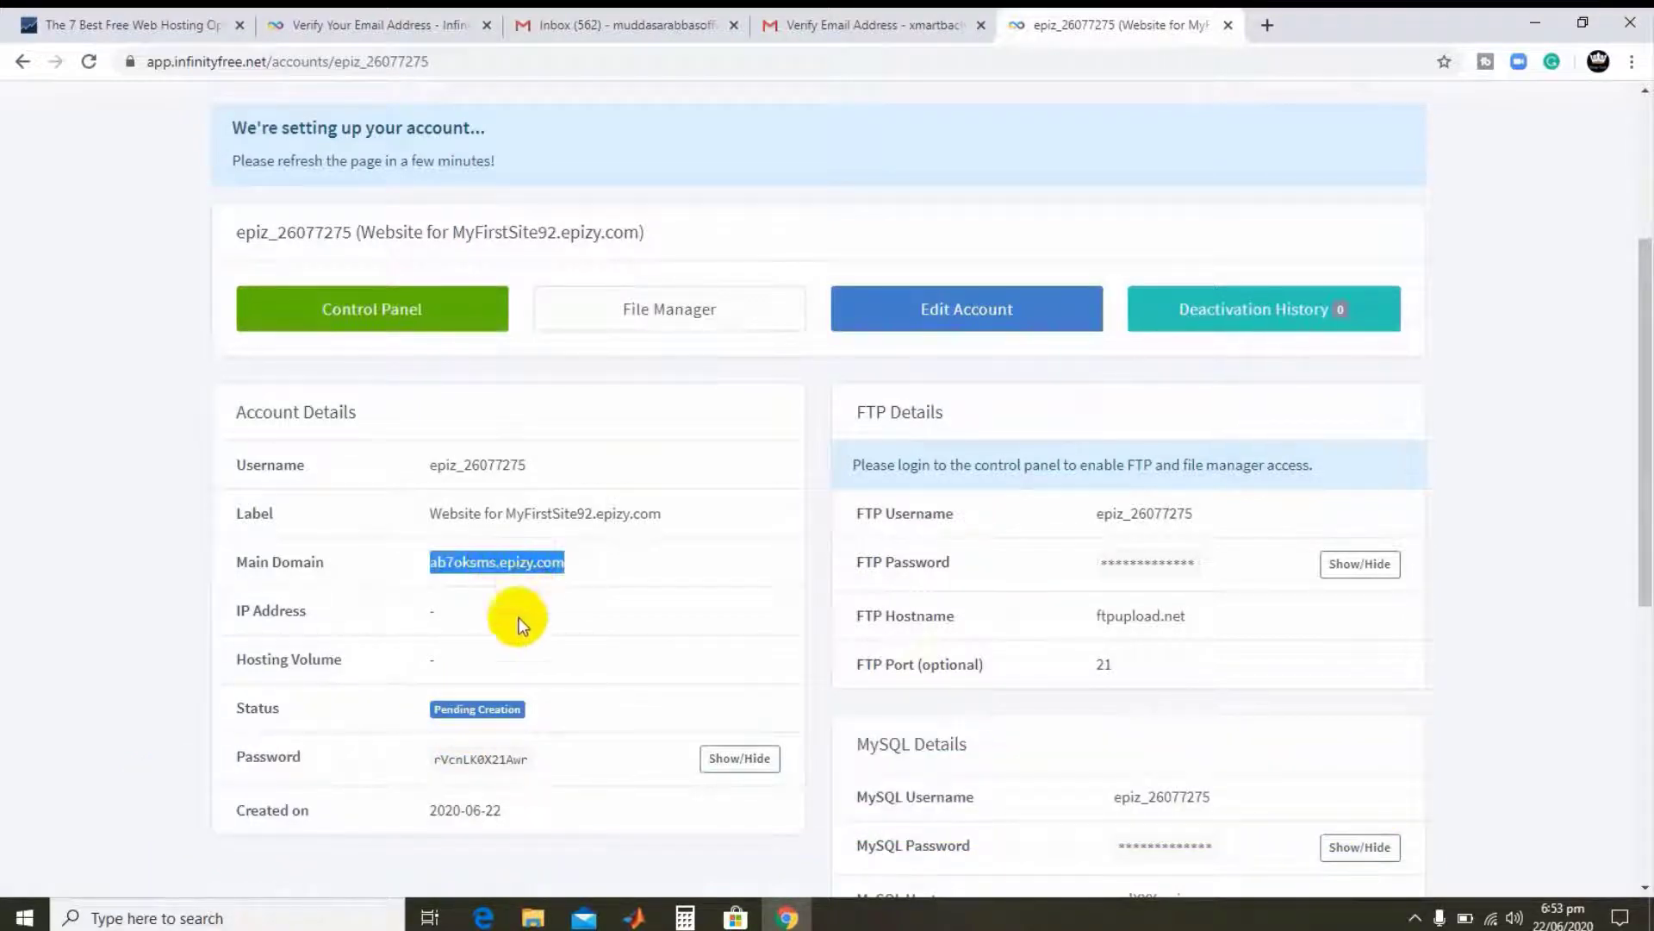
left_click(478, 678)
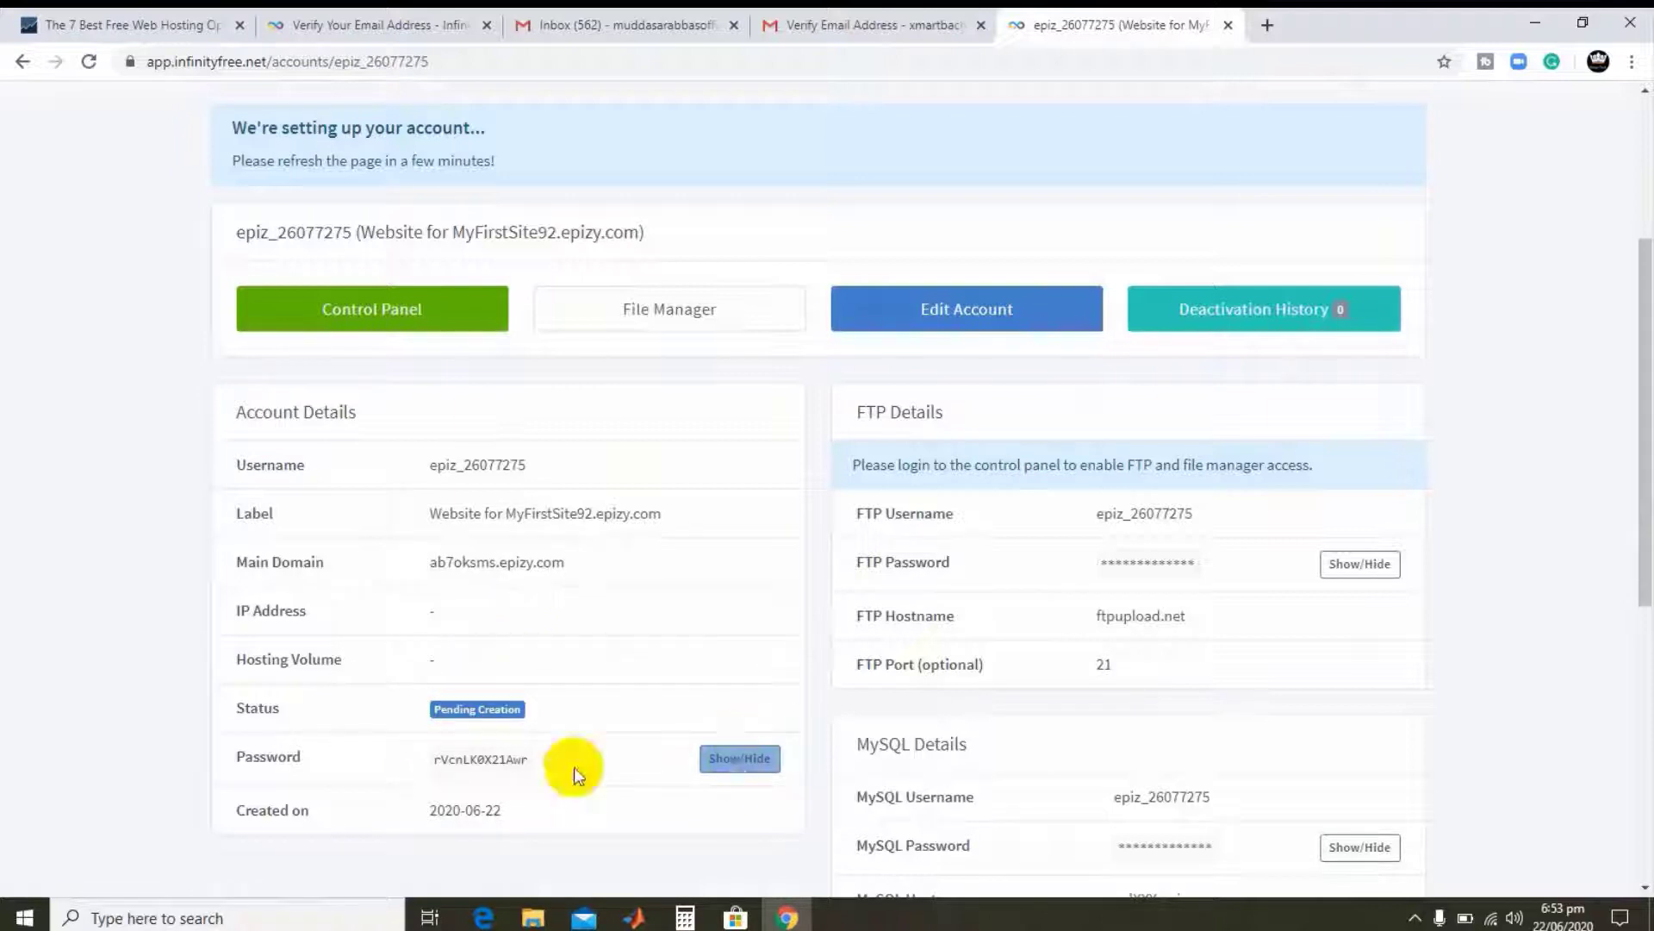
right_click(538, 761)
left_click(541, 767)
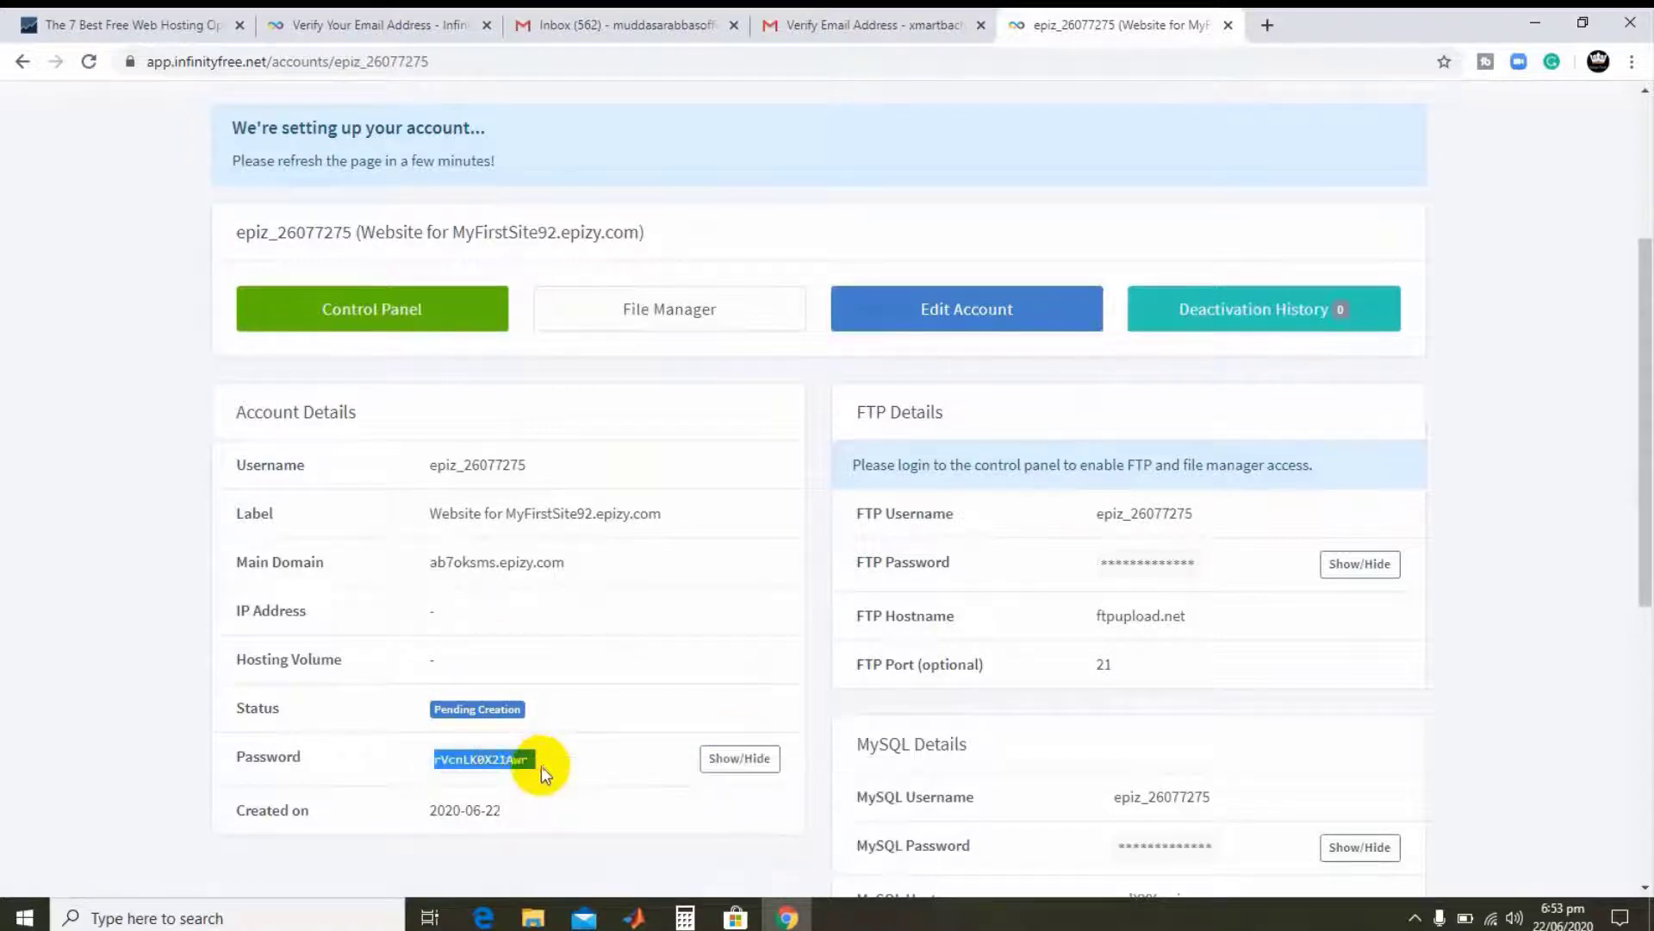
left_click(528, 762)
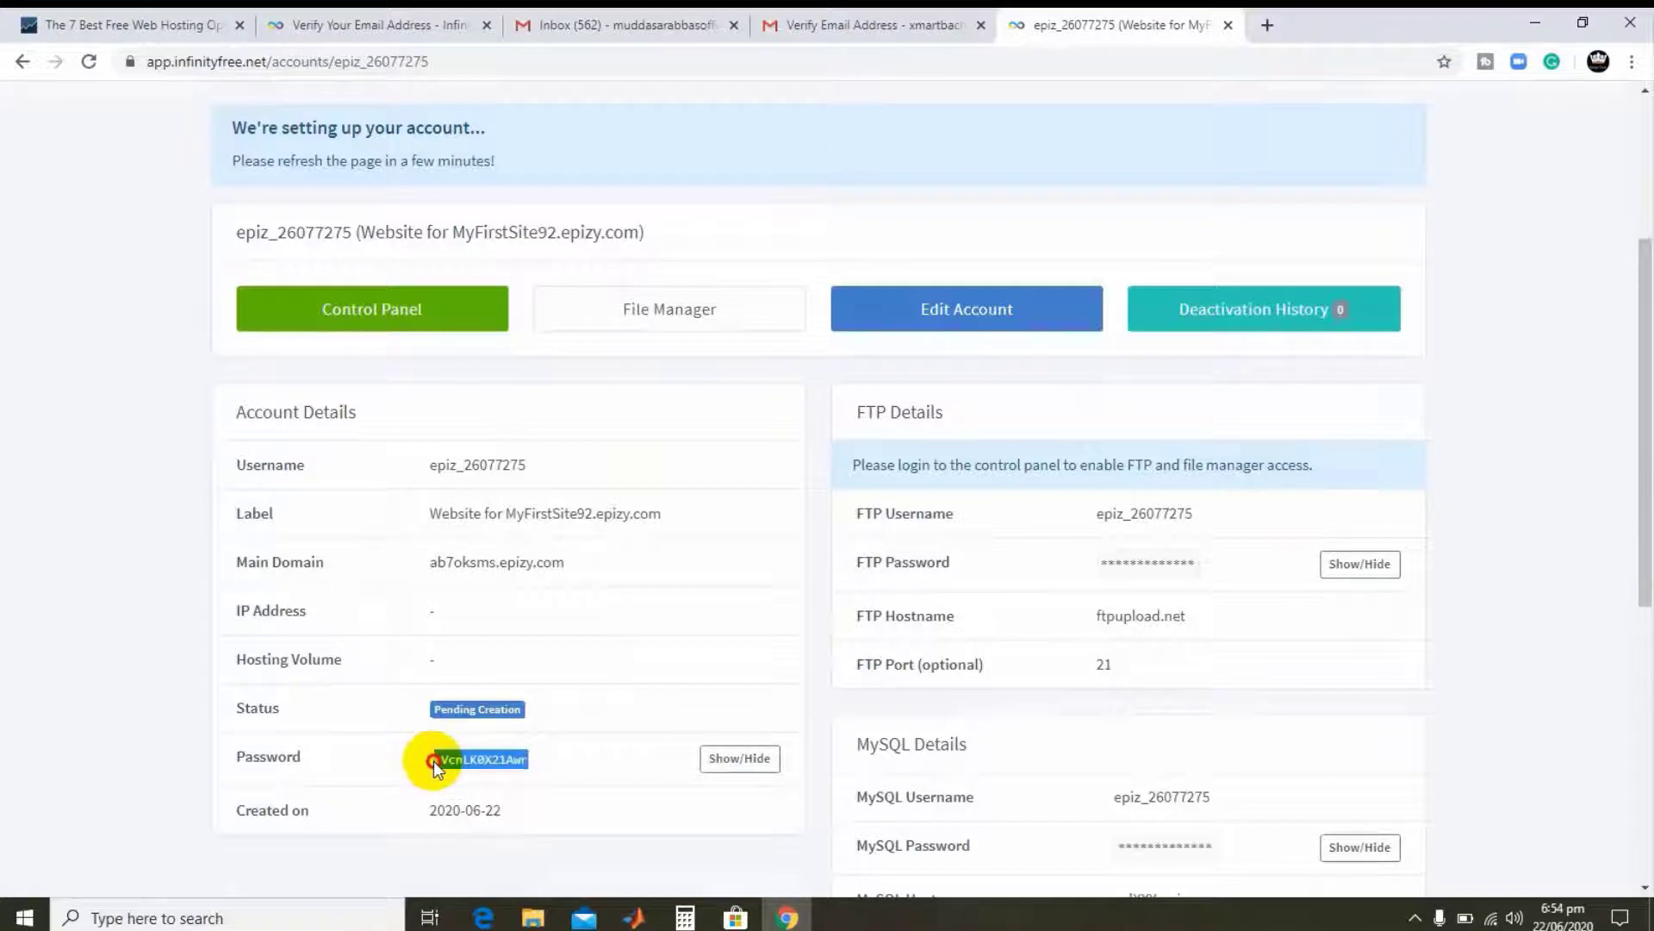
right_click(485, 764)
left_click(527, 772)
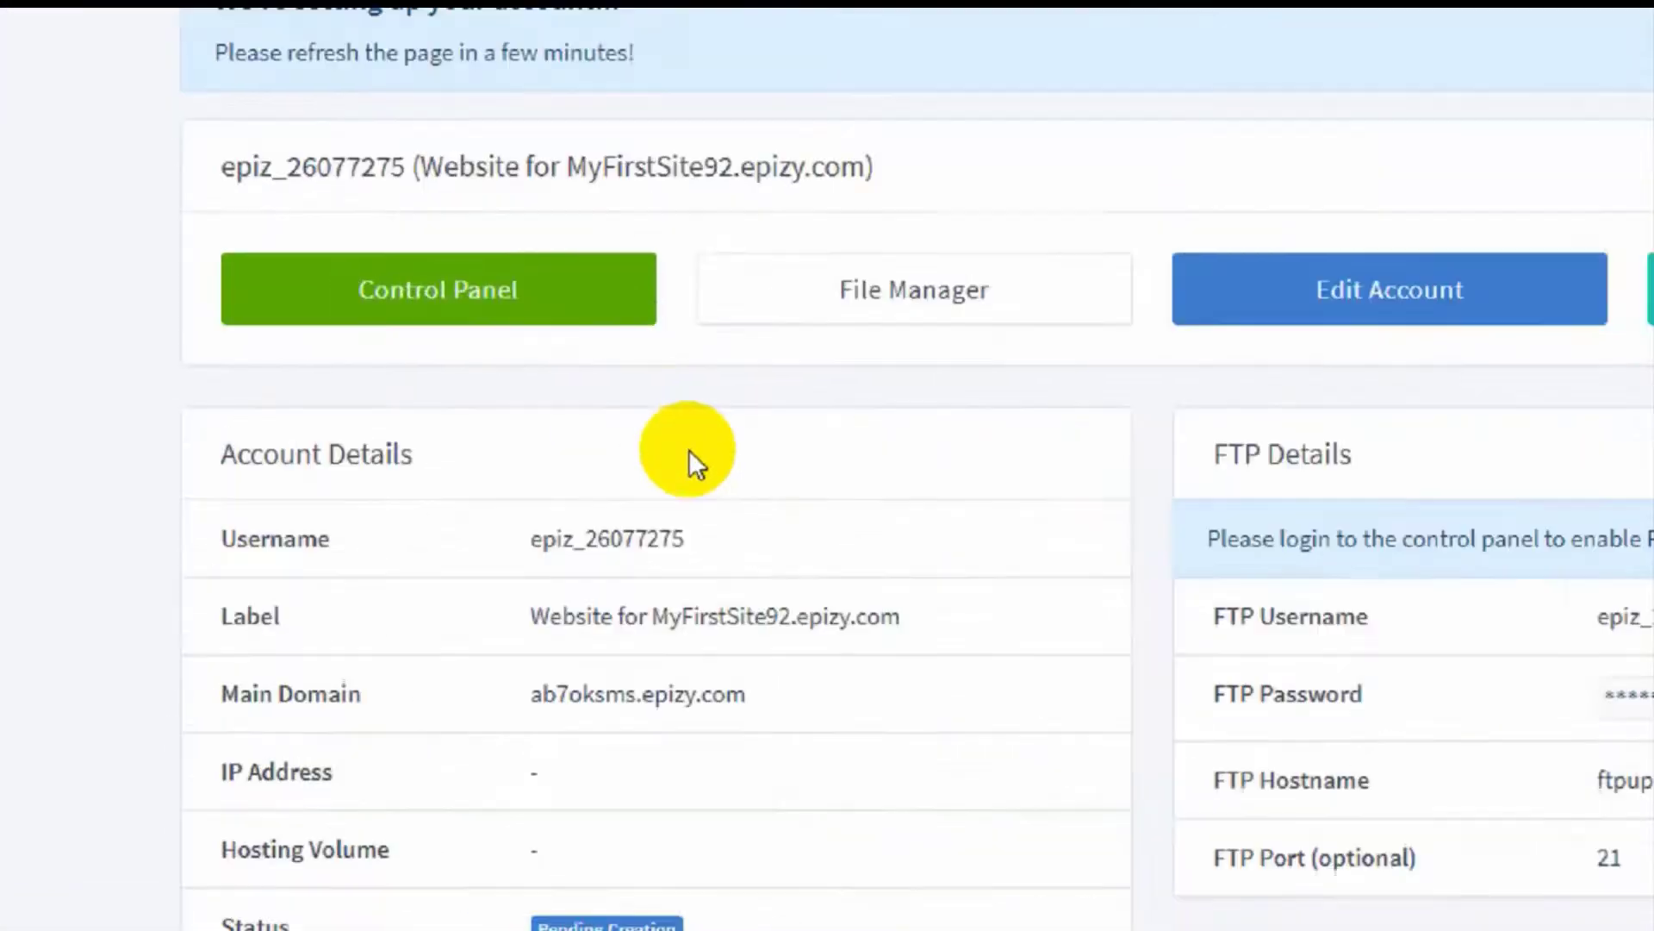
left_click(443, 316)
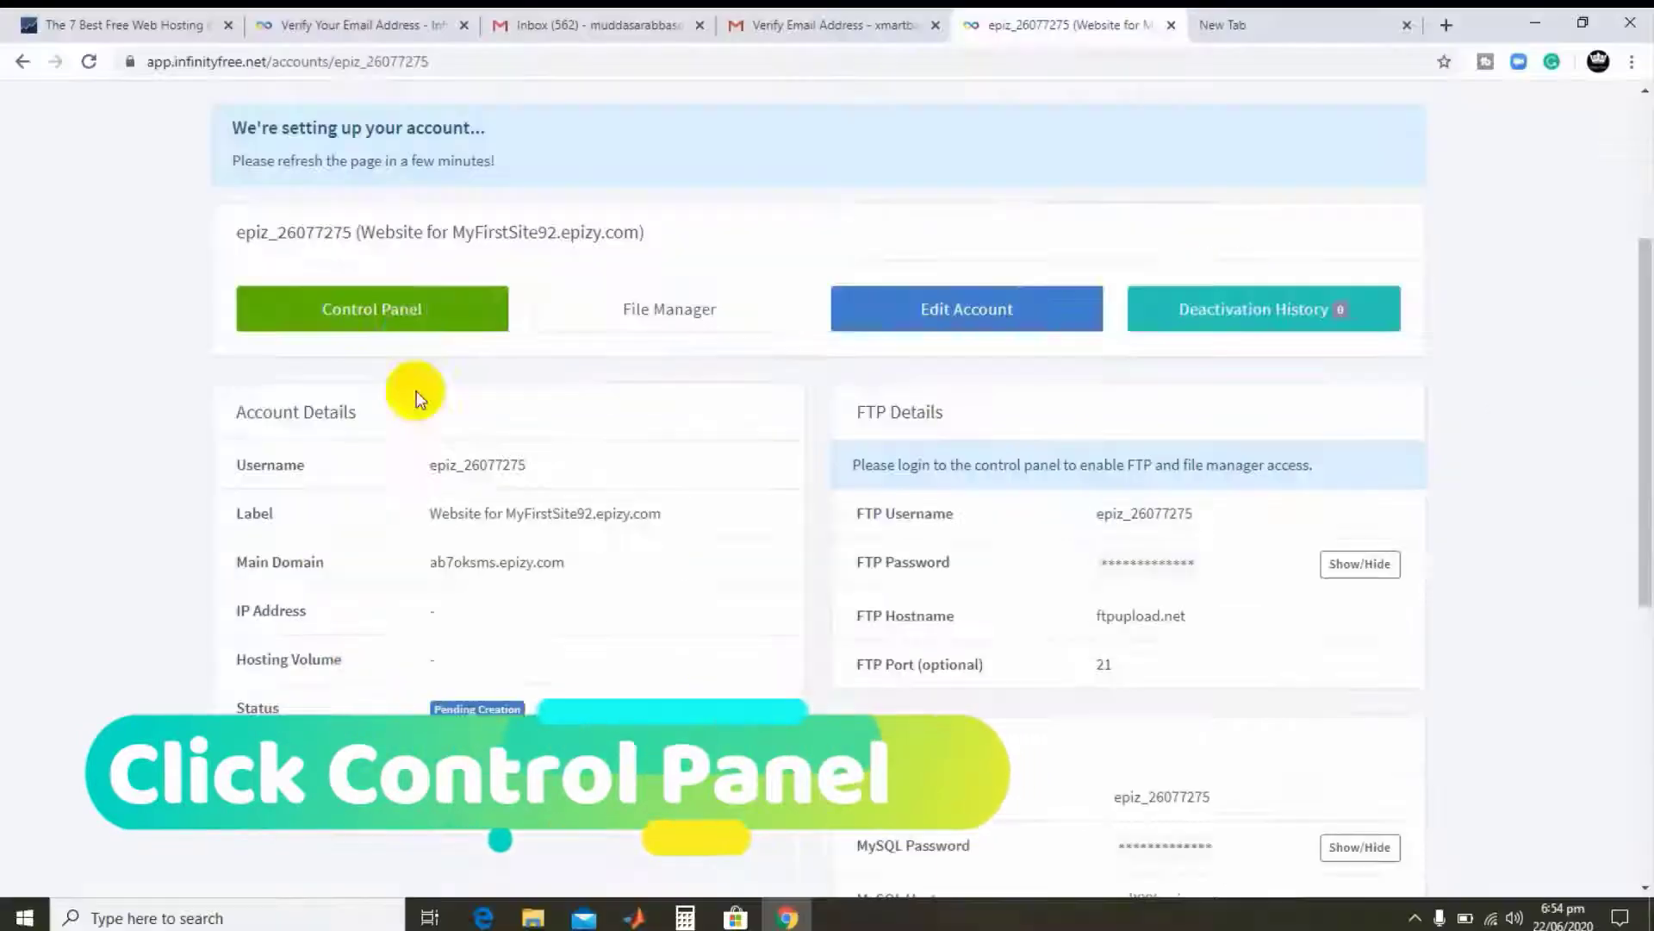
left_click(707, 263)
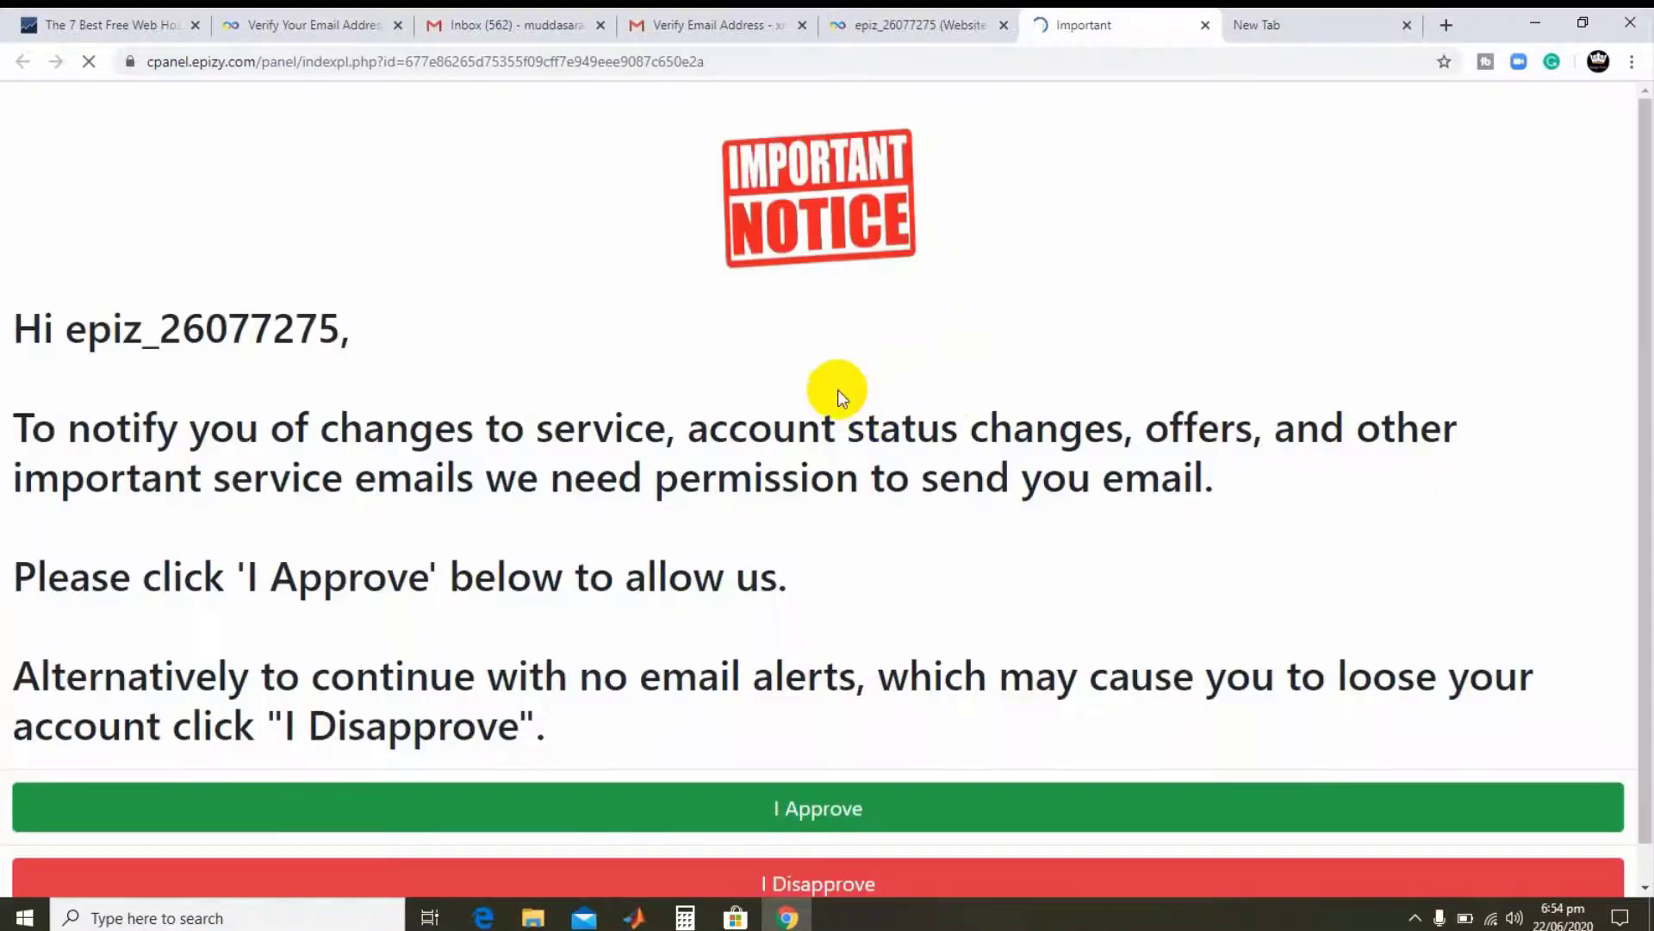
- Approve the service-emails notice and launch Softaculous Apps Installer from the Software section
scroll(844, 396, "down", 1)
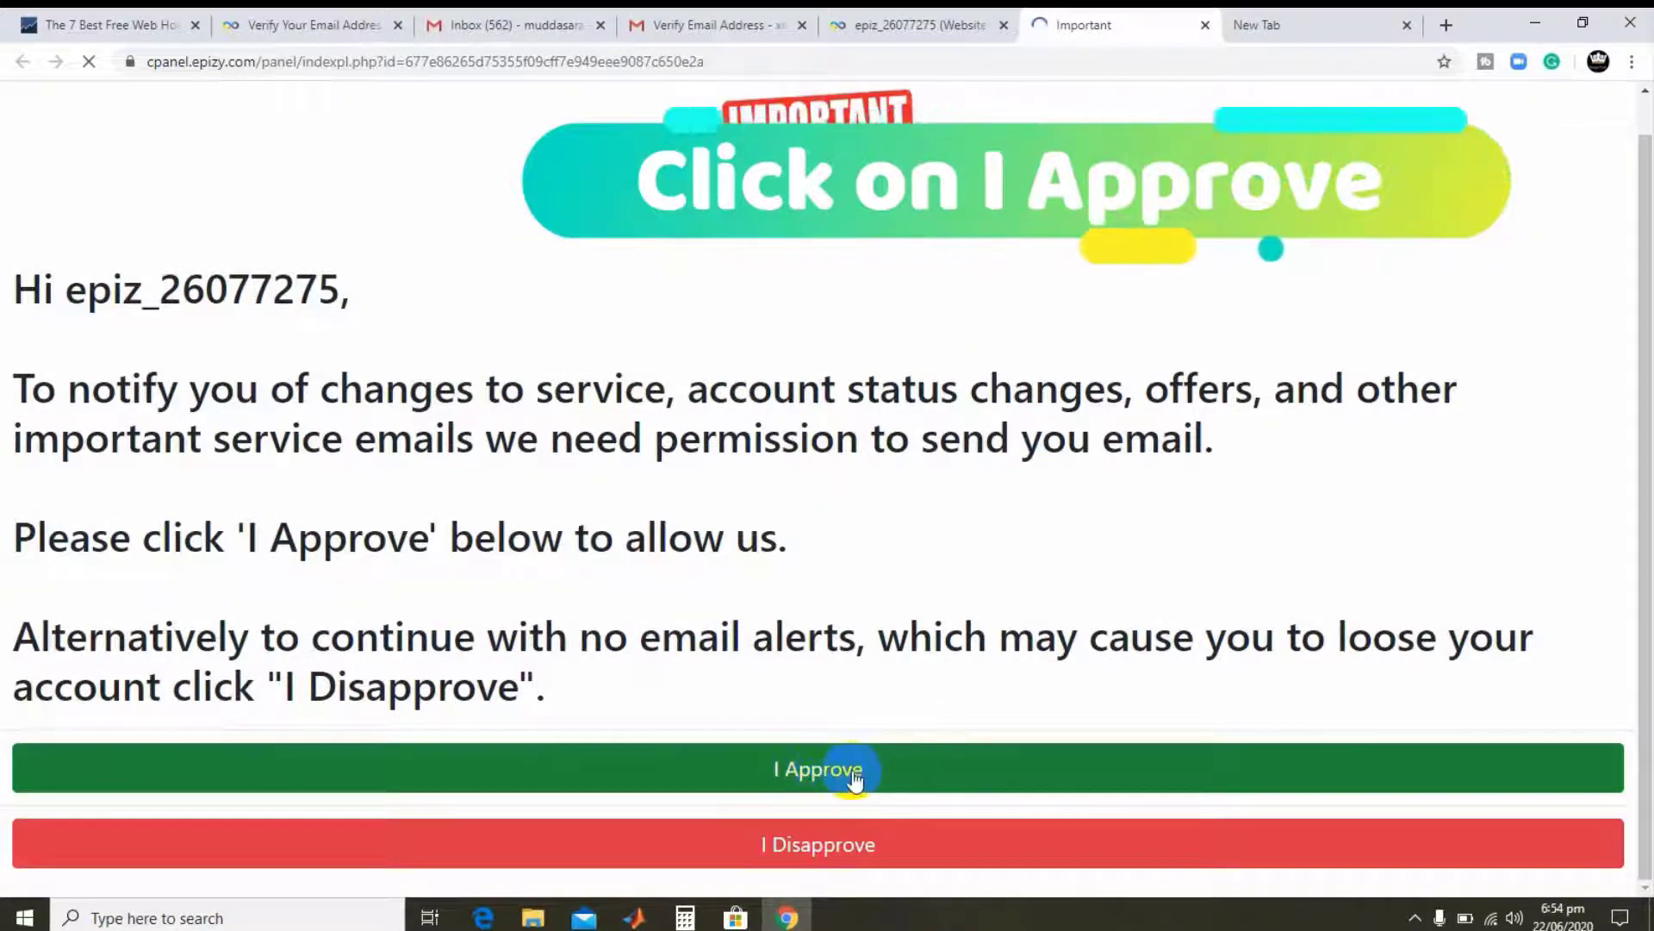
left_click(854, 776)
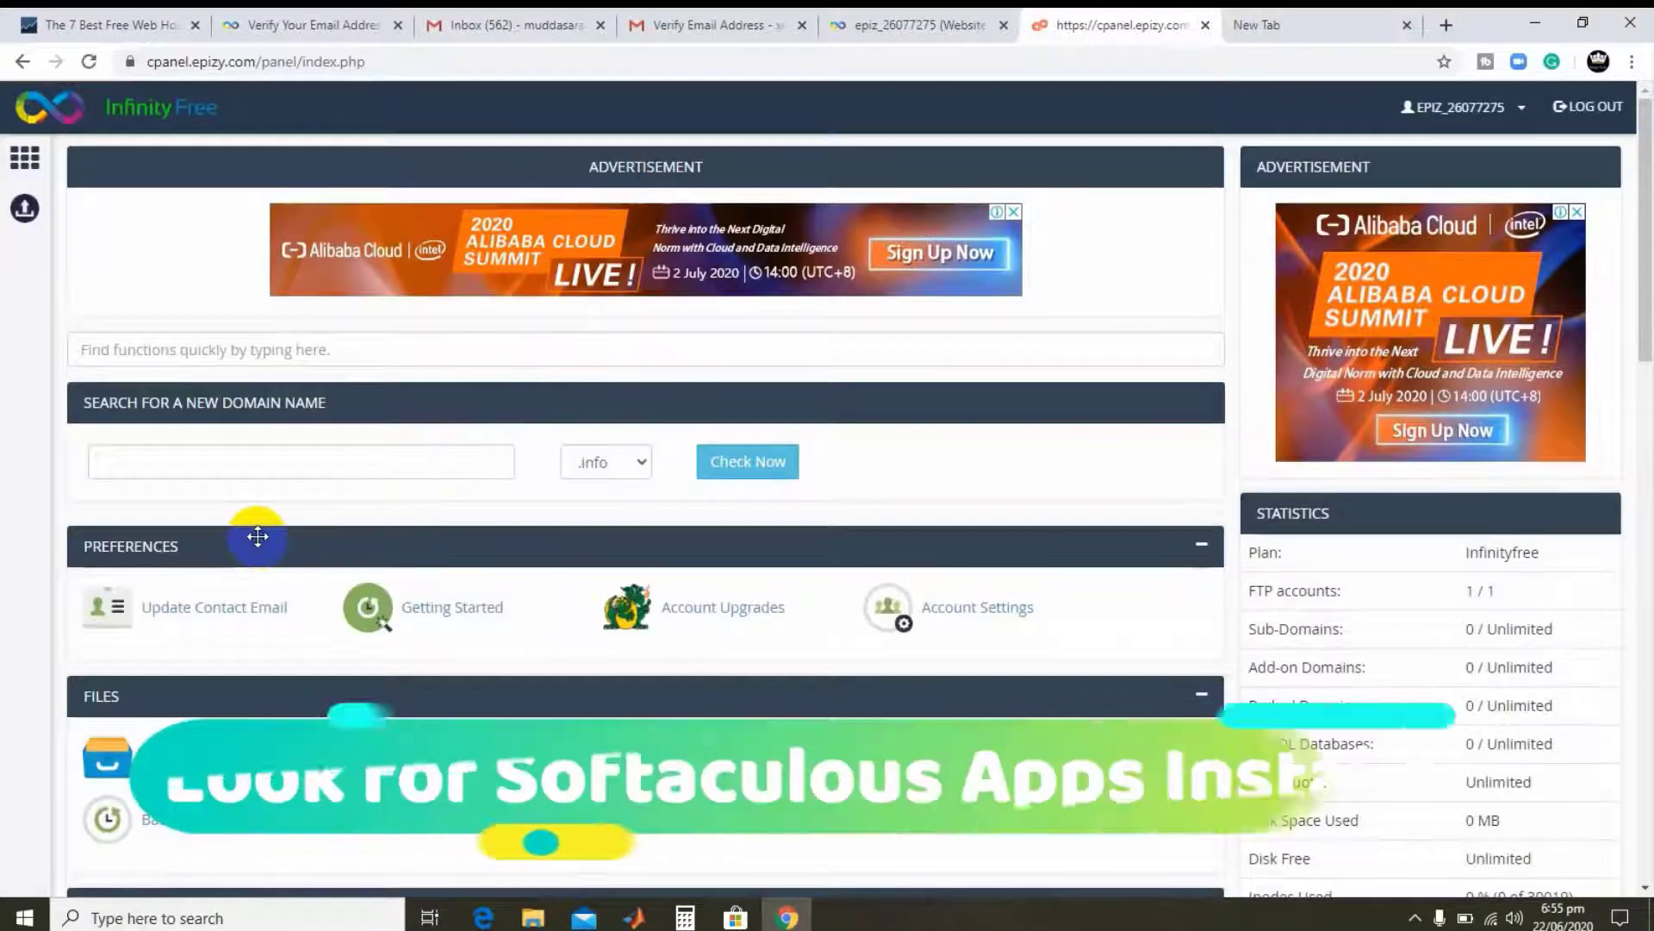
scroll(262, 530, "down", 1)
scroll(271, 529, "down", 5)
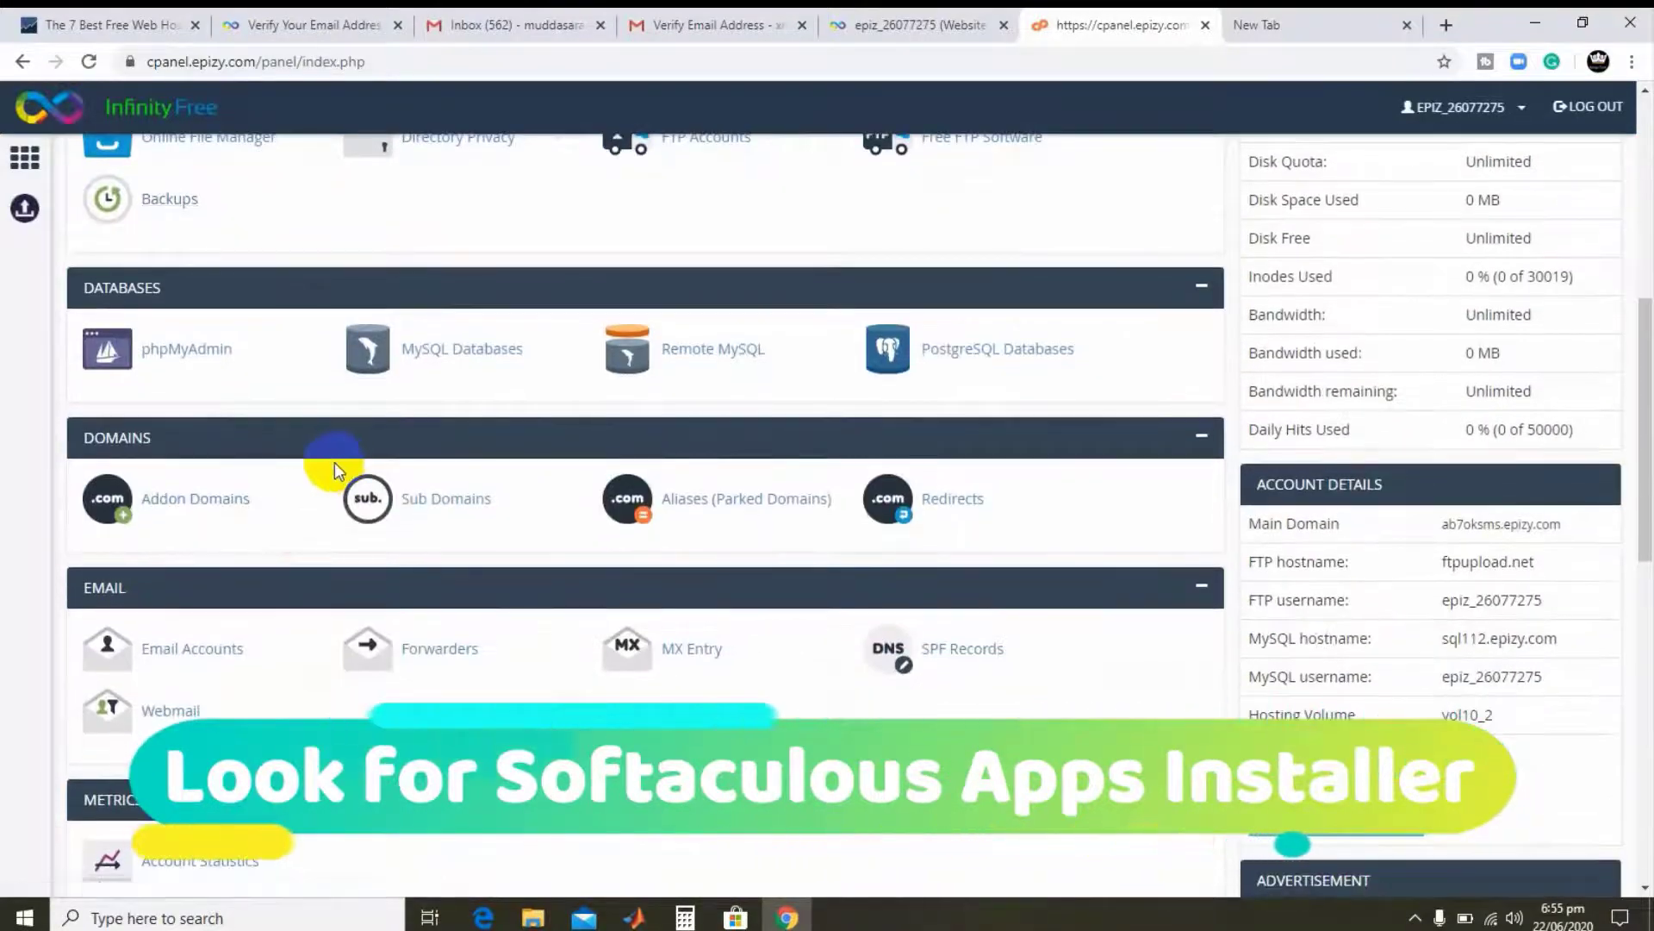
scroll(277, 478, "down", 3)
scroll(204, 579, "down", 3)
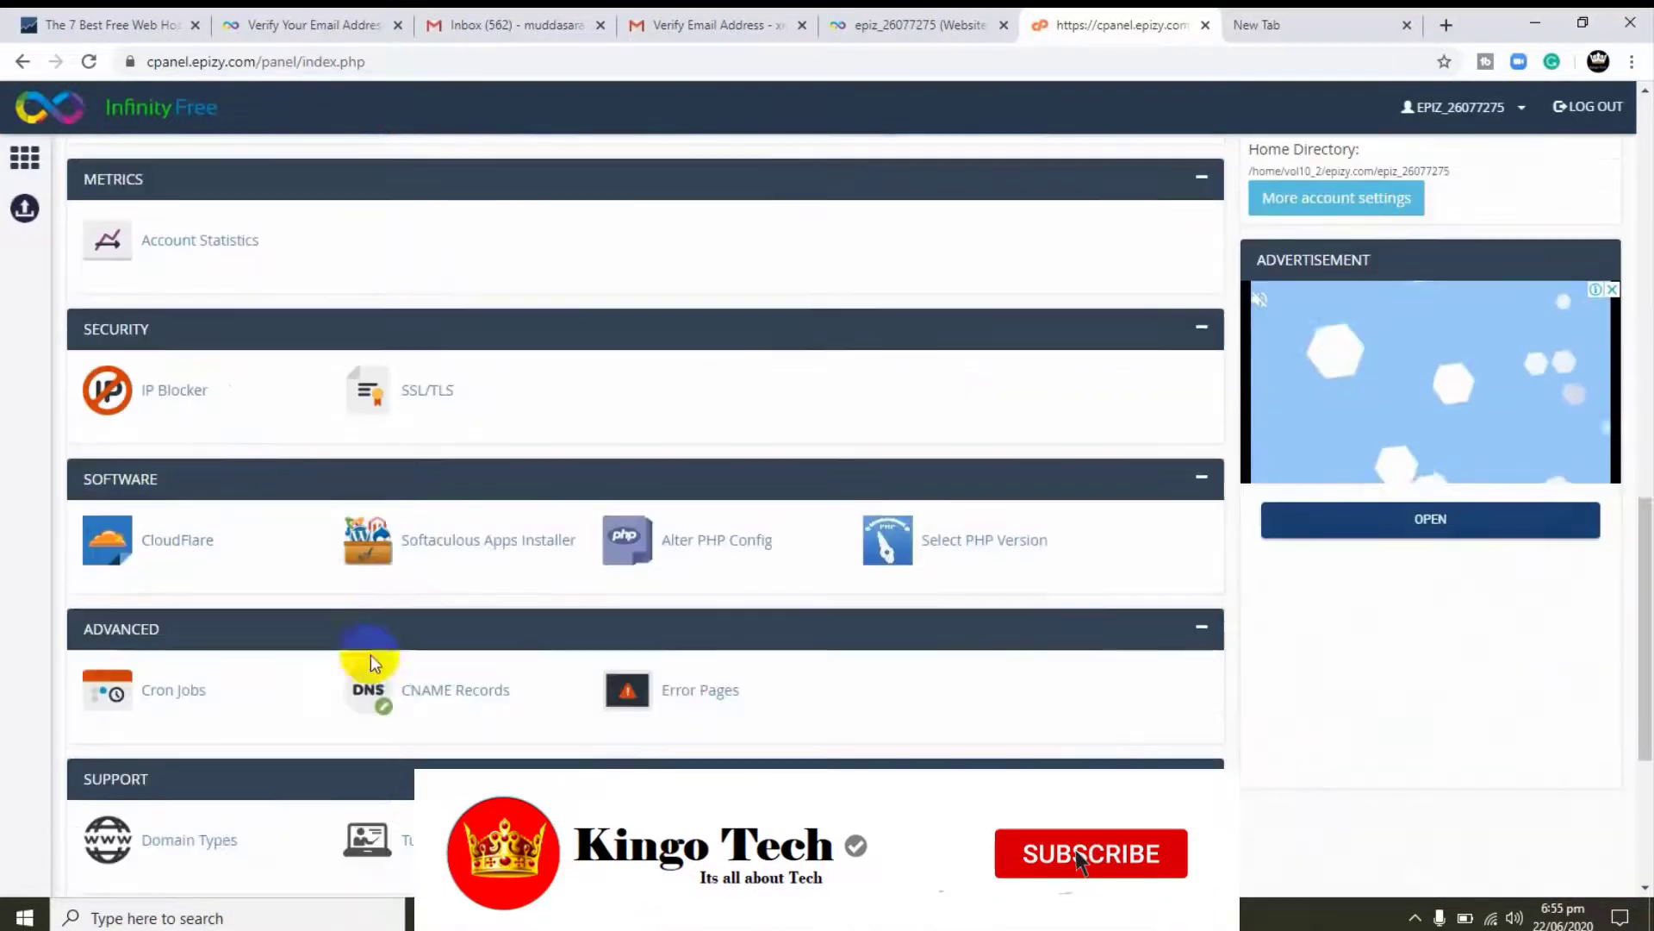
scroll(177, 702, "down", 2)
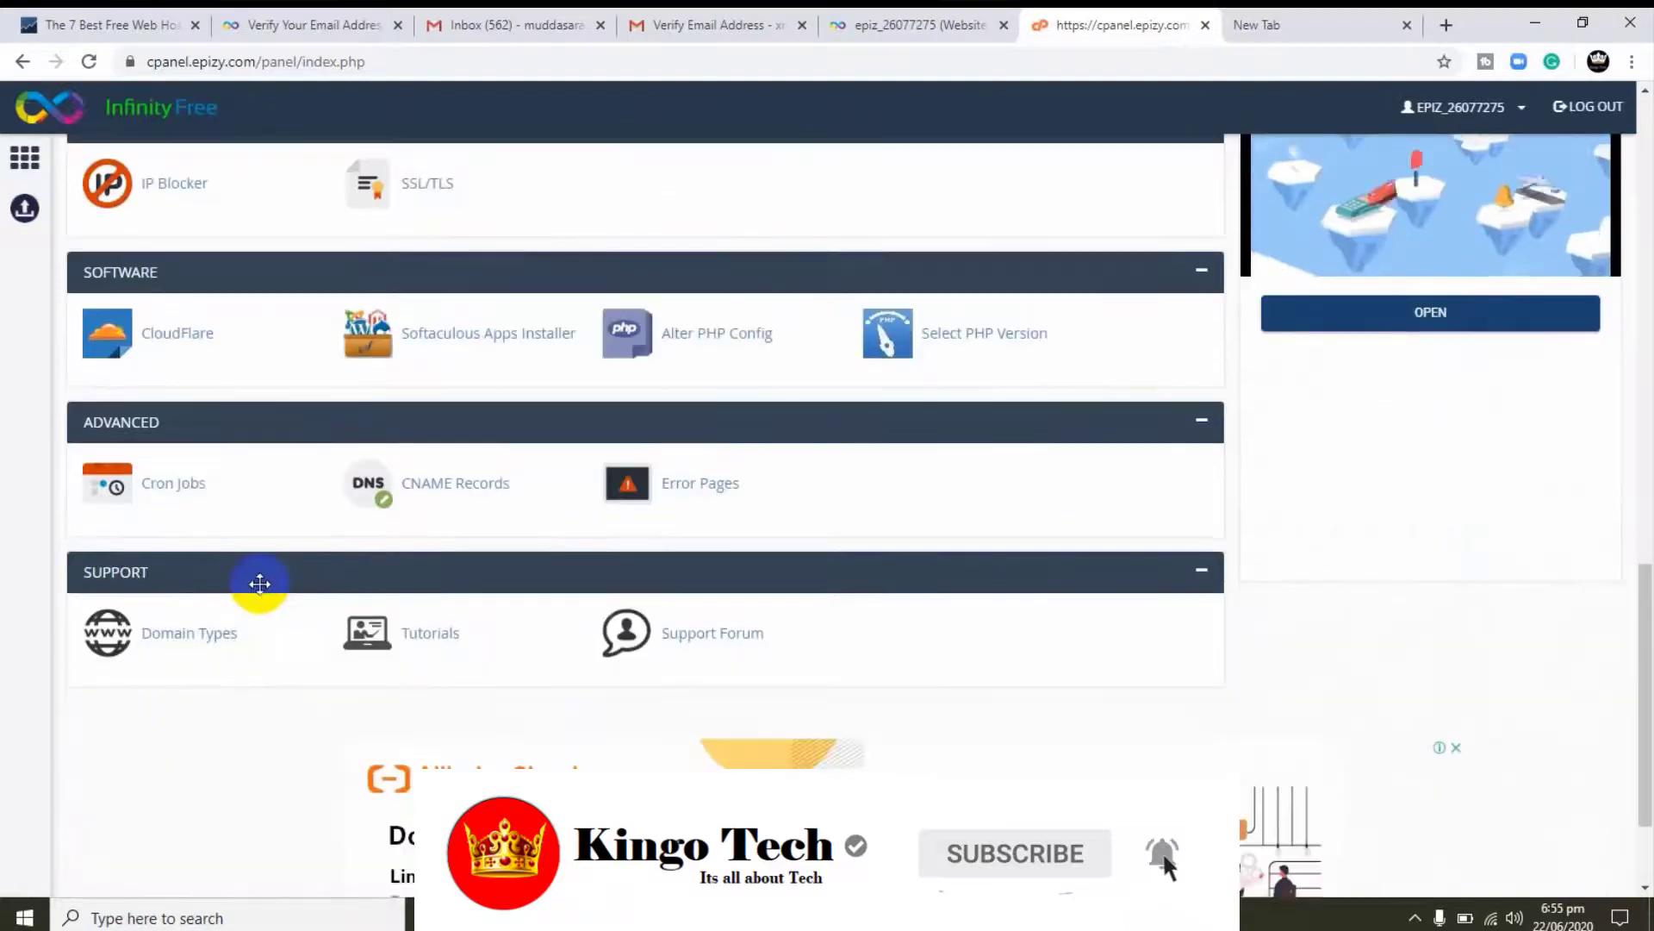
scroll(259, 584, "down", 2)
scroll(261, 590, "up", 1)
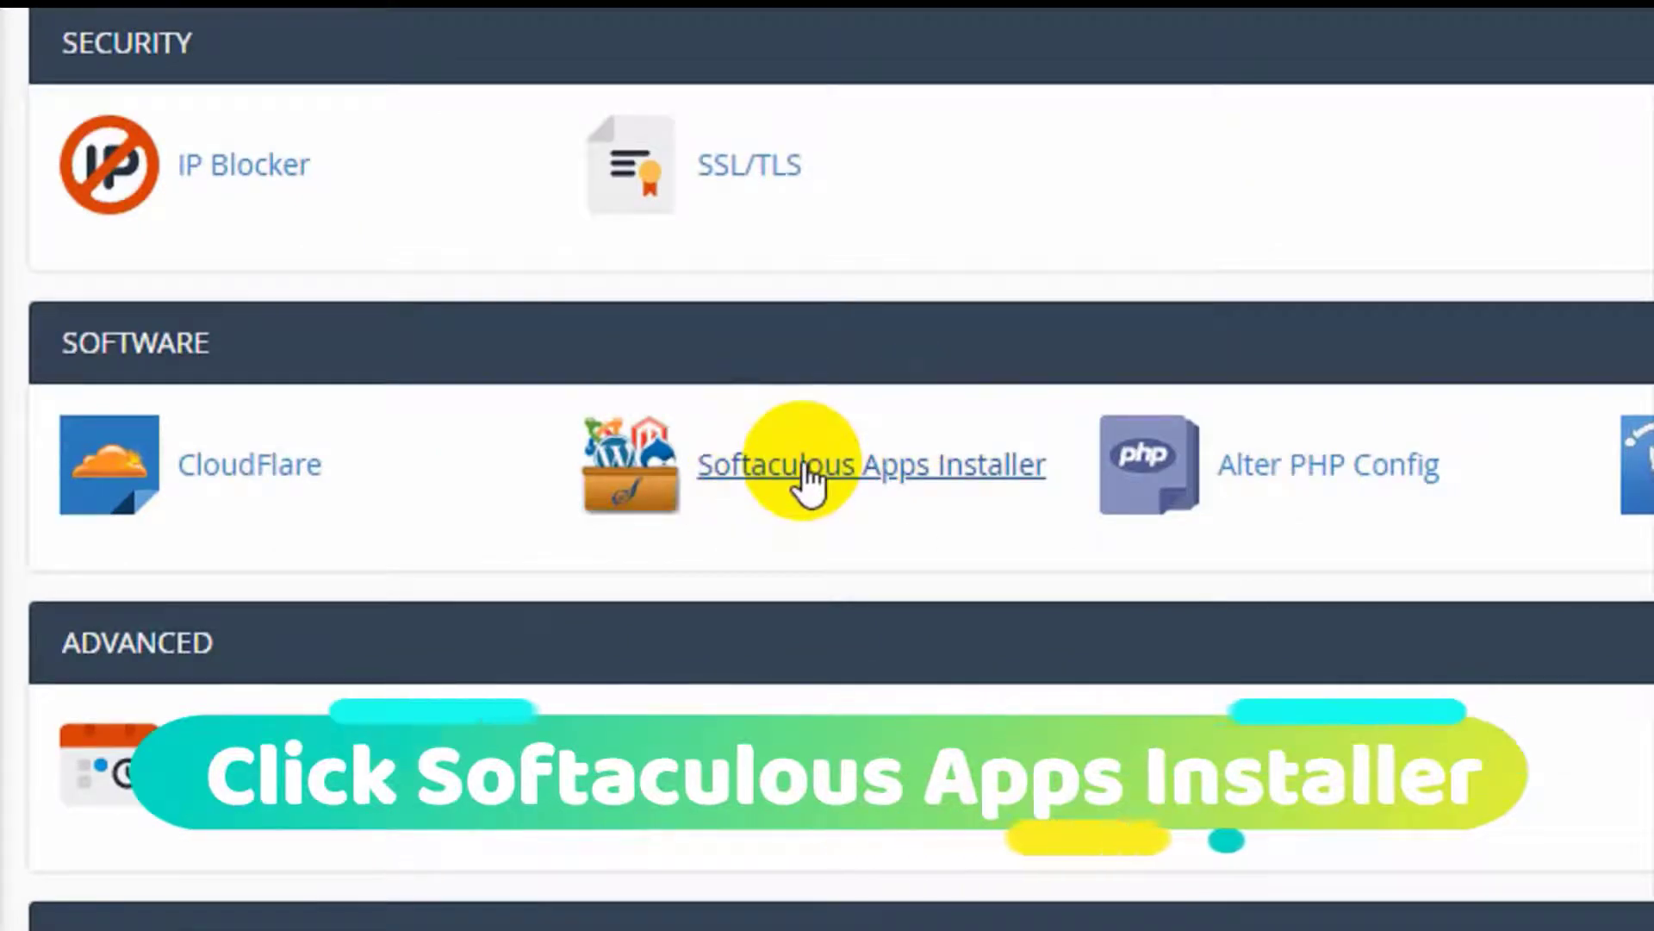
left_click(806, 470)
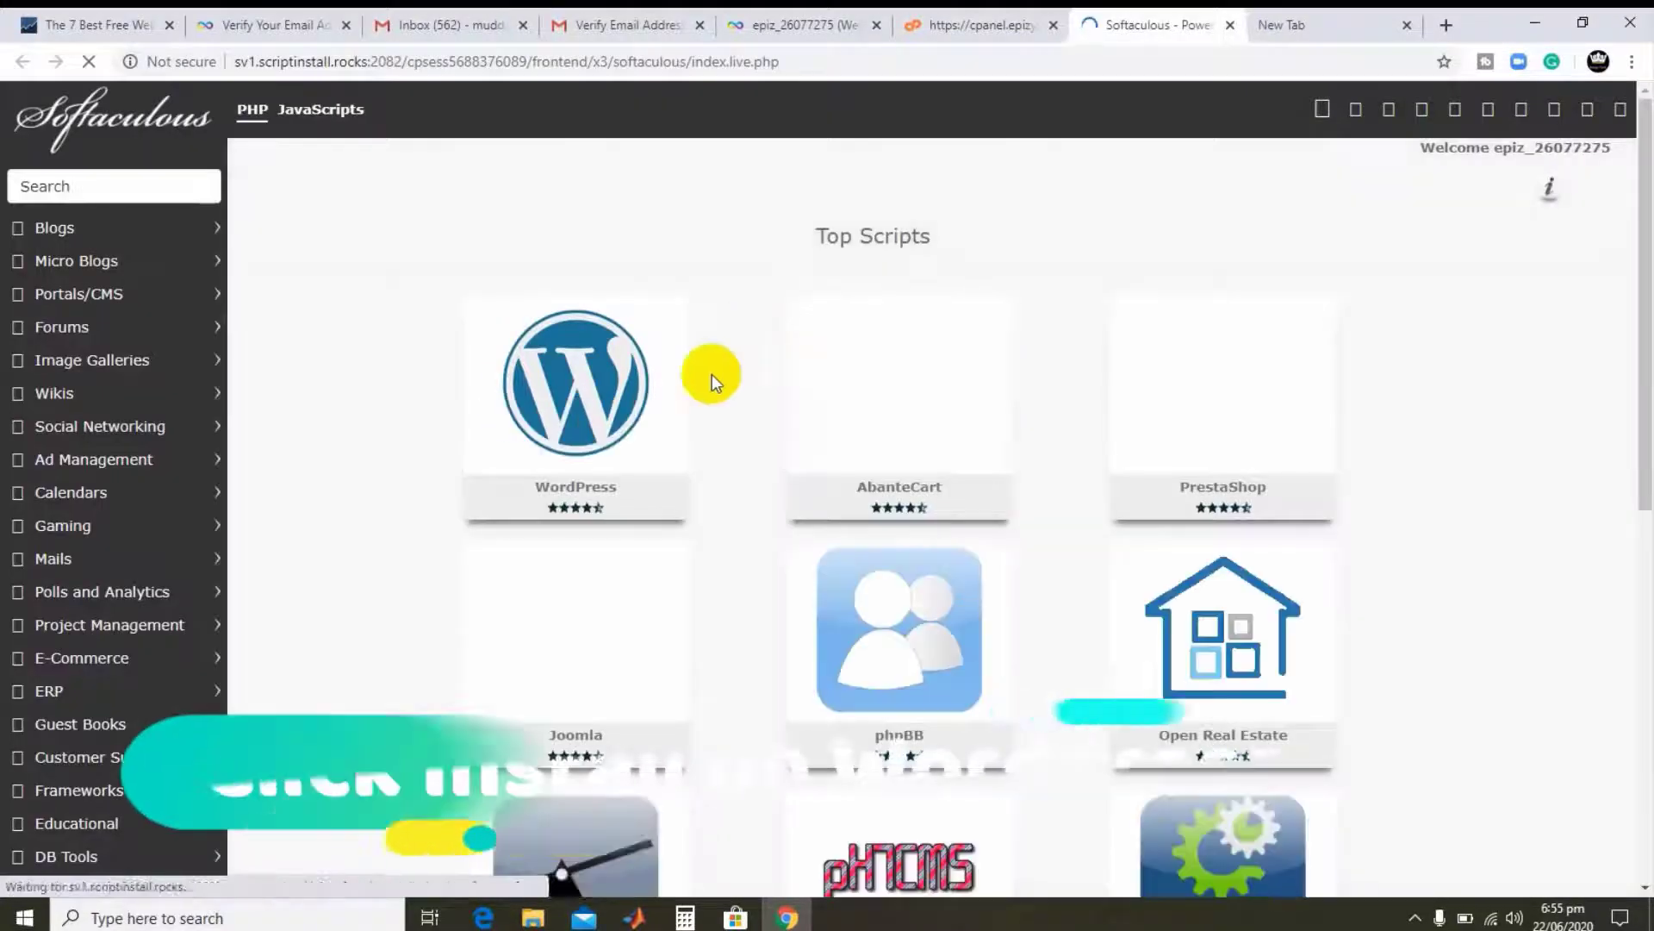
- Start a new installation from the WordPress tile in Softaculous
mouse_move(633, 433)
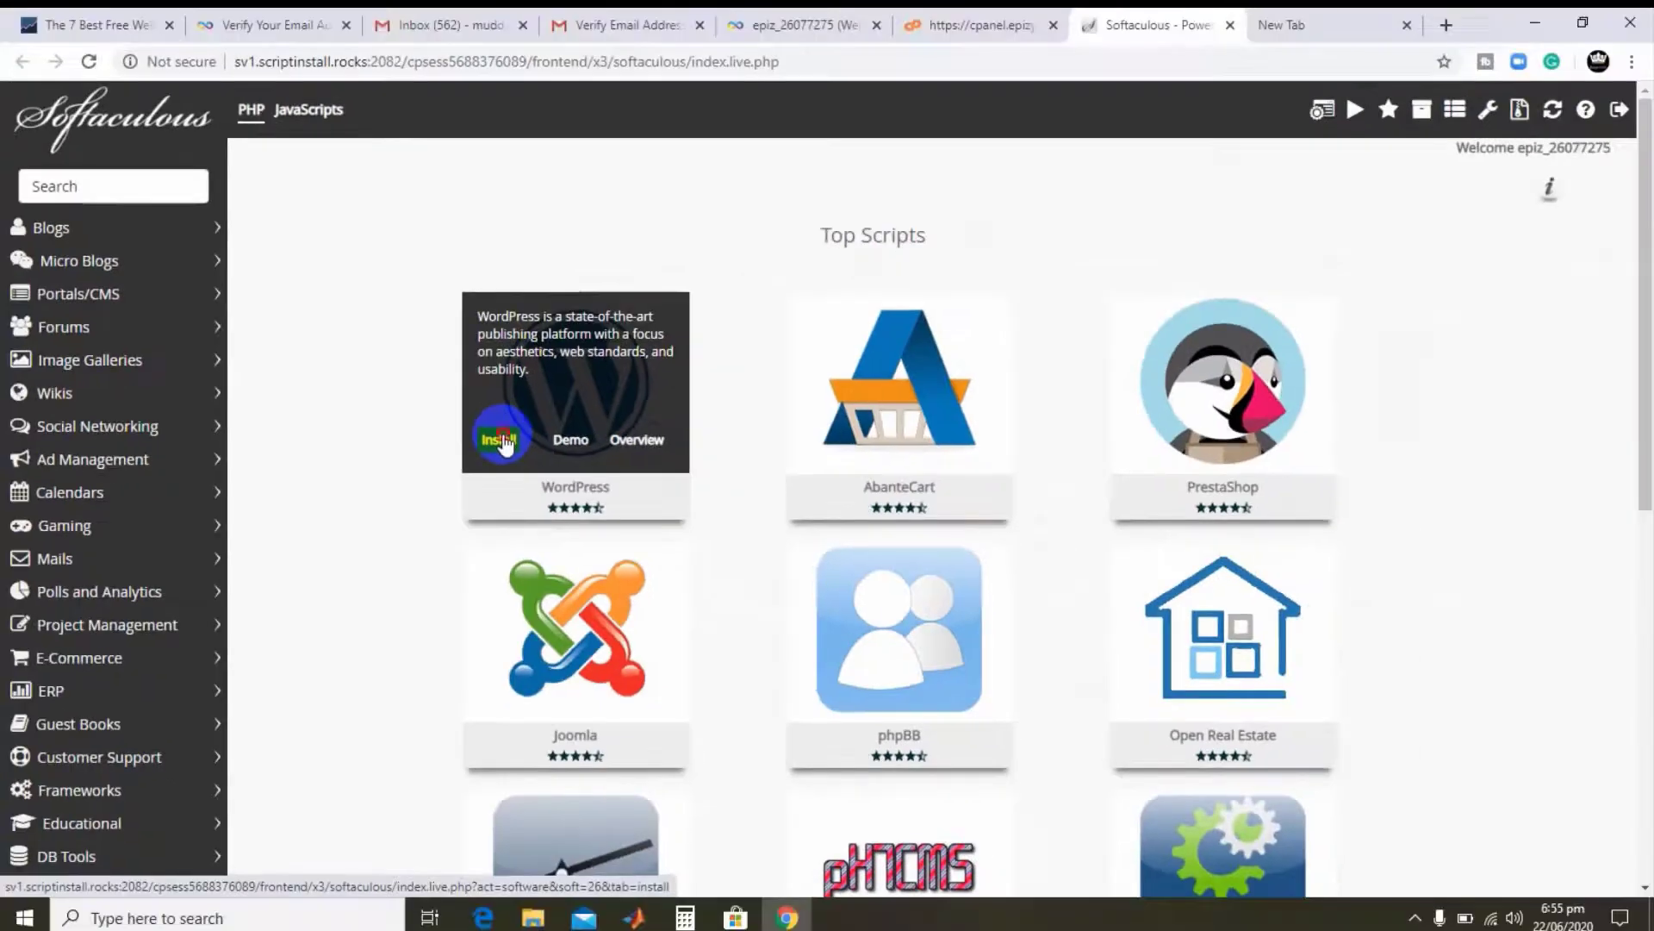
left_click(502, 439)
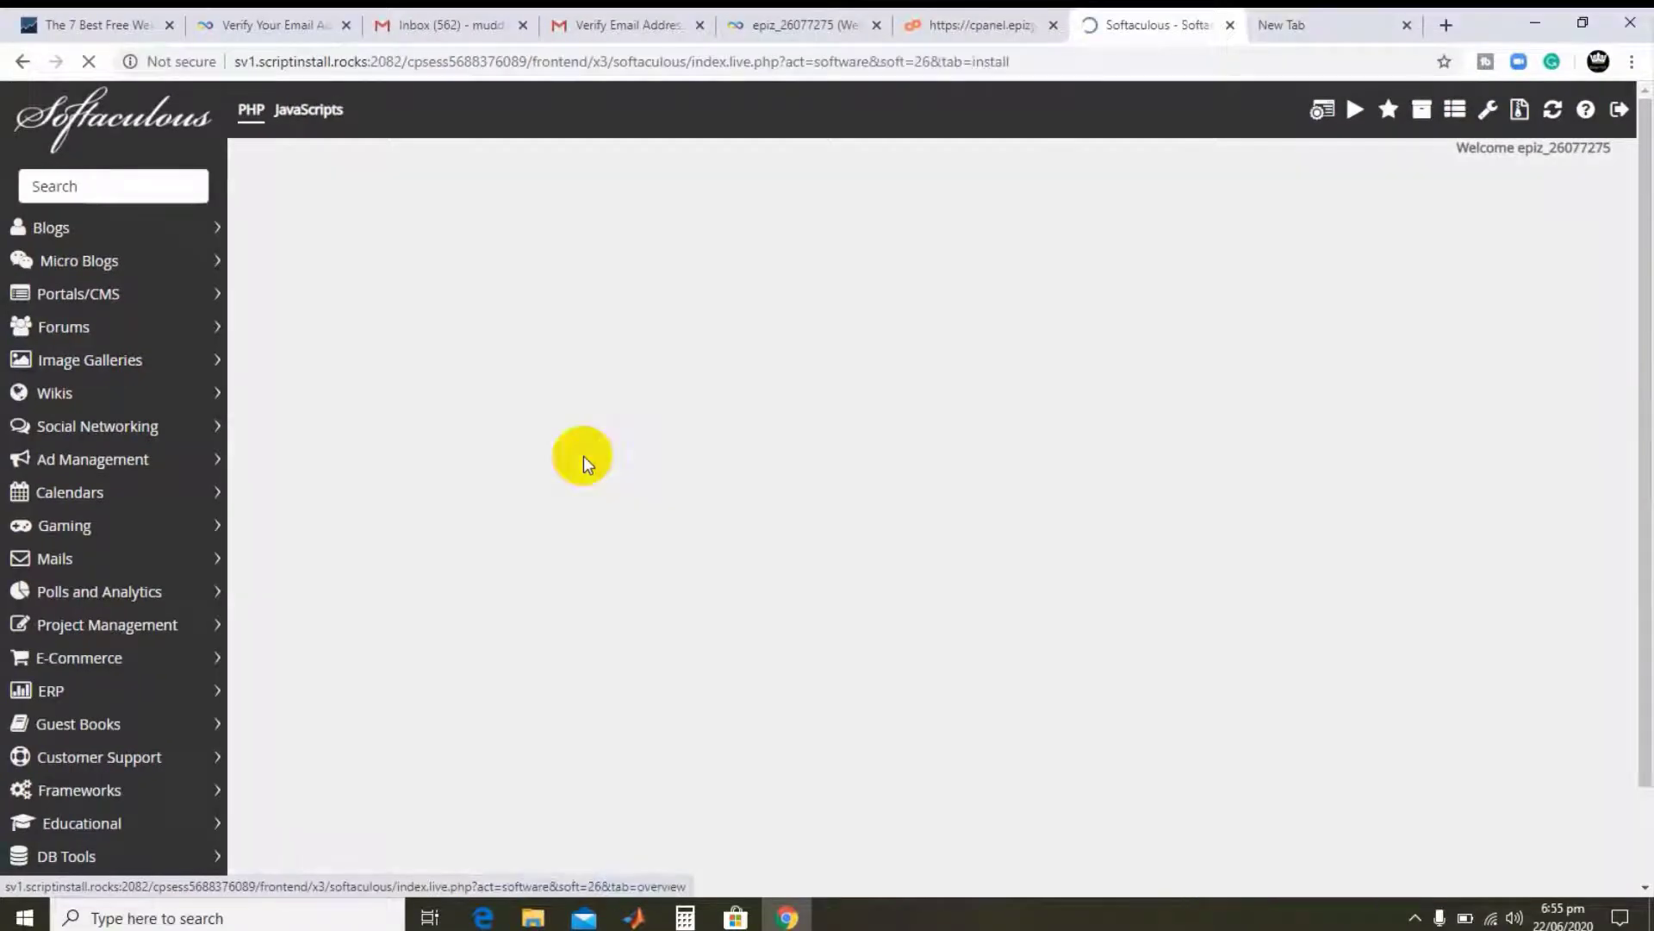
scroll(753, 448, "down", 1)
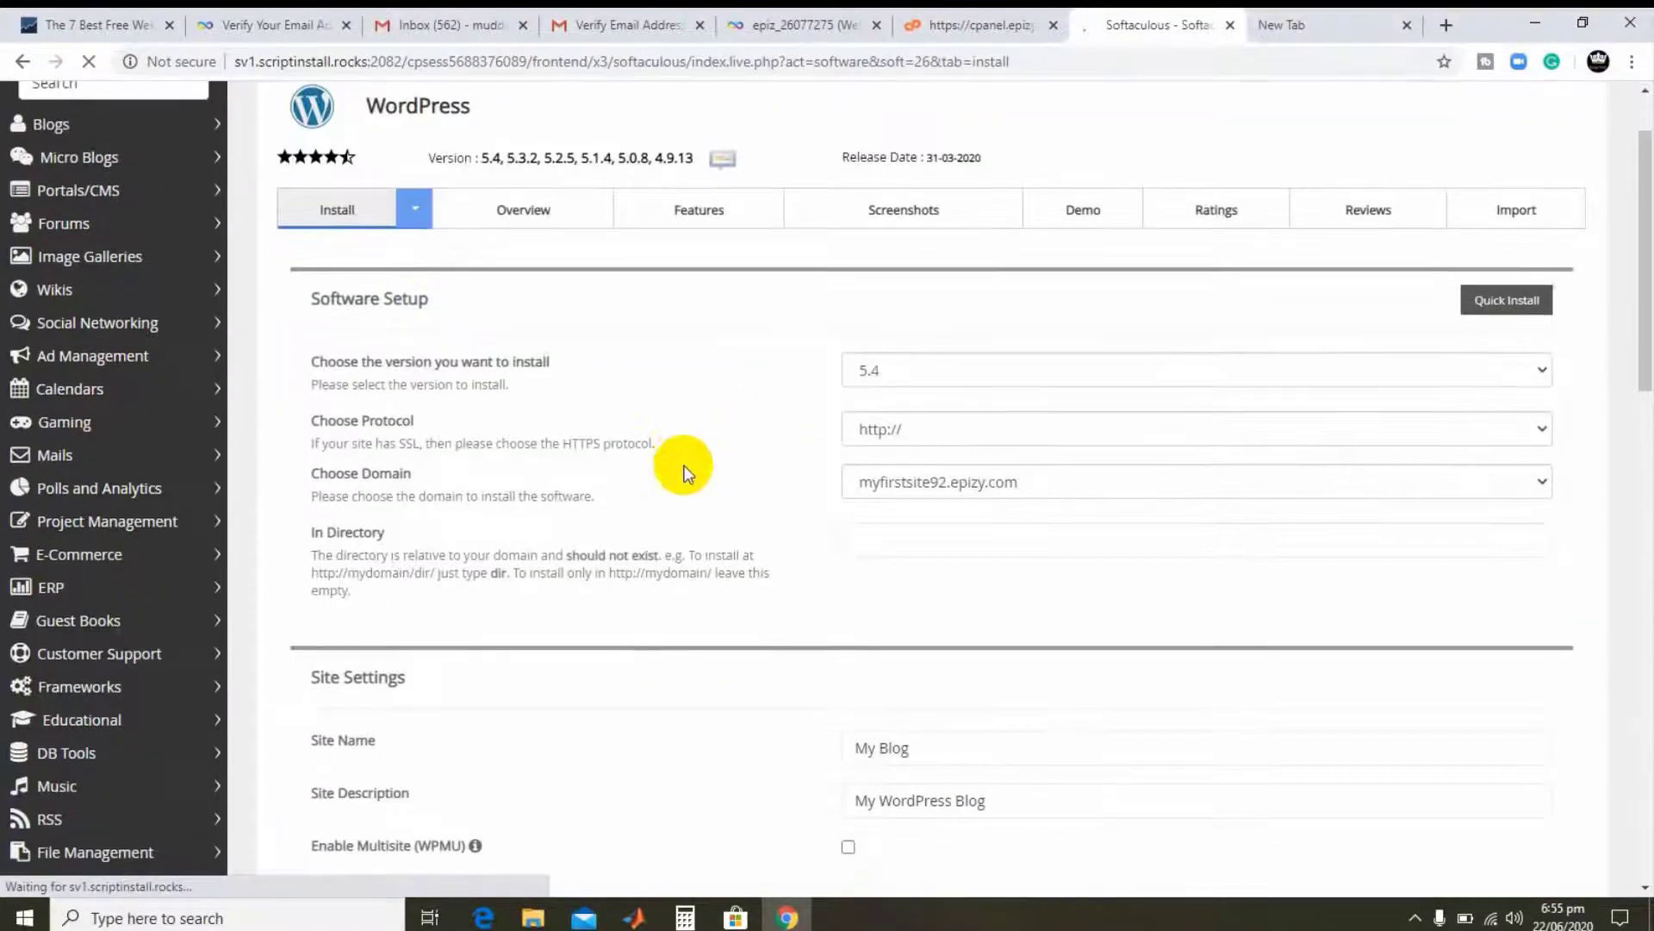
left_click(1007, 427)
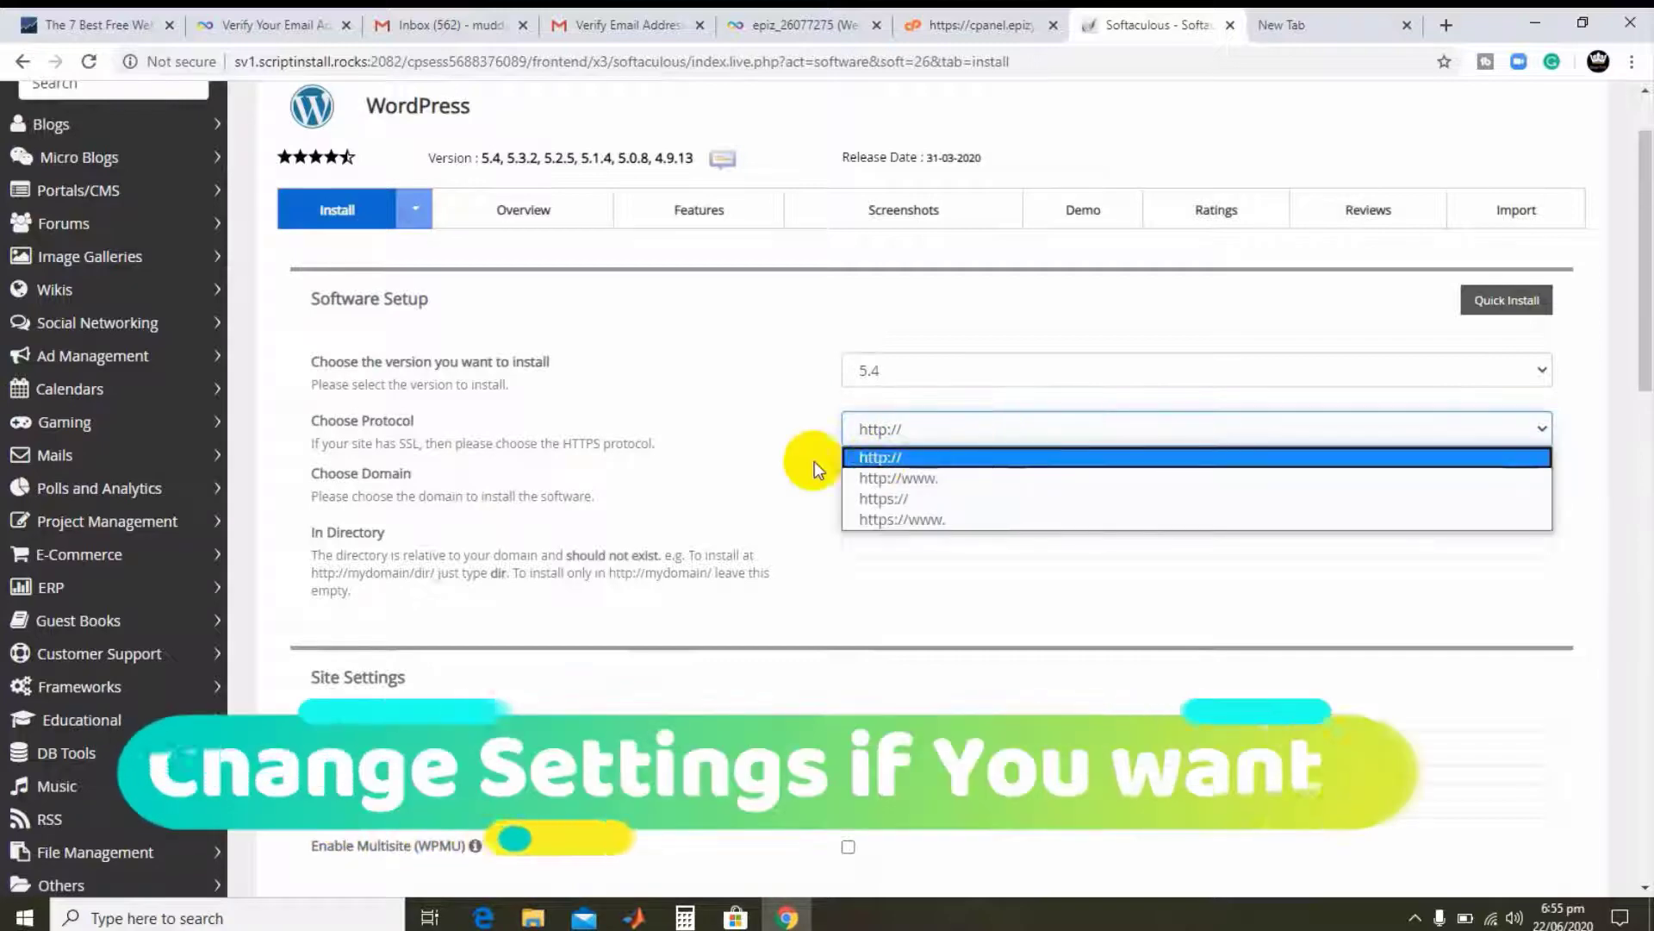
left_click(806, 461)
left_click(950, 426)
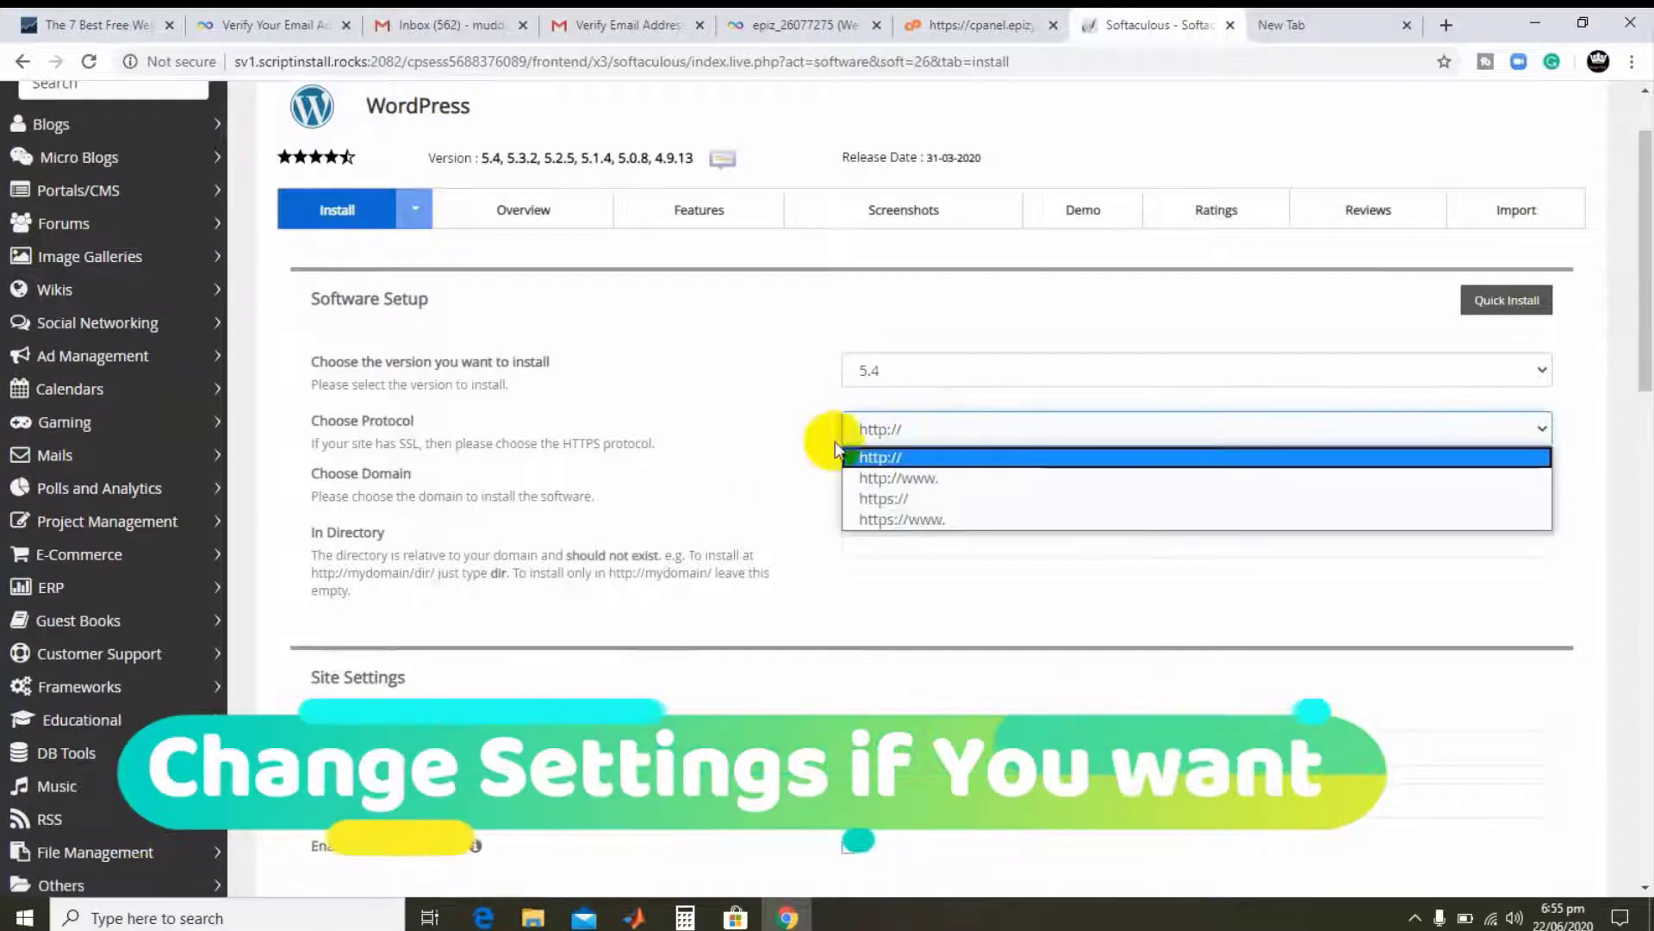
left_click(790, 445)
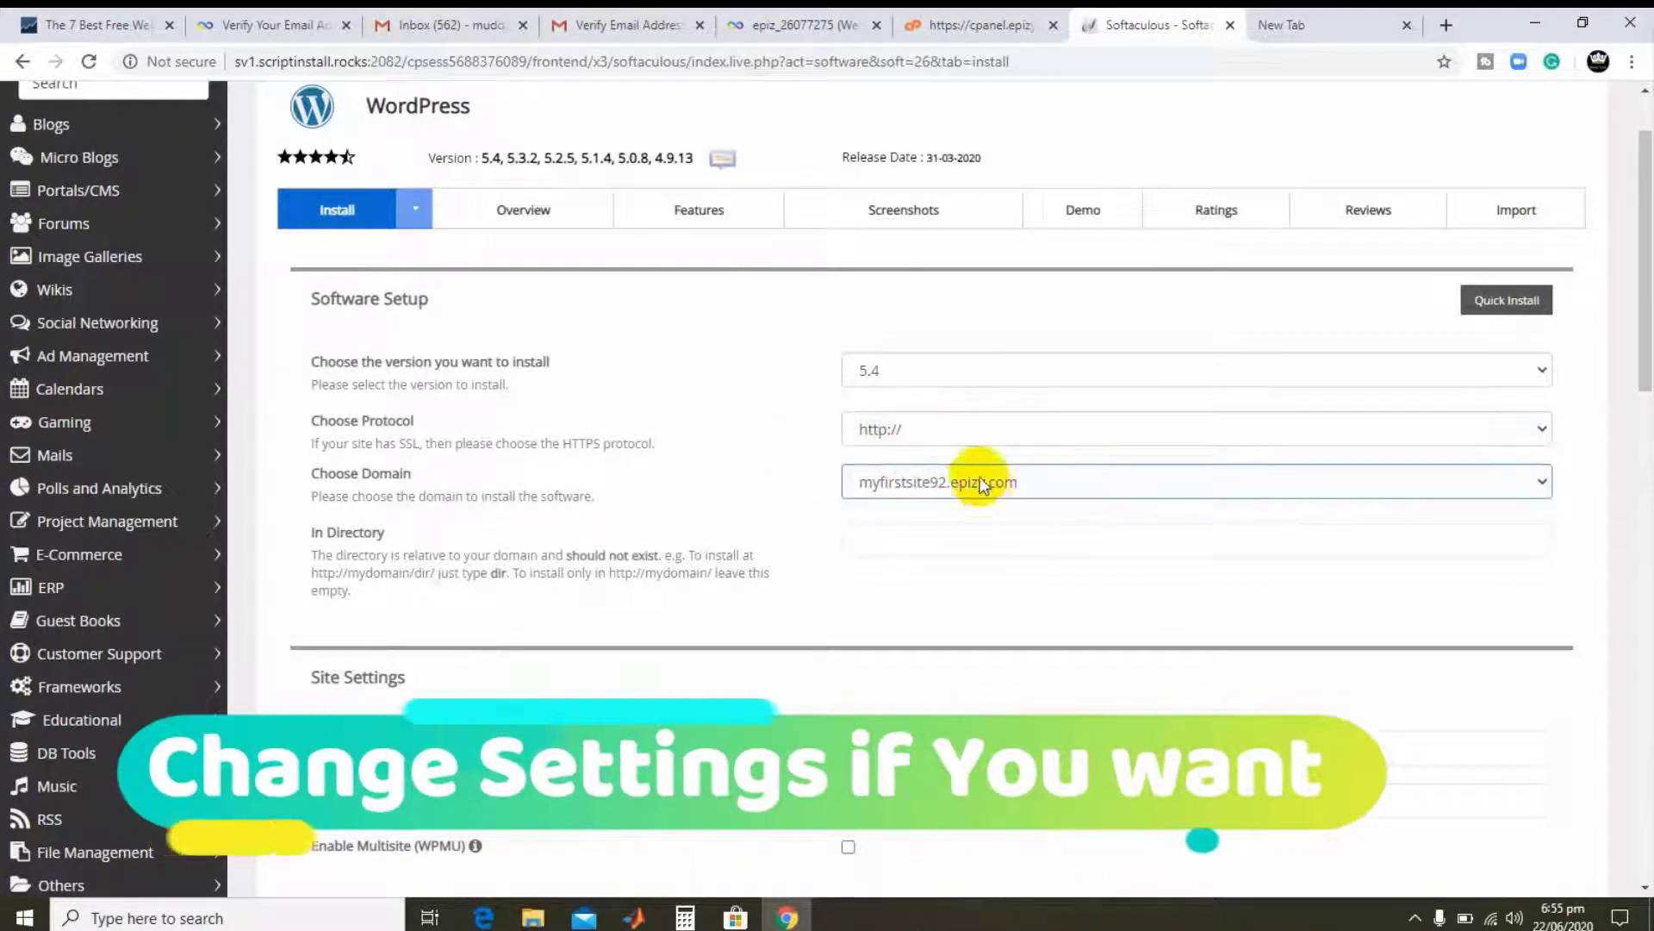
left_click(912, 533)
left_click(1032, 484)
left_click(1031, 491)
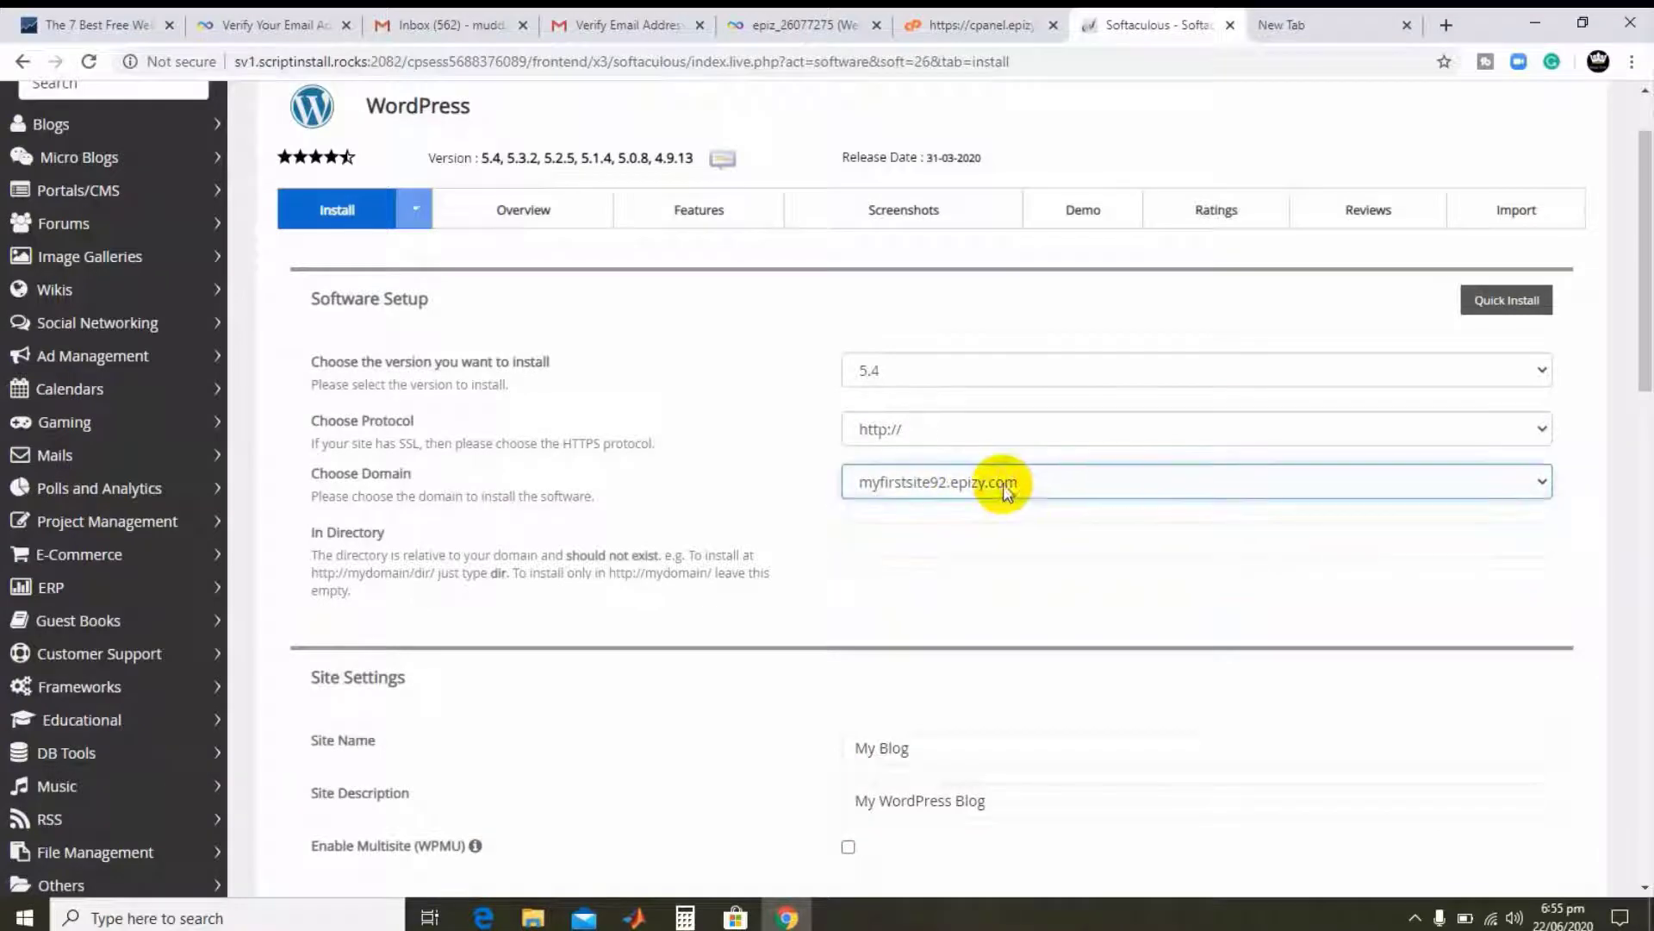
left_click(897, 428)
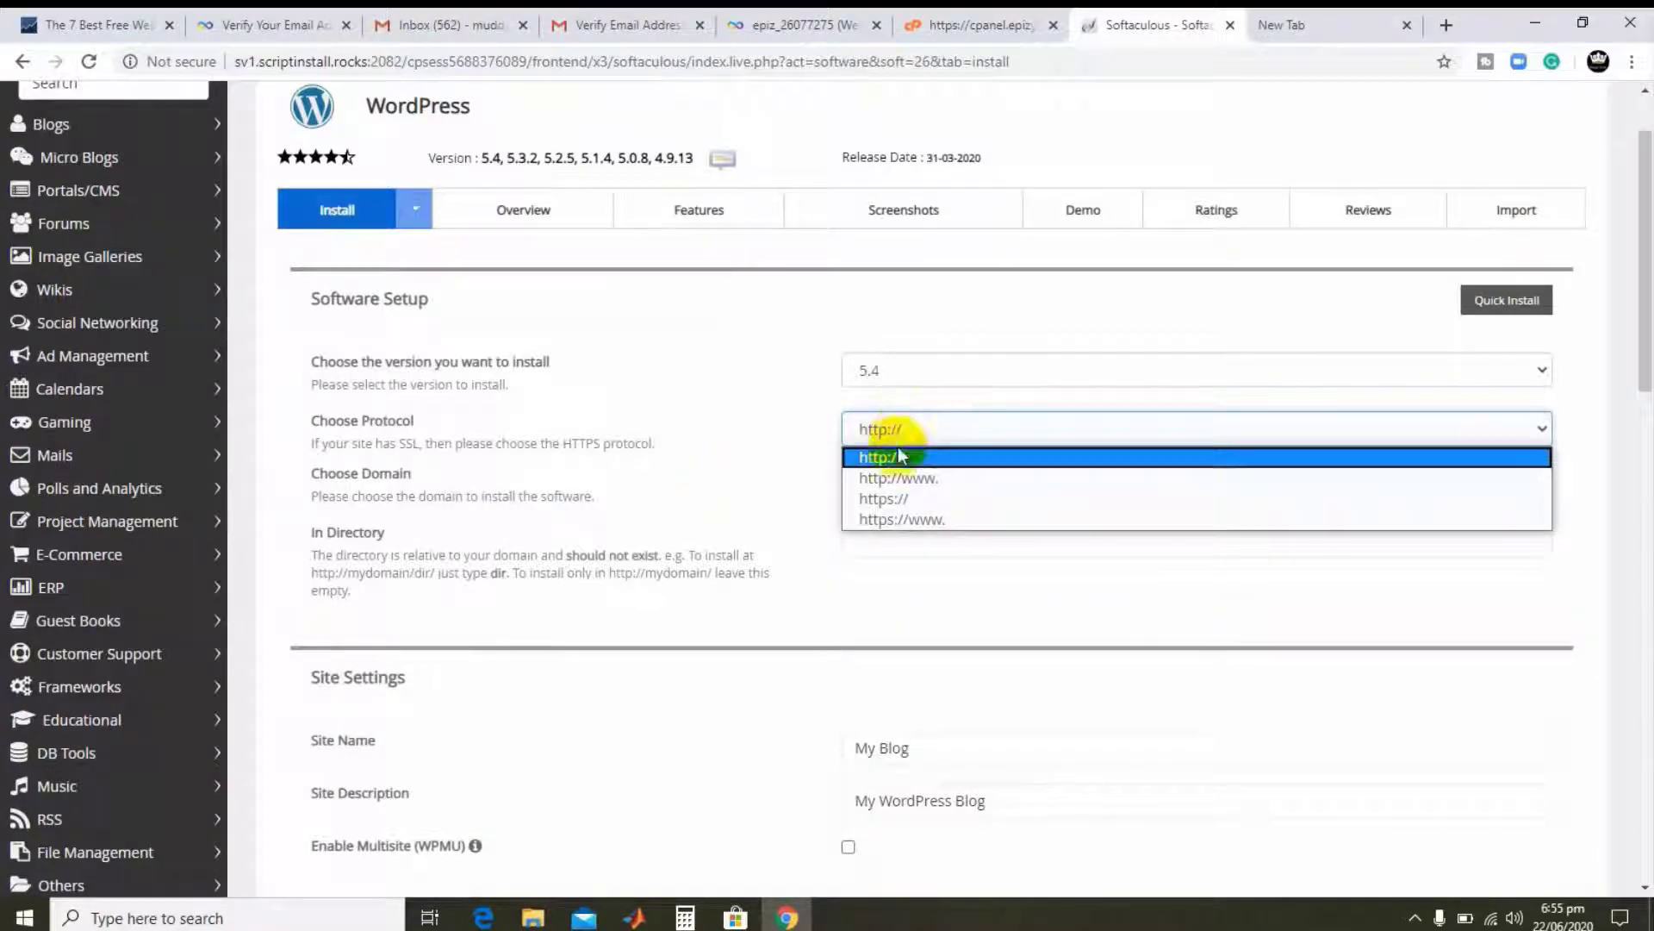
left_click(800, 479)
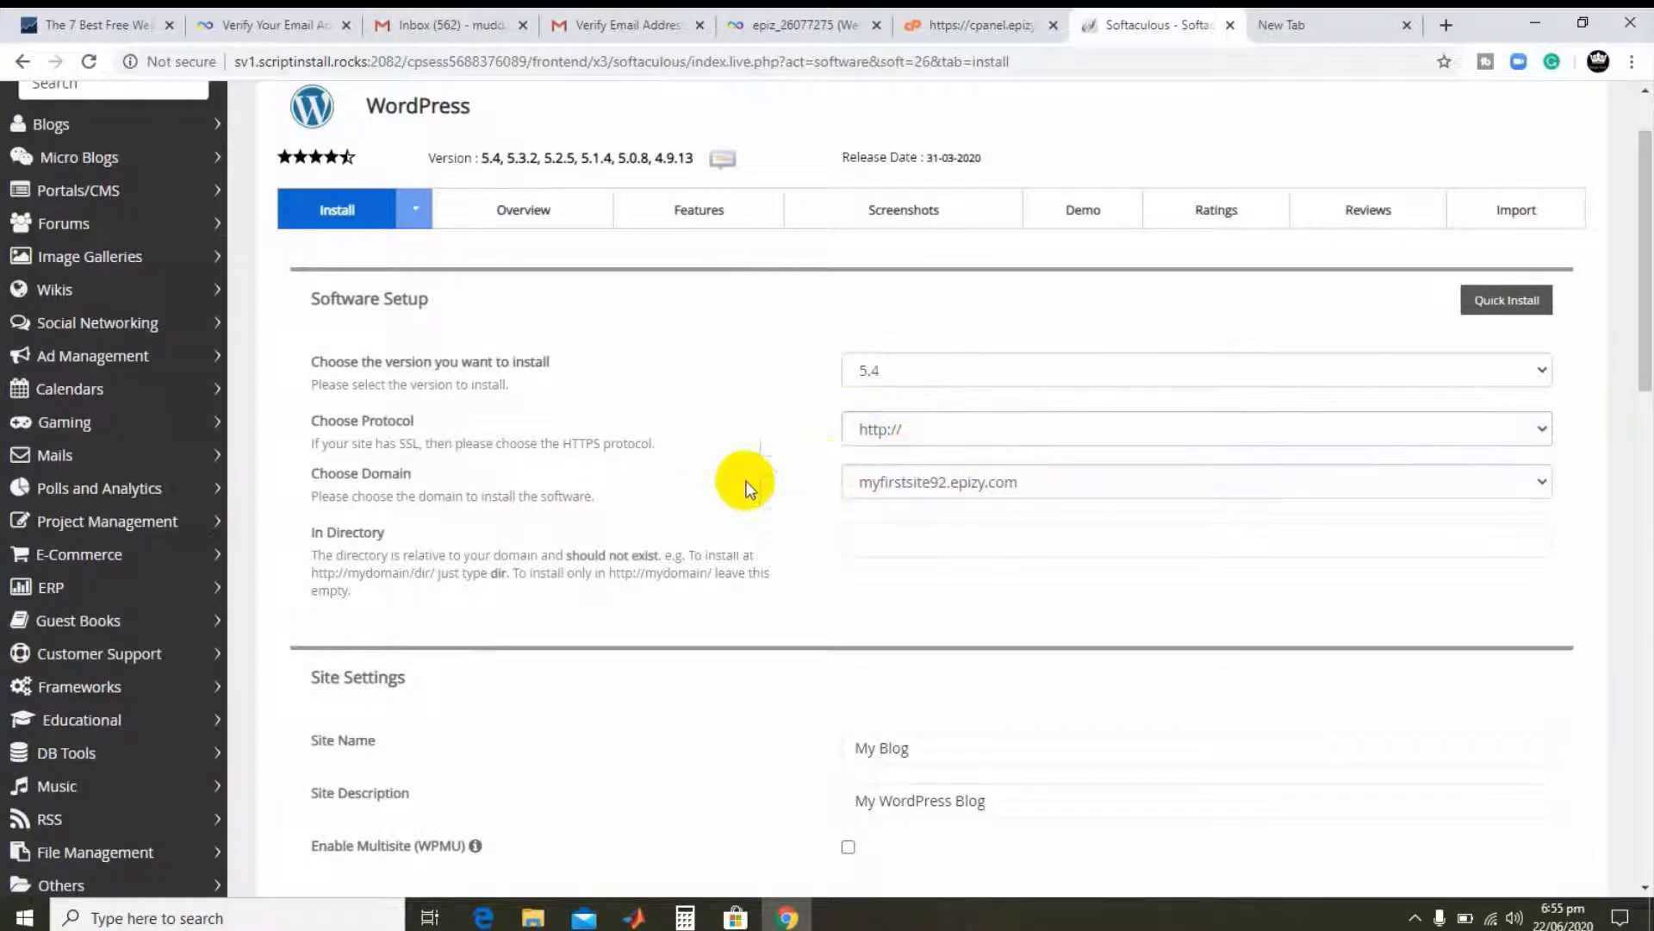
scroll(819, 519, "down", 1)
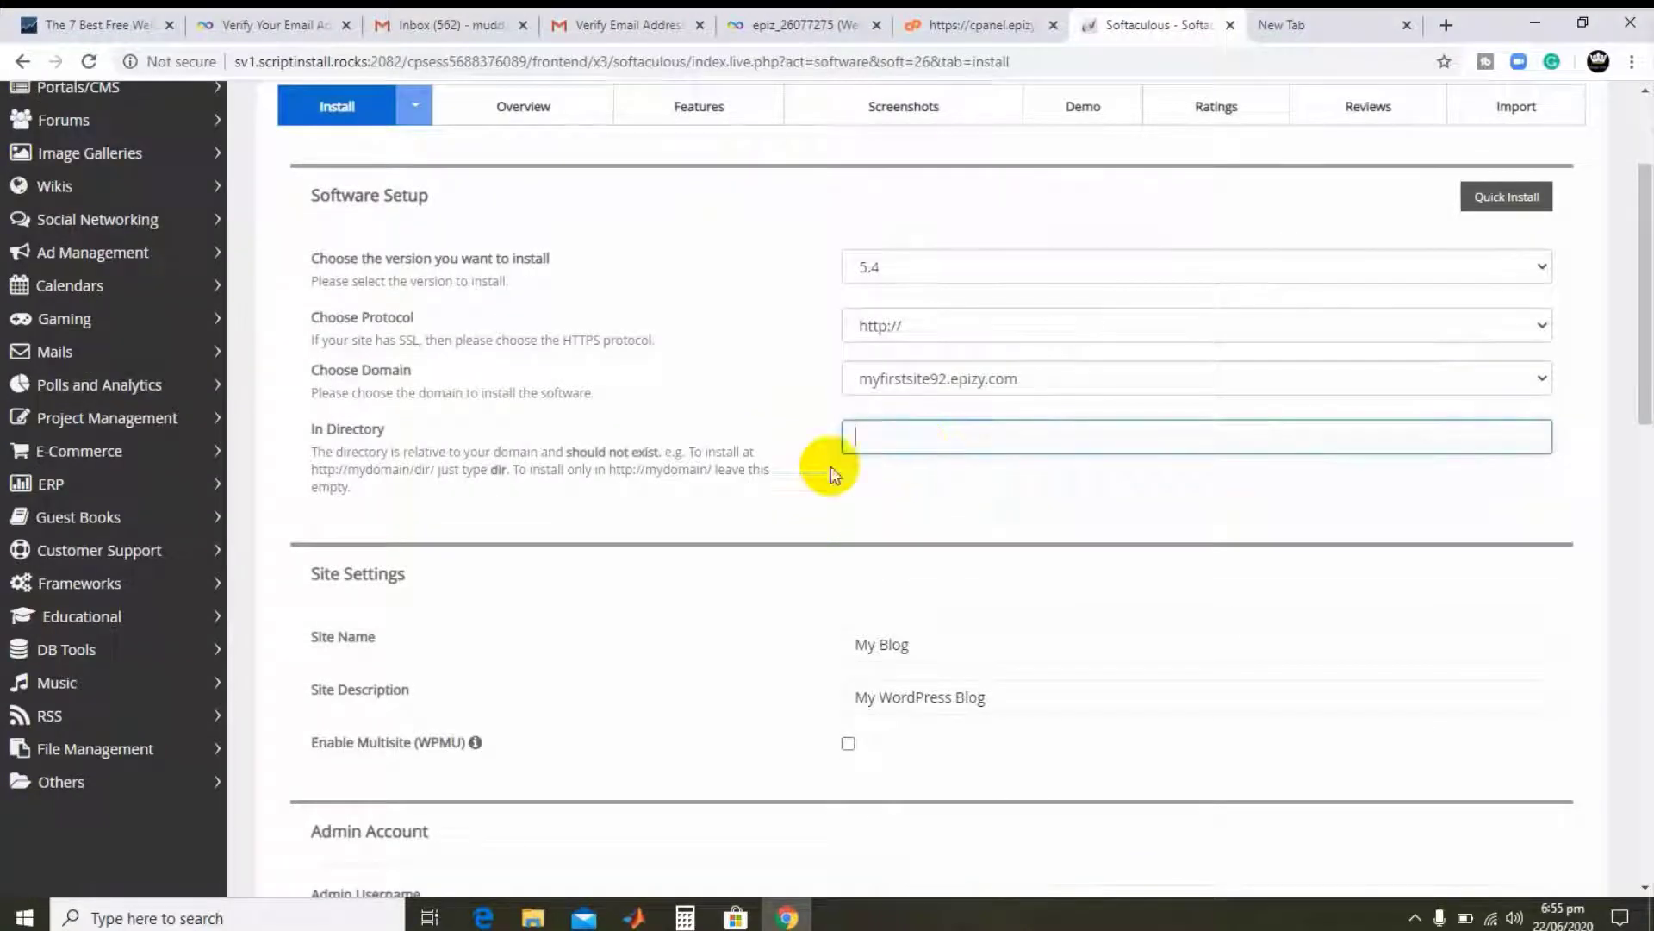
- Replace the default admin password with a custom one rated Good (47/100)
scroll(748, 464, "down", 3)
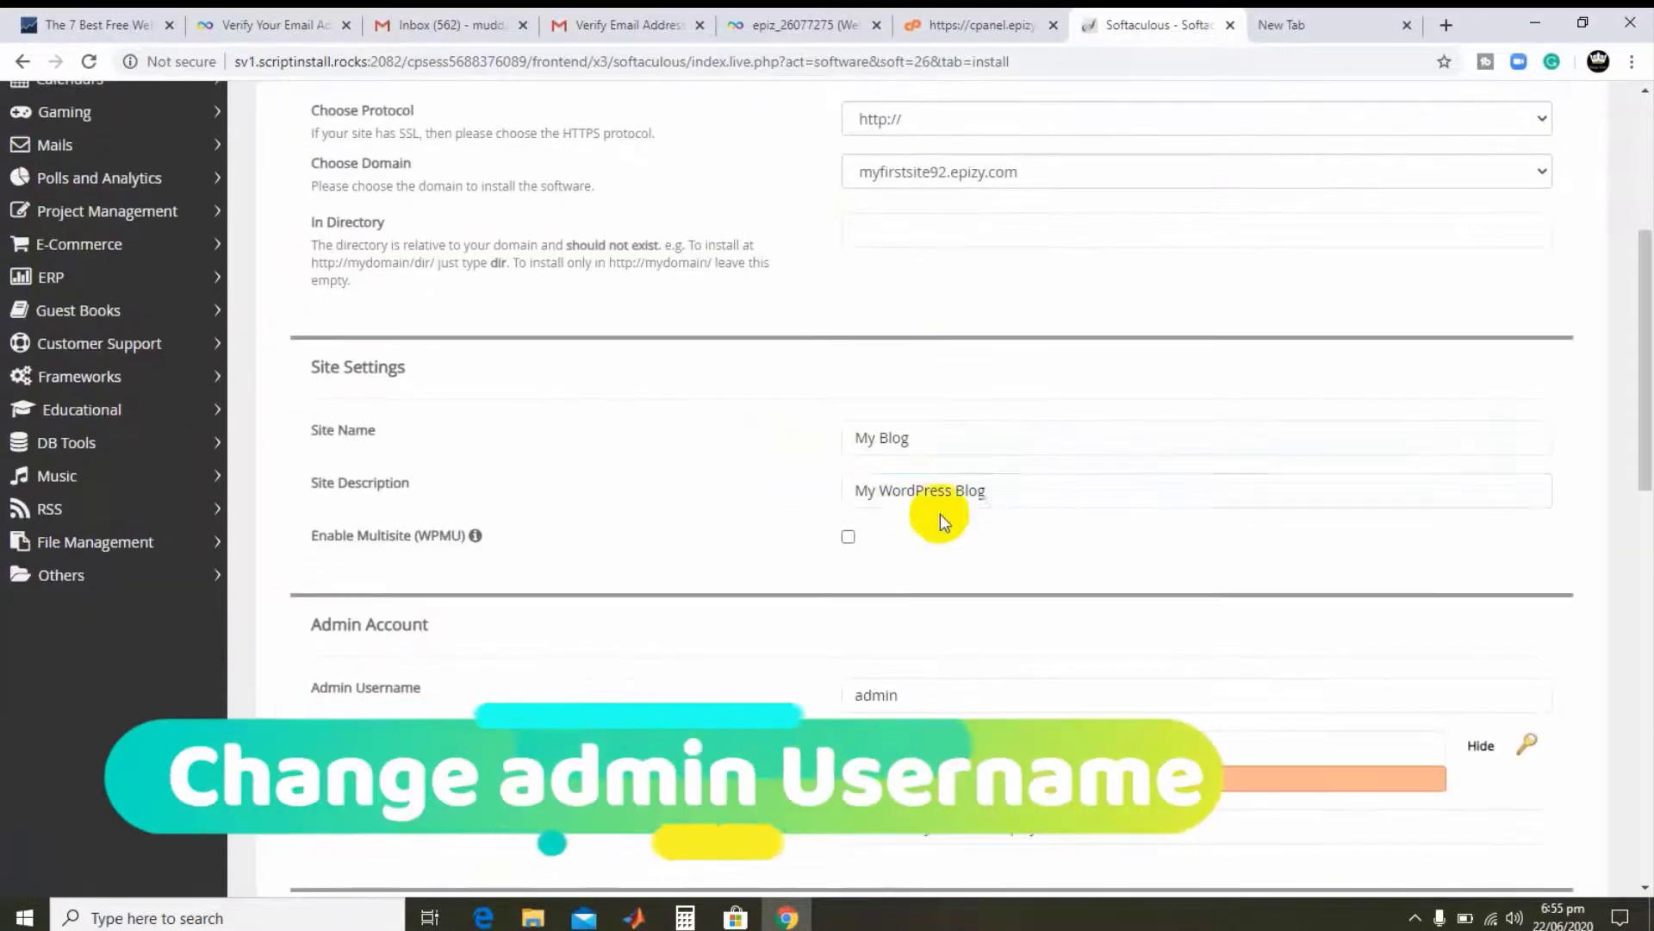
scroll(861, 517, "down", 1)
double_click(1032, 540)
key("BackSpace")
type("se")
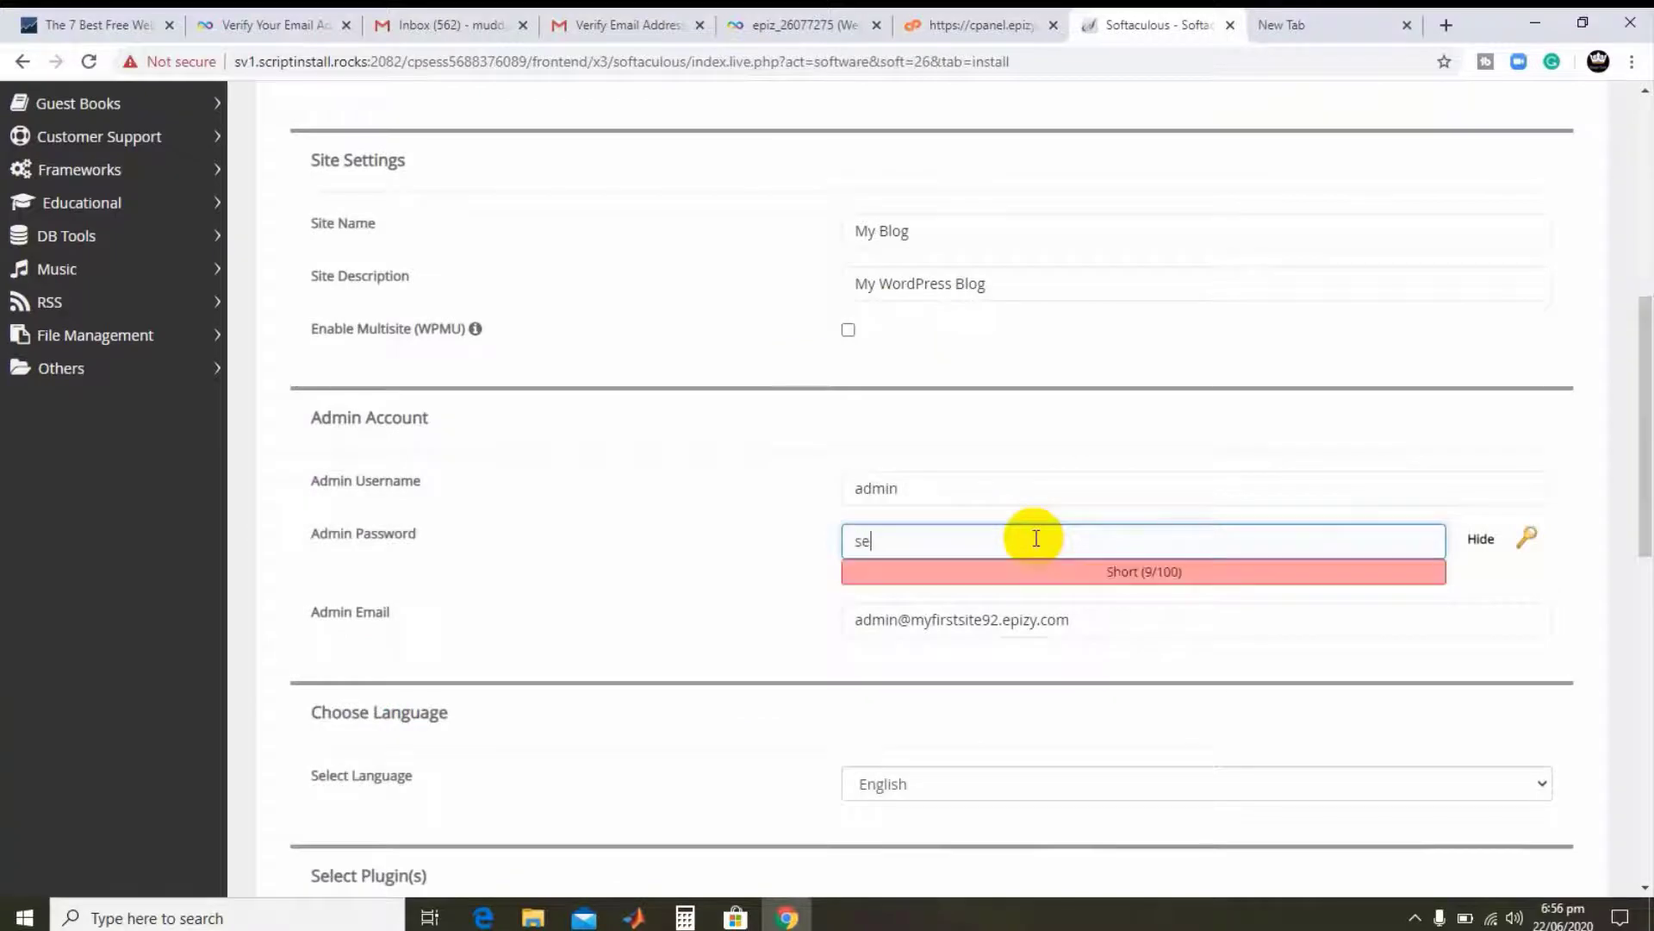
type("tyour")
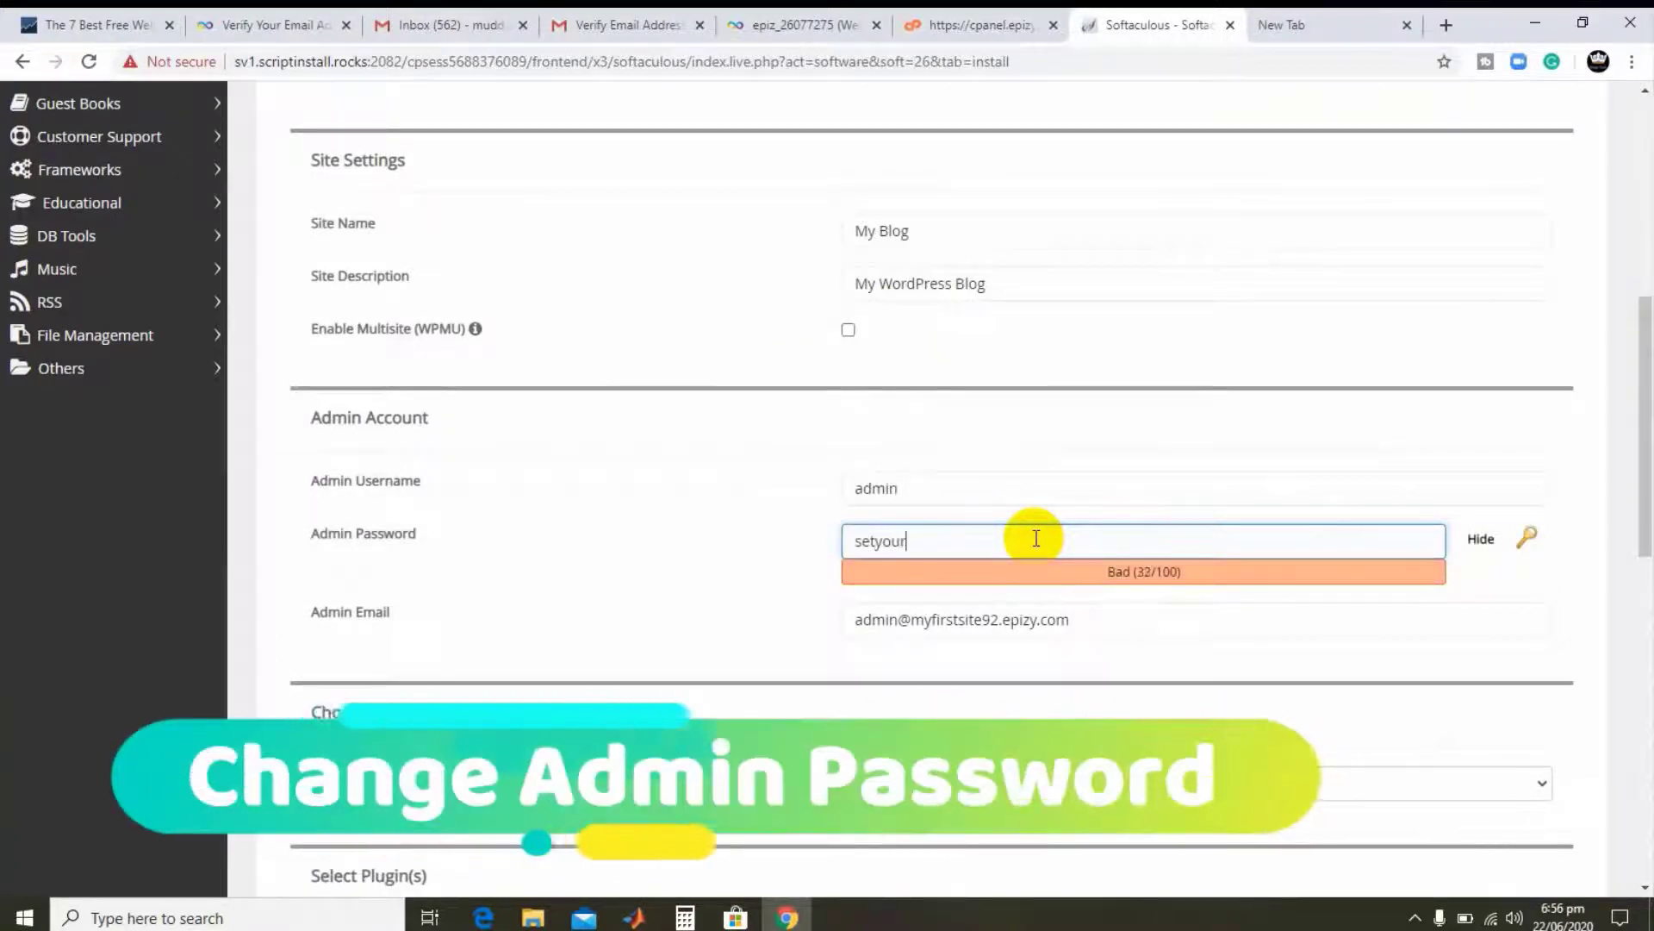
type("ownpasshere and save it somewhere")
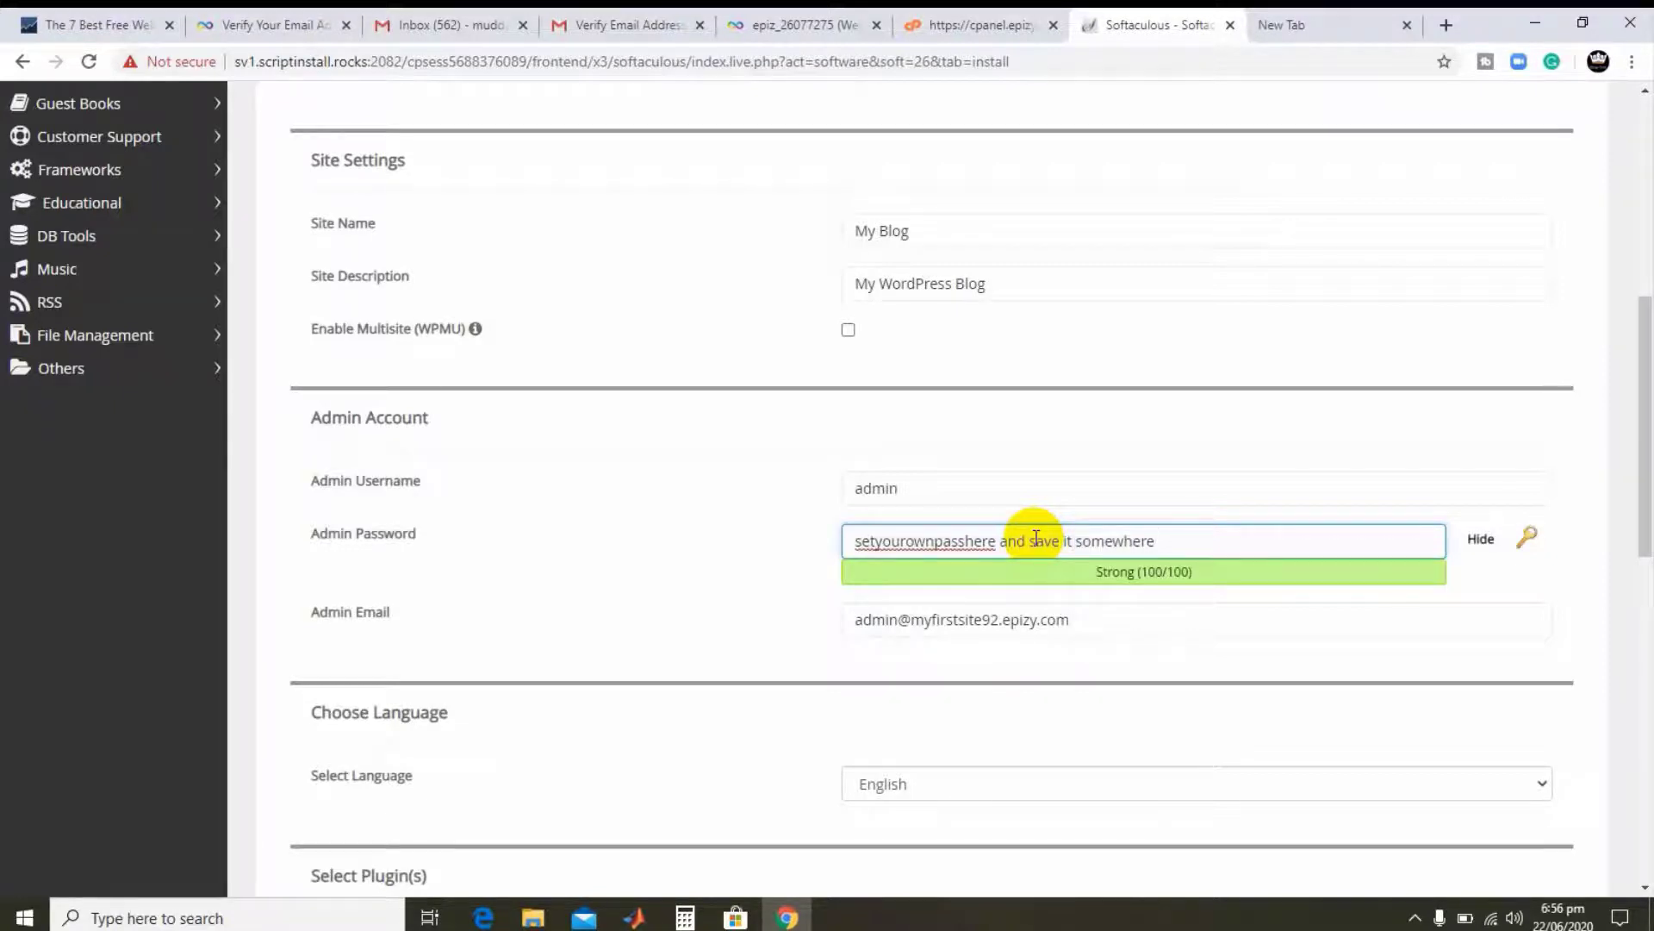
triple_click(1055, 545)
key("BackSpace")
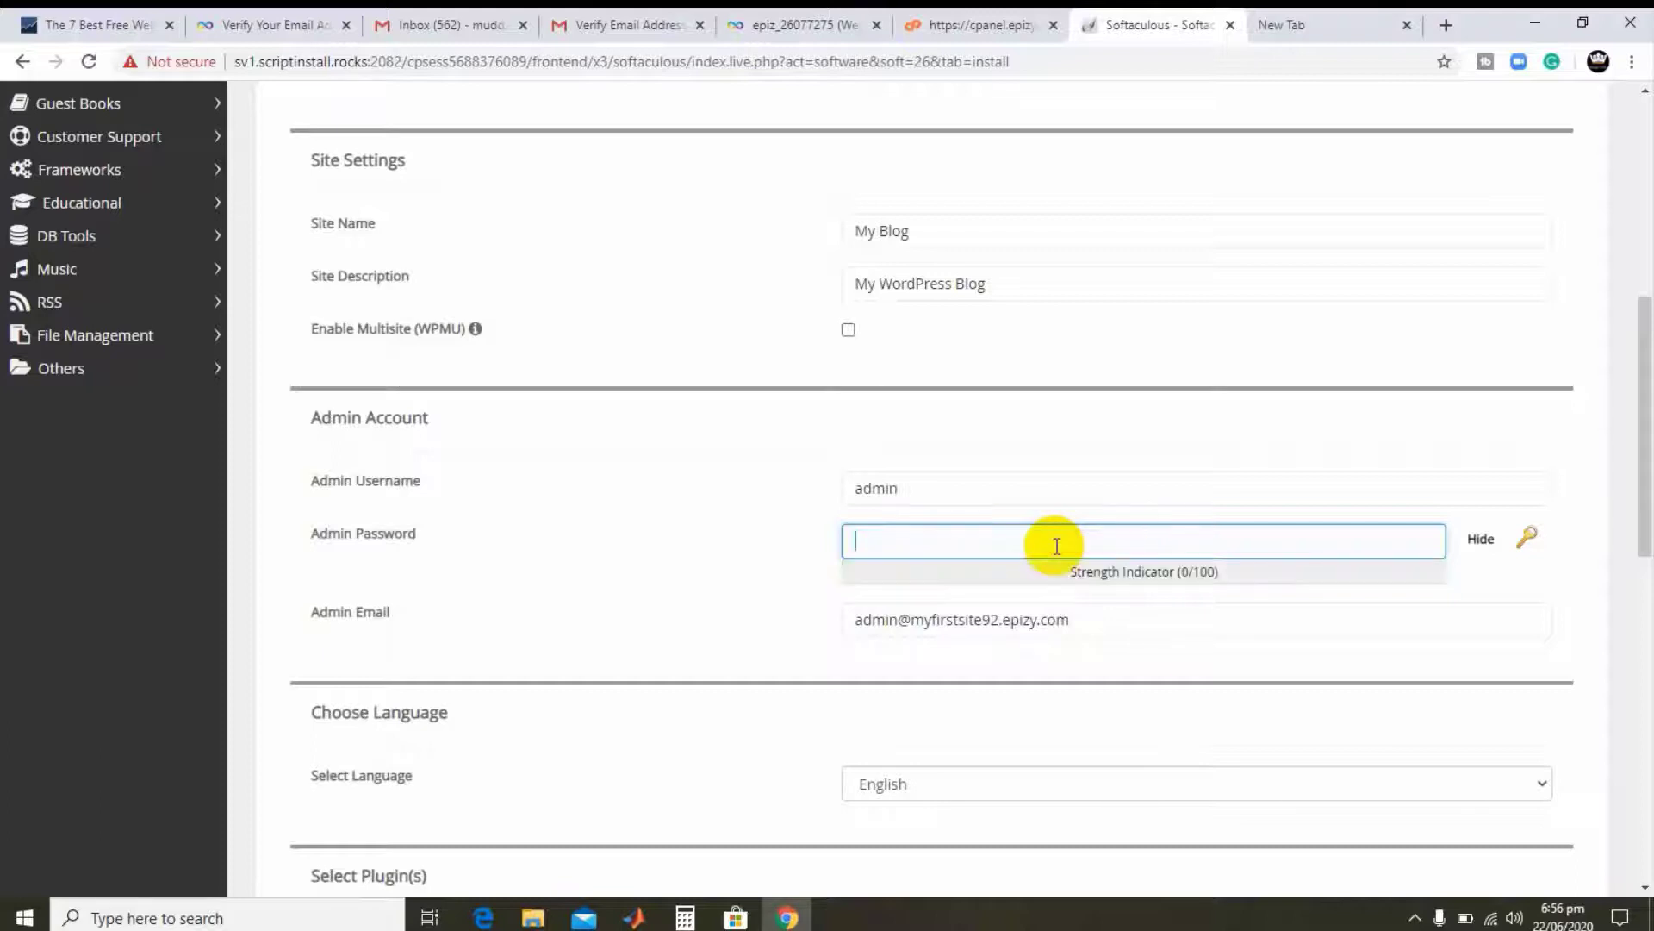
type("a")
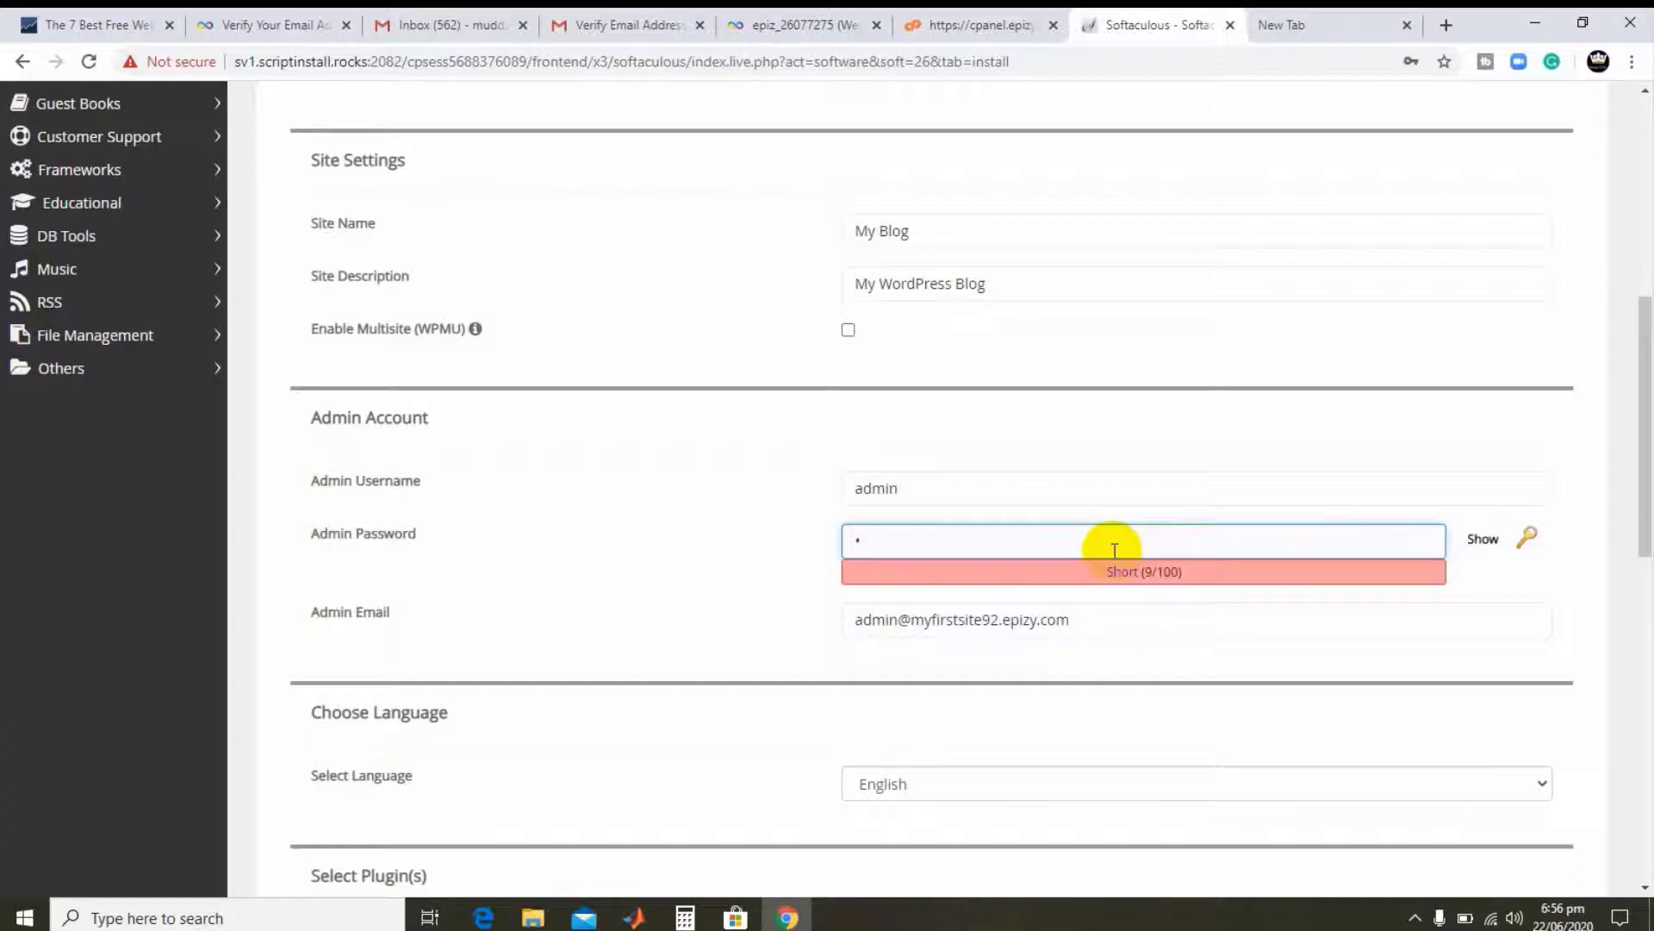
type("dmin123")
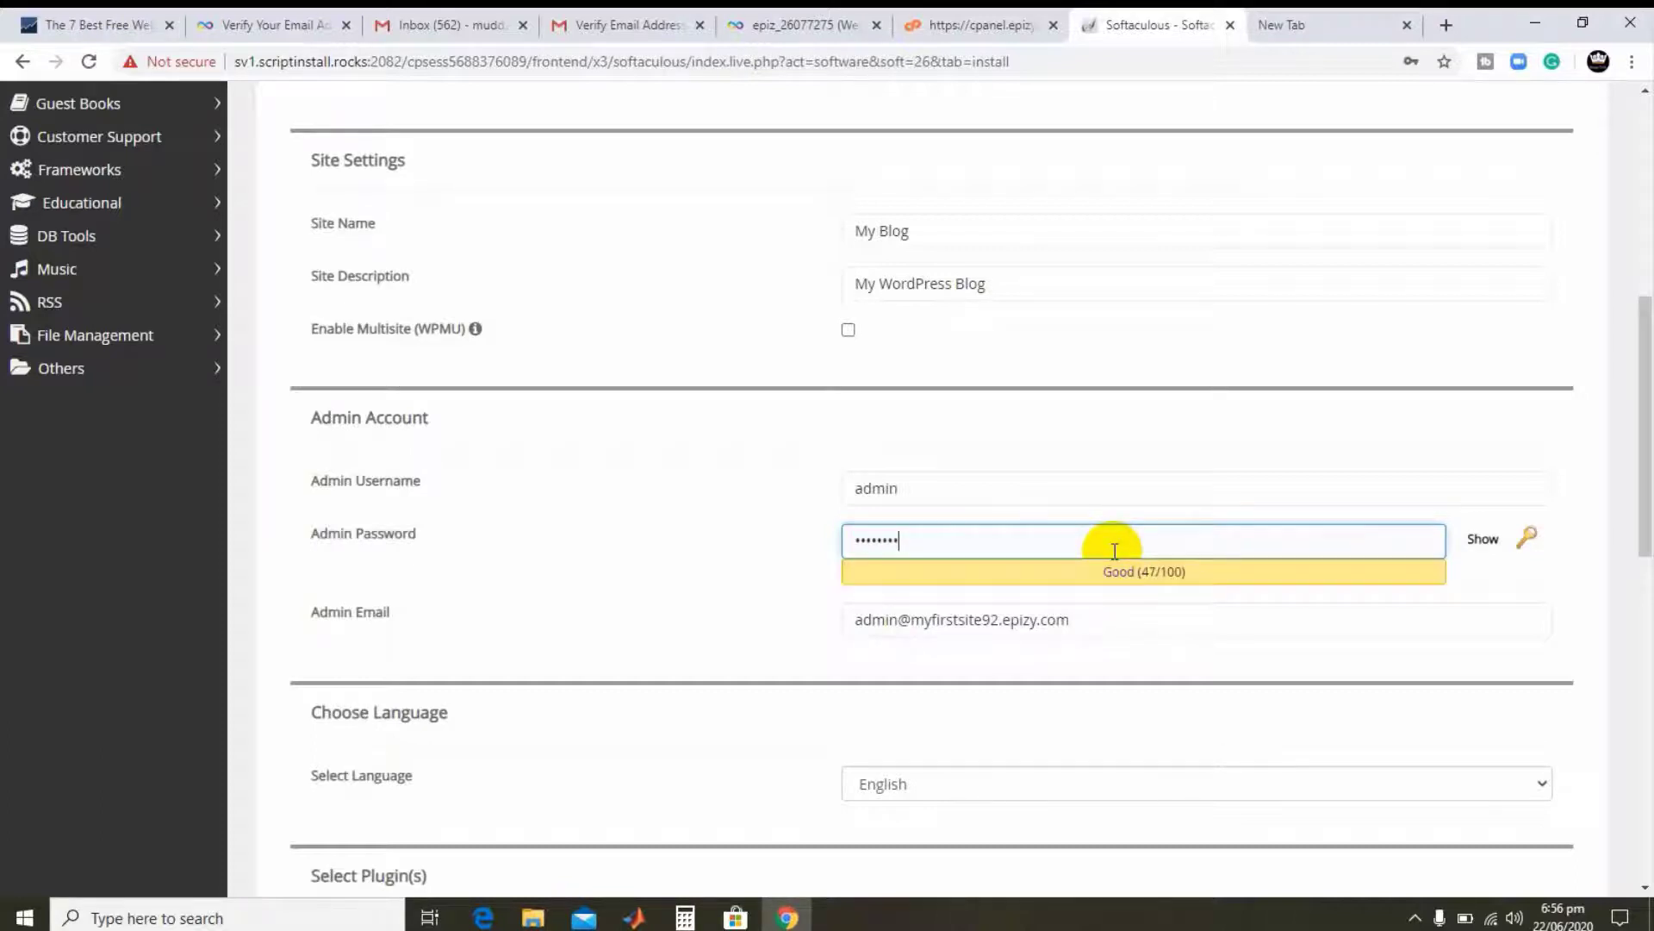
type("!@")
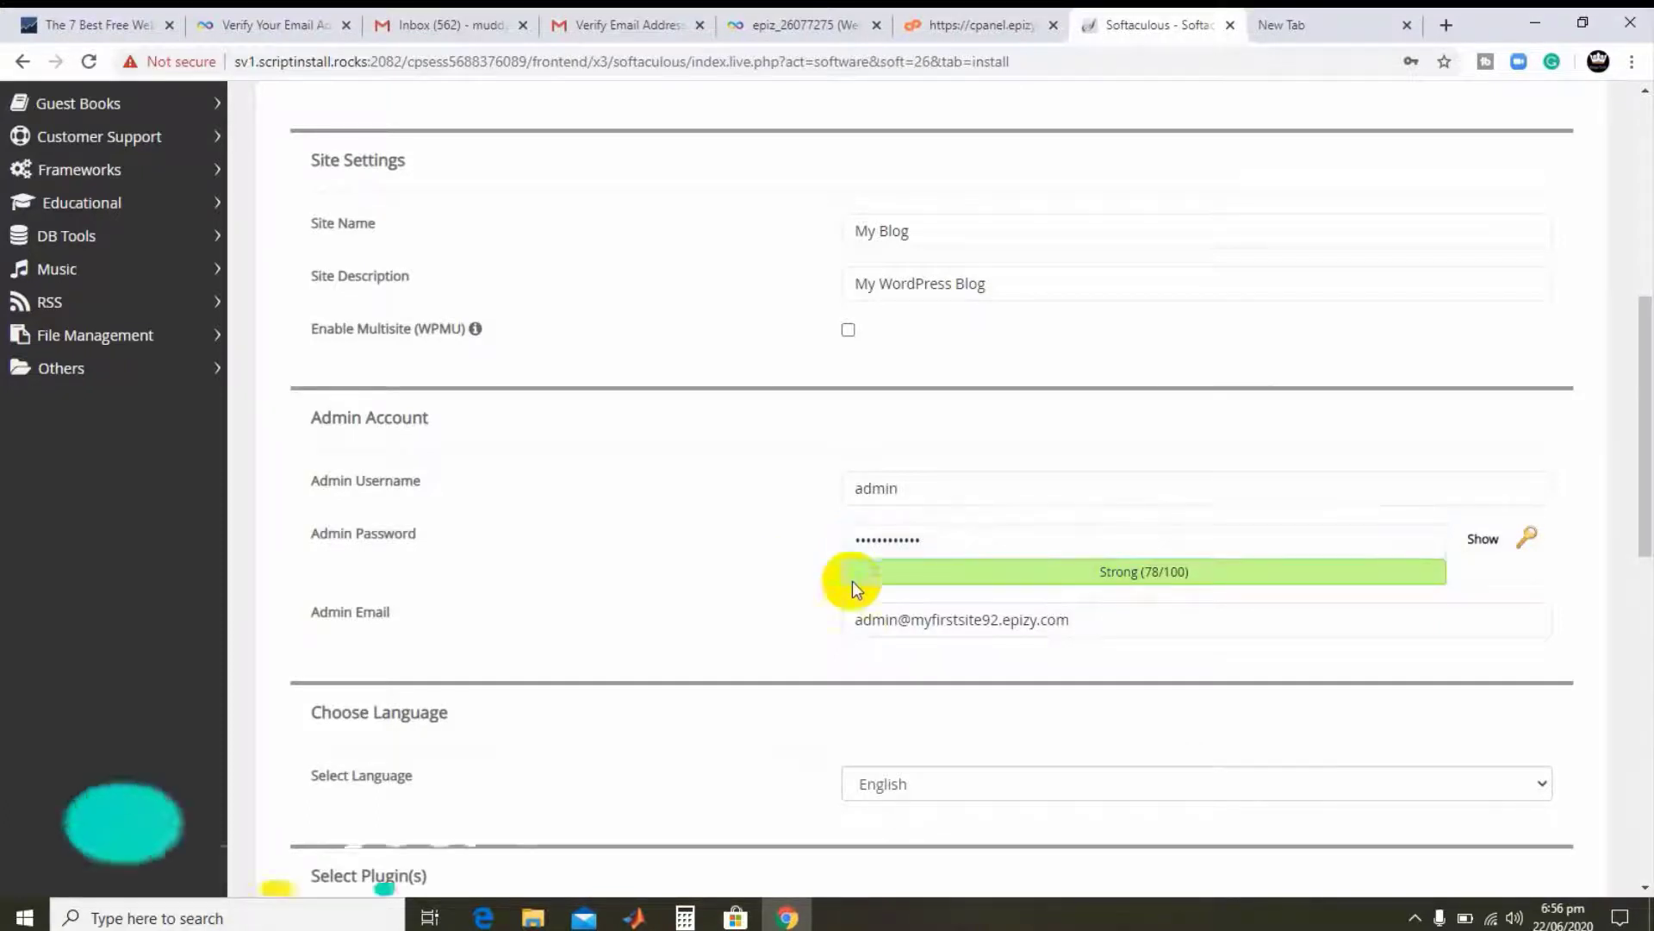
double_click(910, 536)
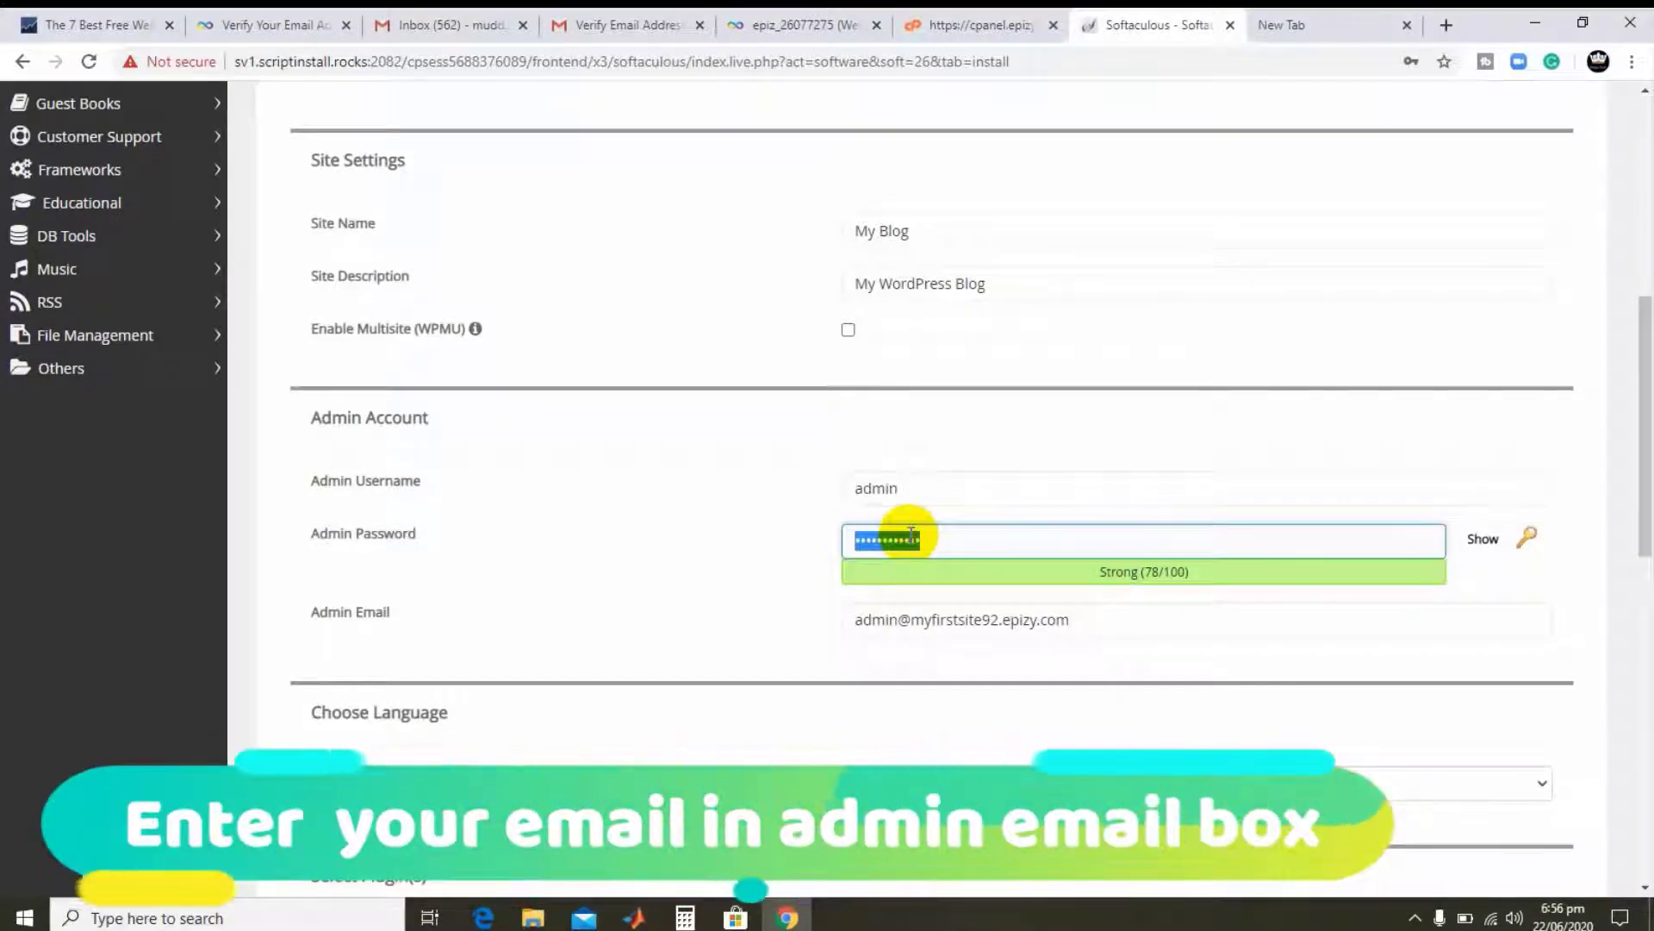
type("••••••••")
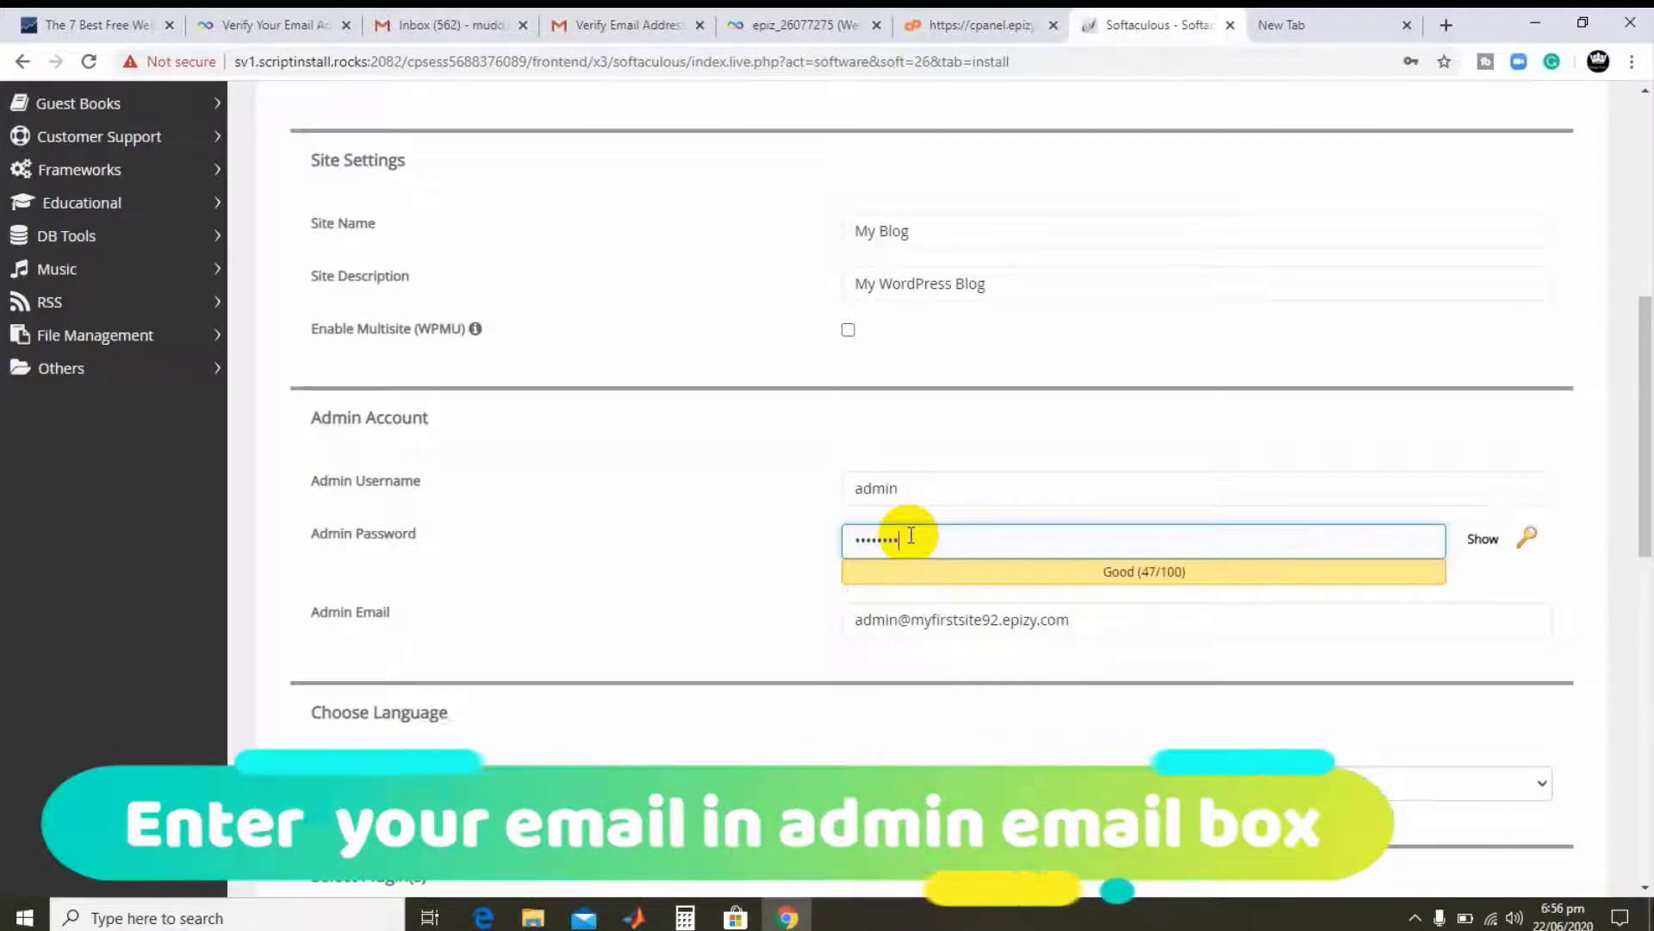
scroll(789, 572, "down", 1)
scroll(789, 572, "down", 1)
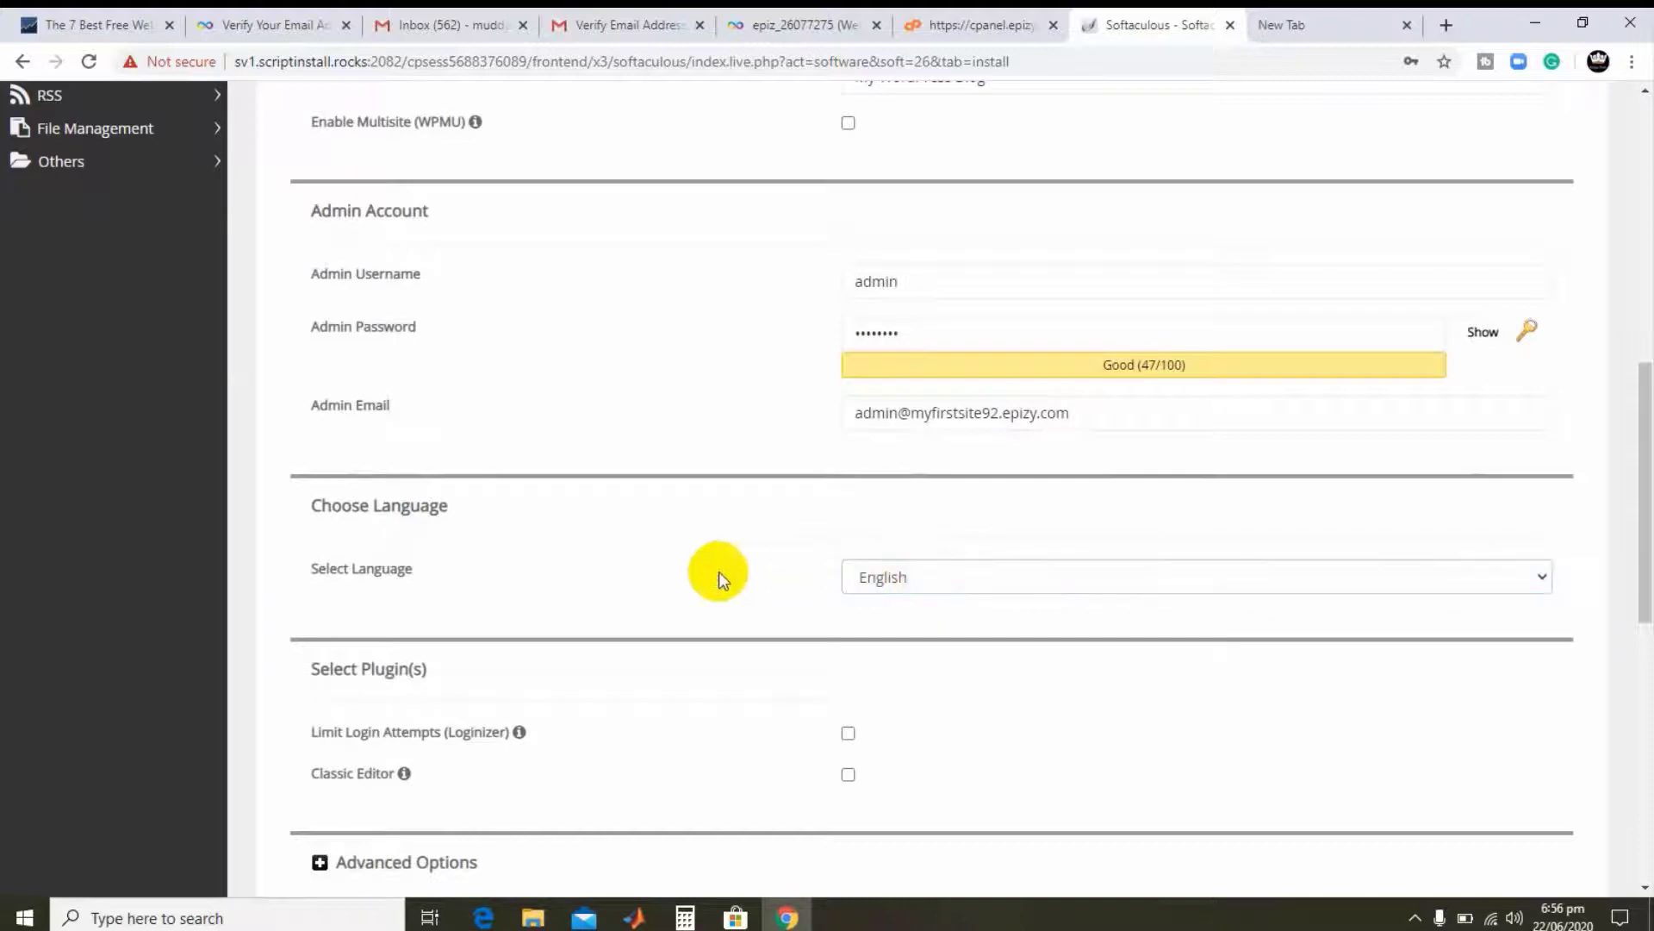
- Tick Limit Login Attempts (Loginizer) and Classic Editor under Select Plugin(s)
scroll(696, 592, "down", 2)
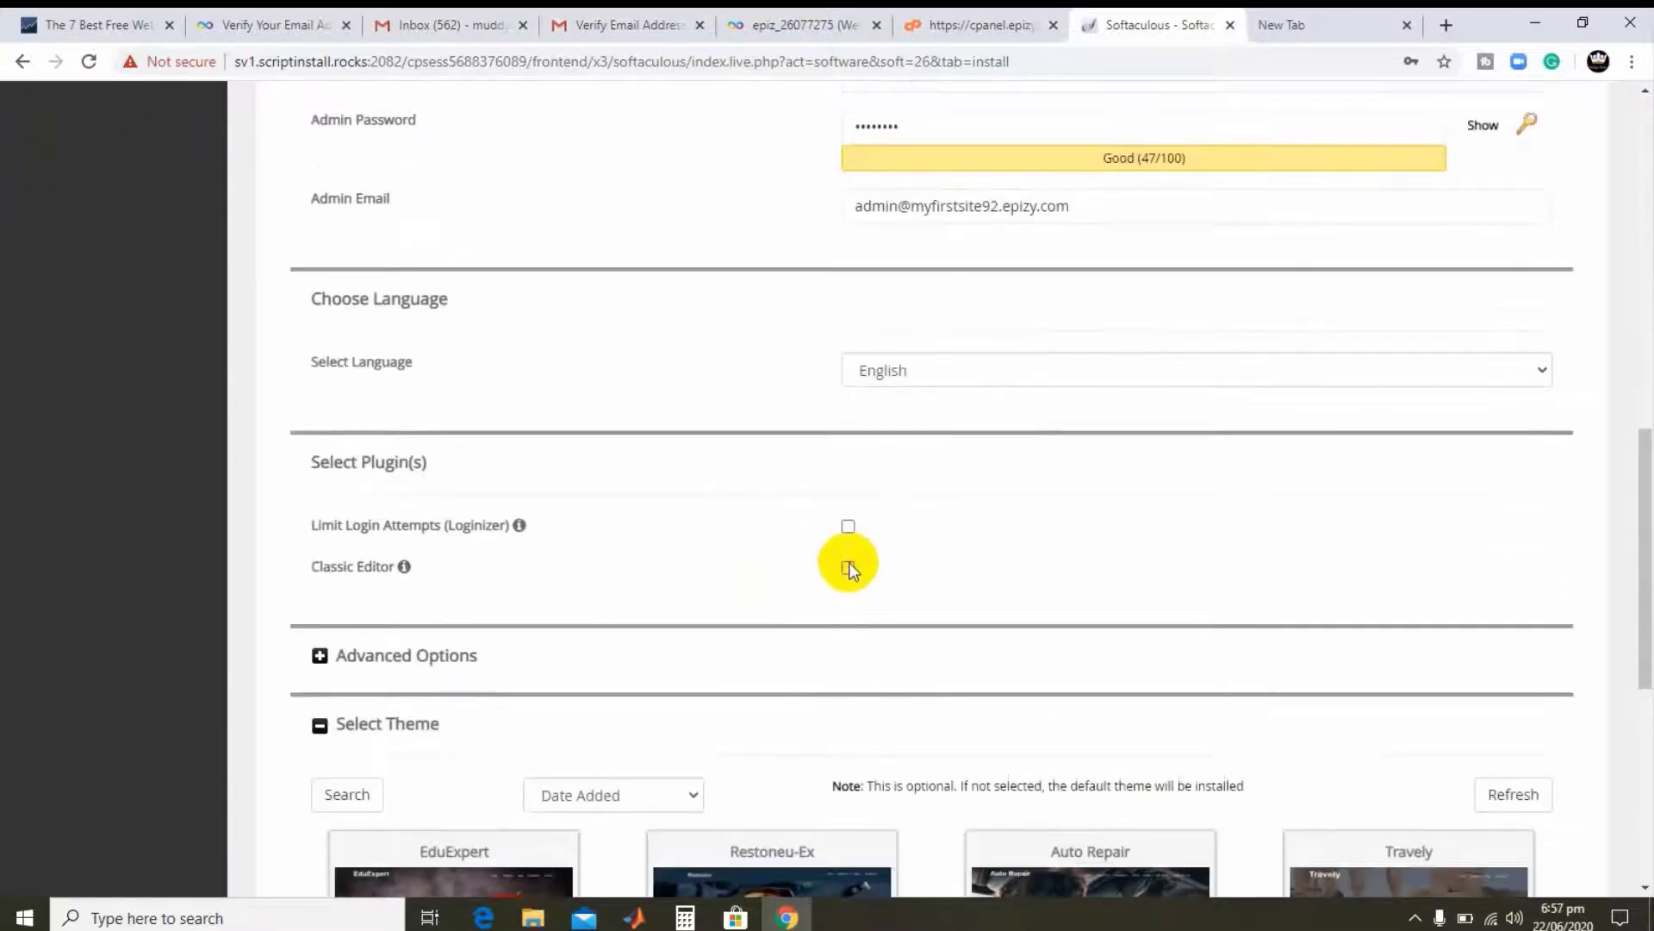
left_click(850, 528)
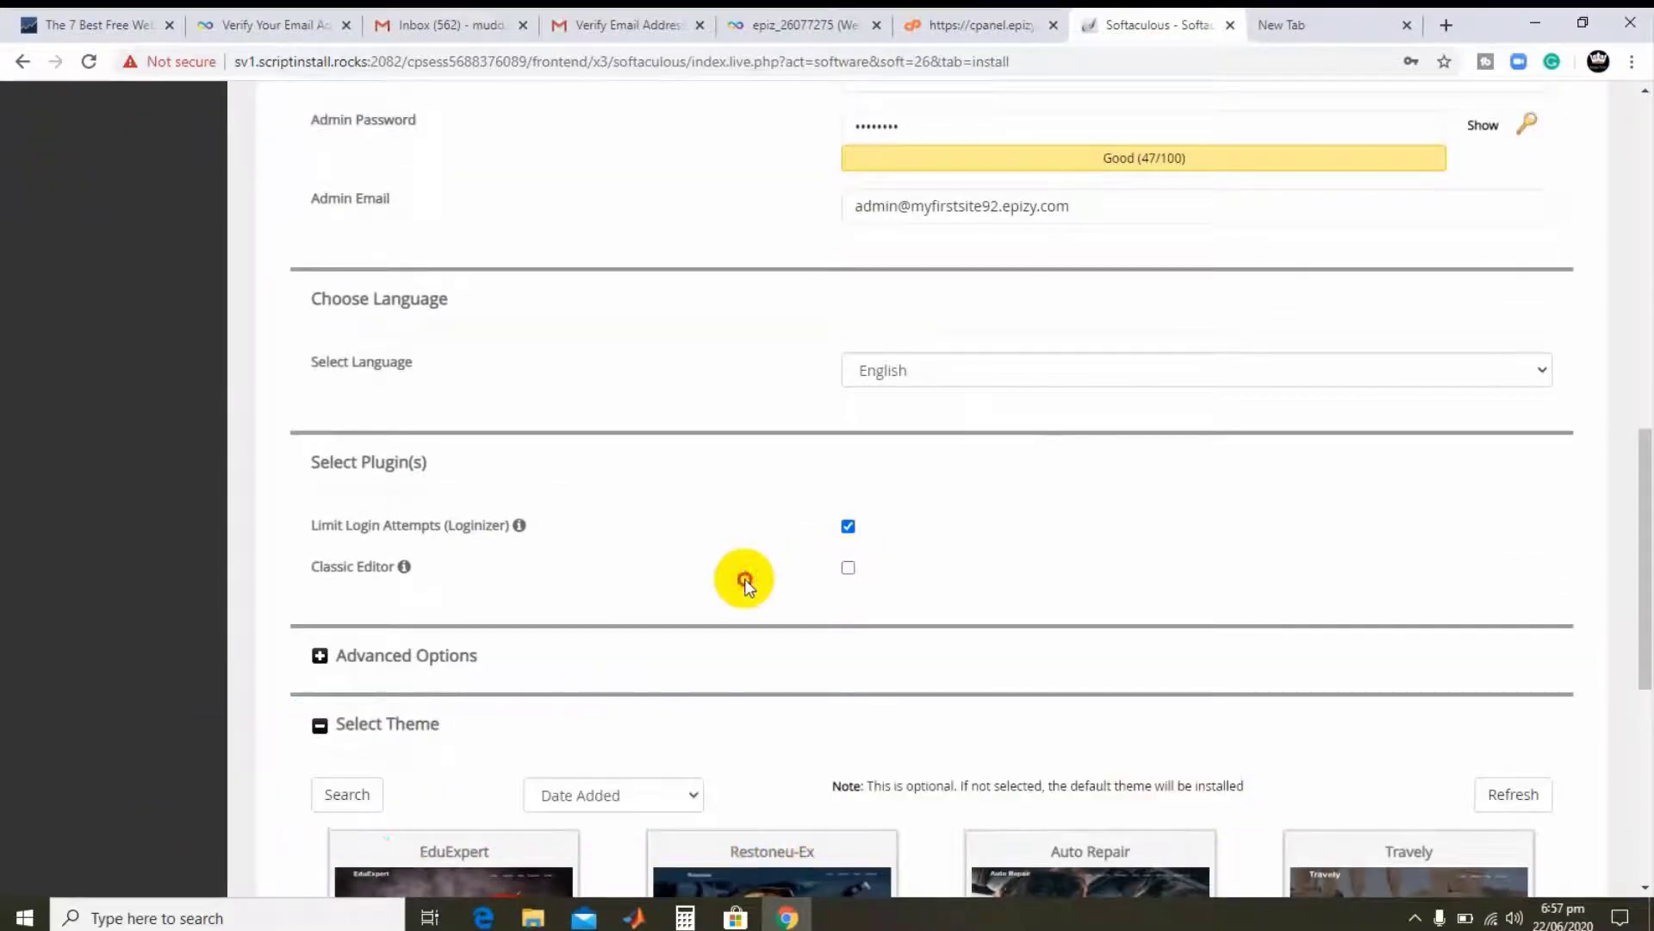
left_click(849, 569)
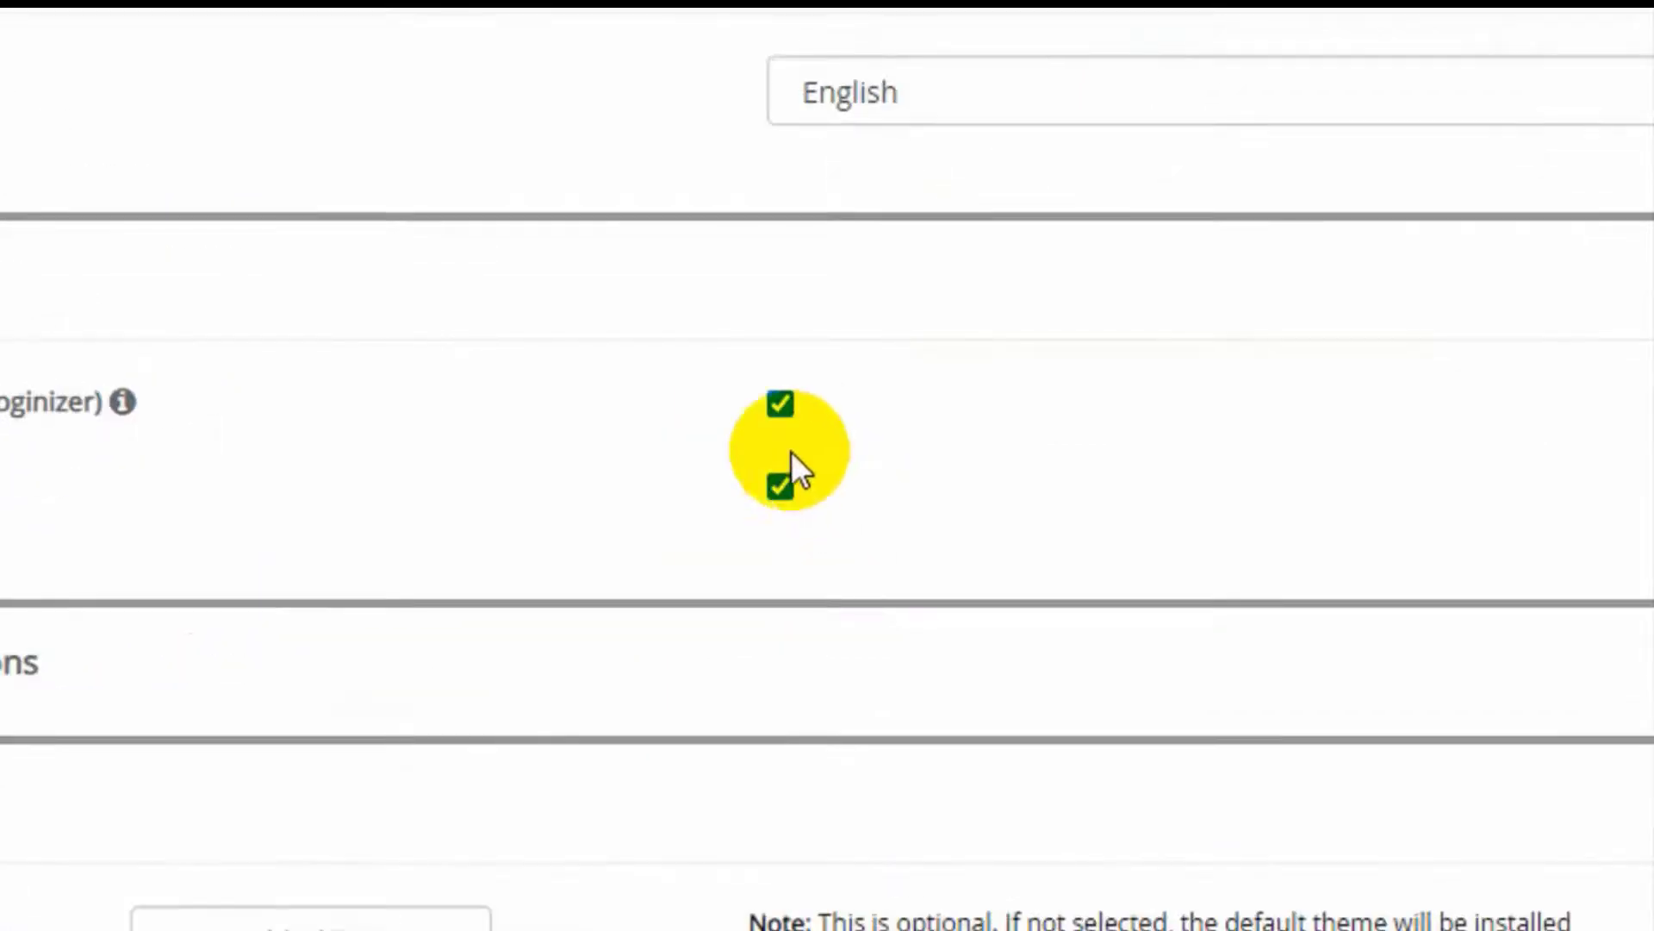
mouse_move(246, 486)
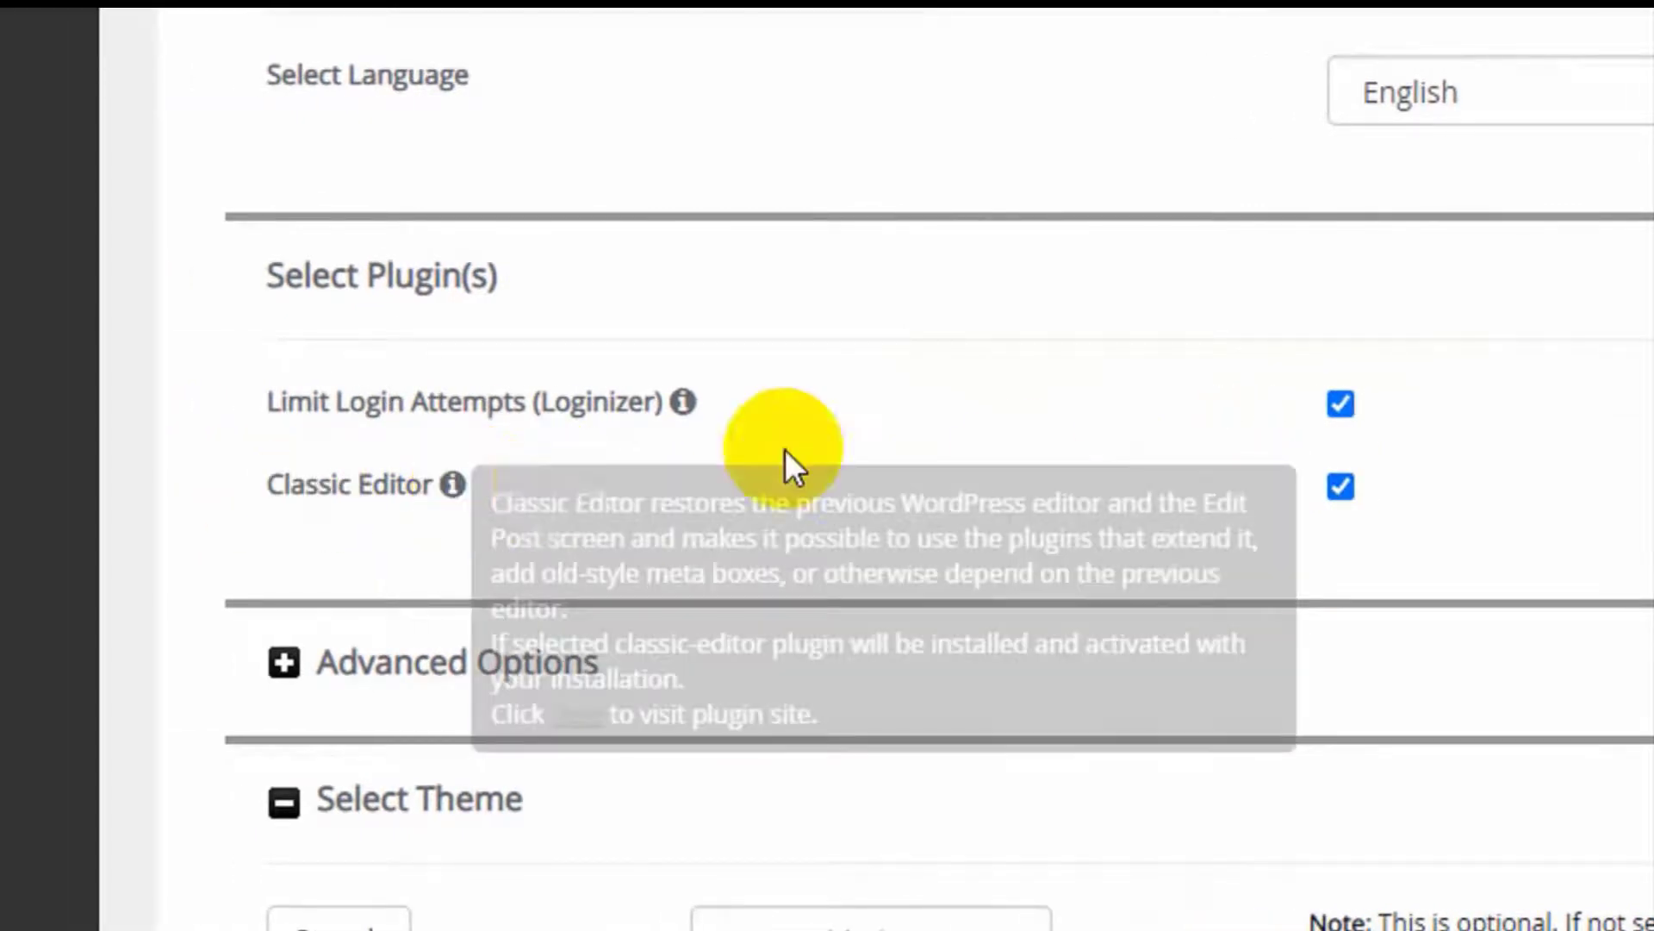
left_click(1341, 486)
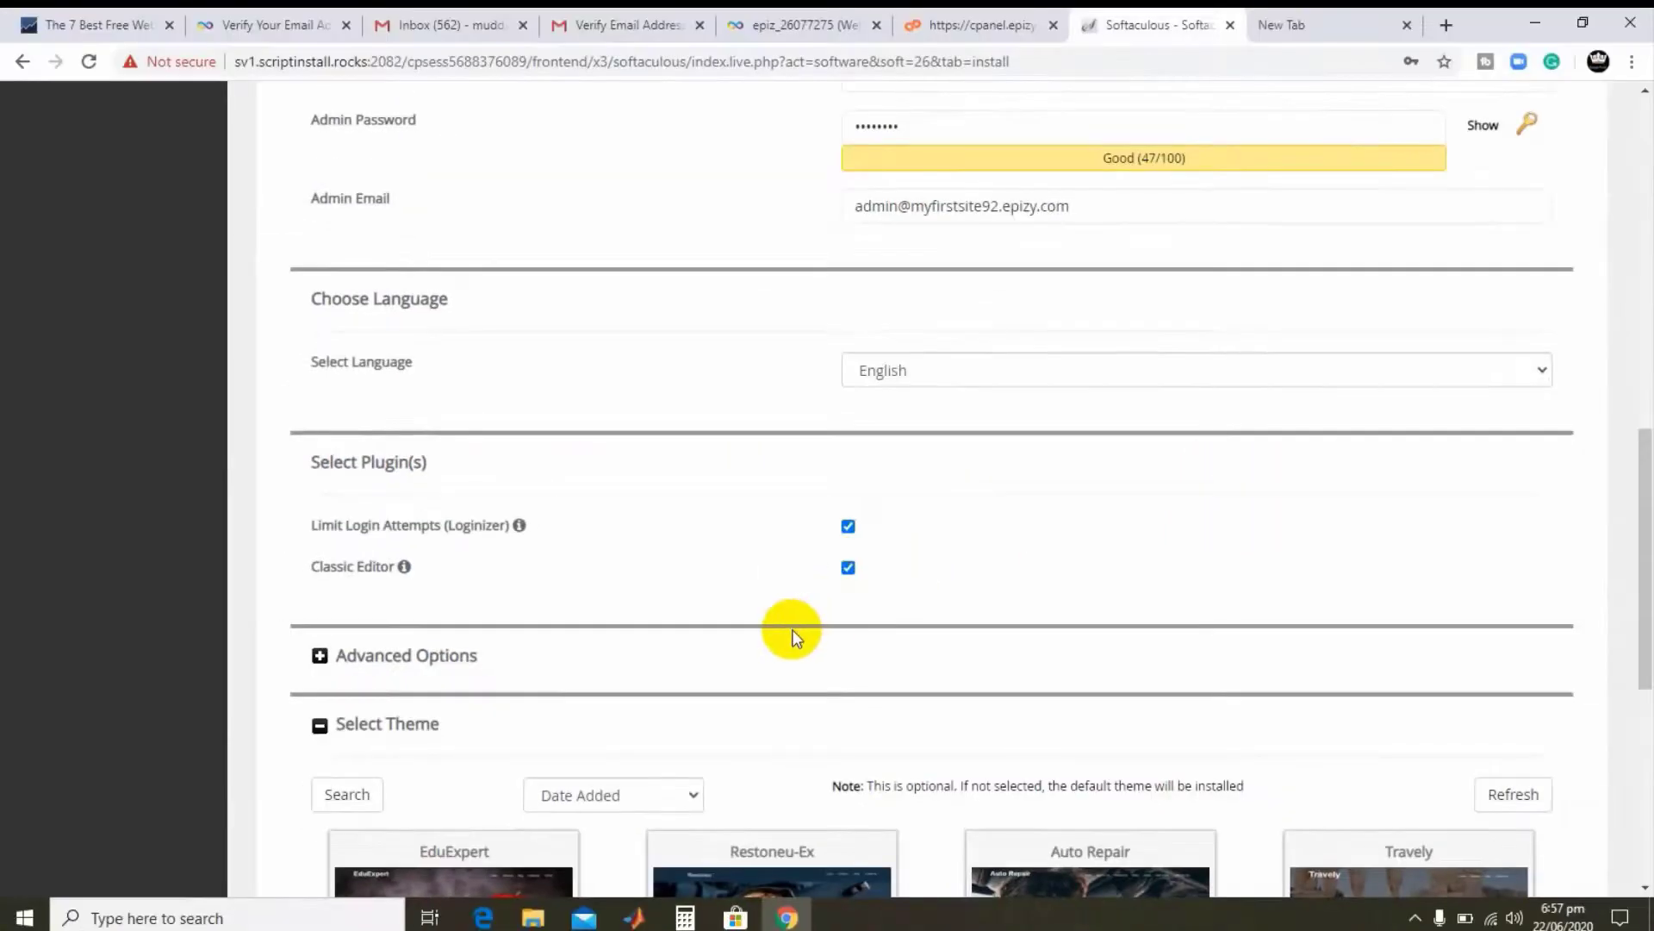
- Expand Advanced Options to reveal the database and upgrade settings
left_click(320, 658)
scroll(693, 535, "down", 3)
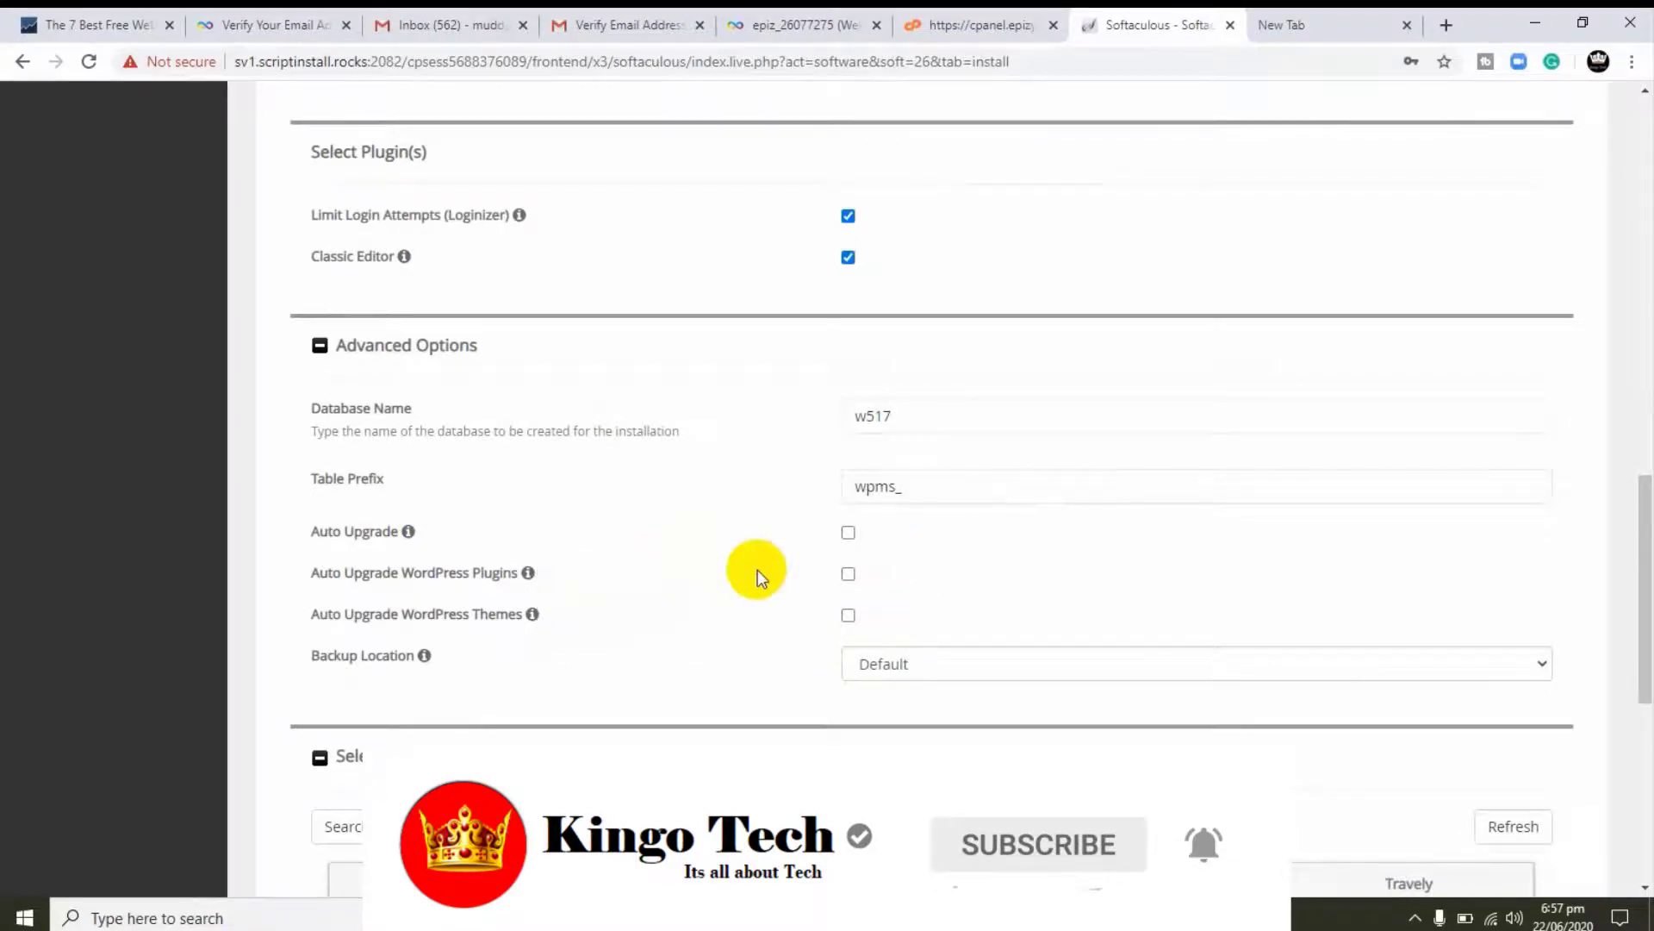
scroll(670, 597, "down", 1)
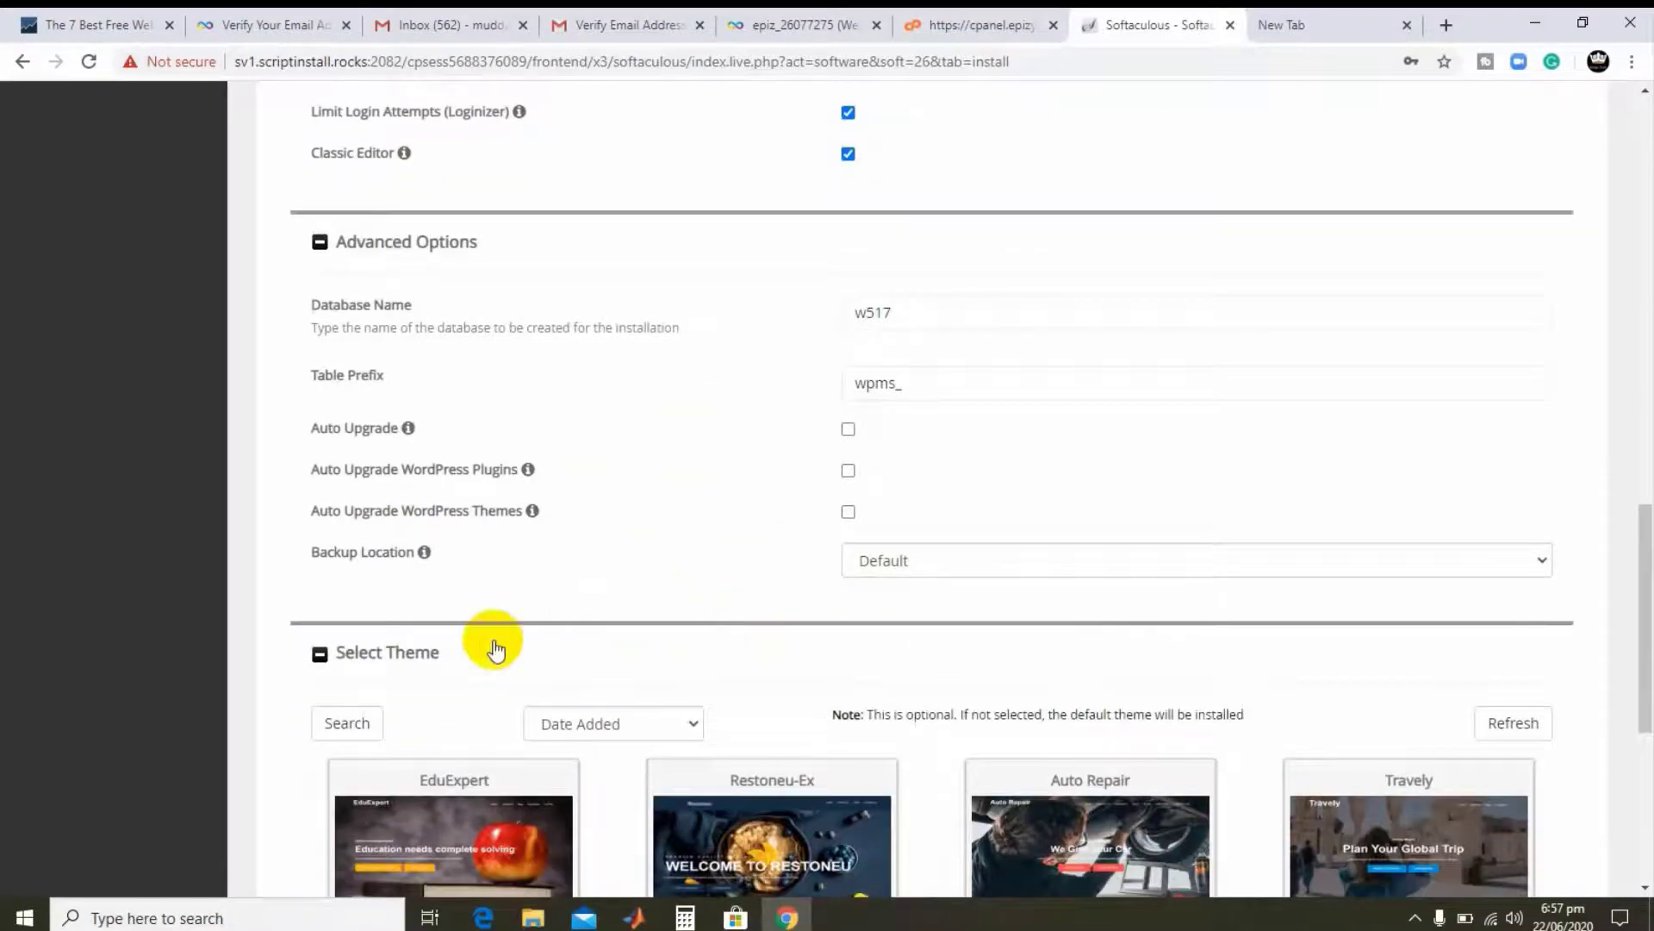
scroll(515, 645, "down", 2)
scroll(555, 514, "down", 1)
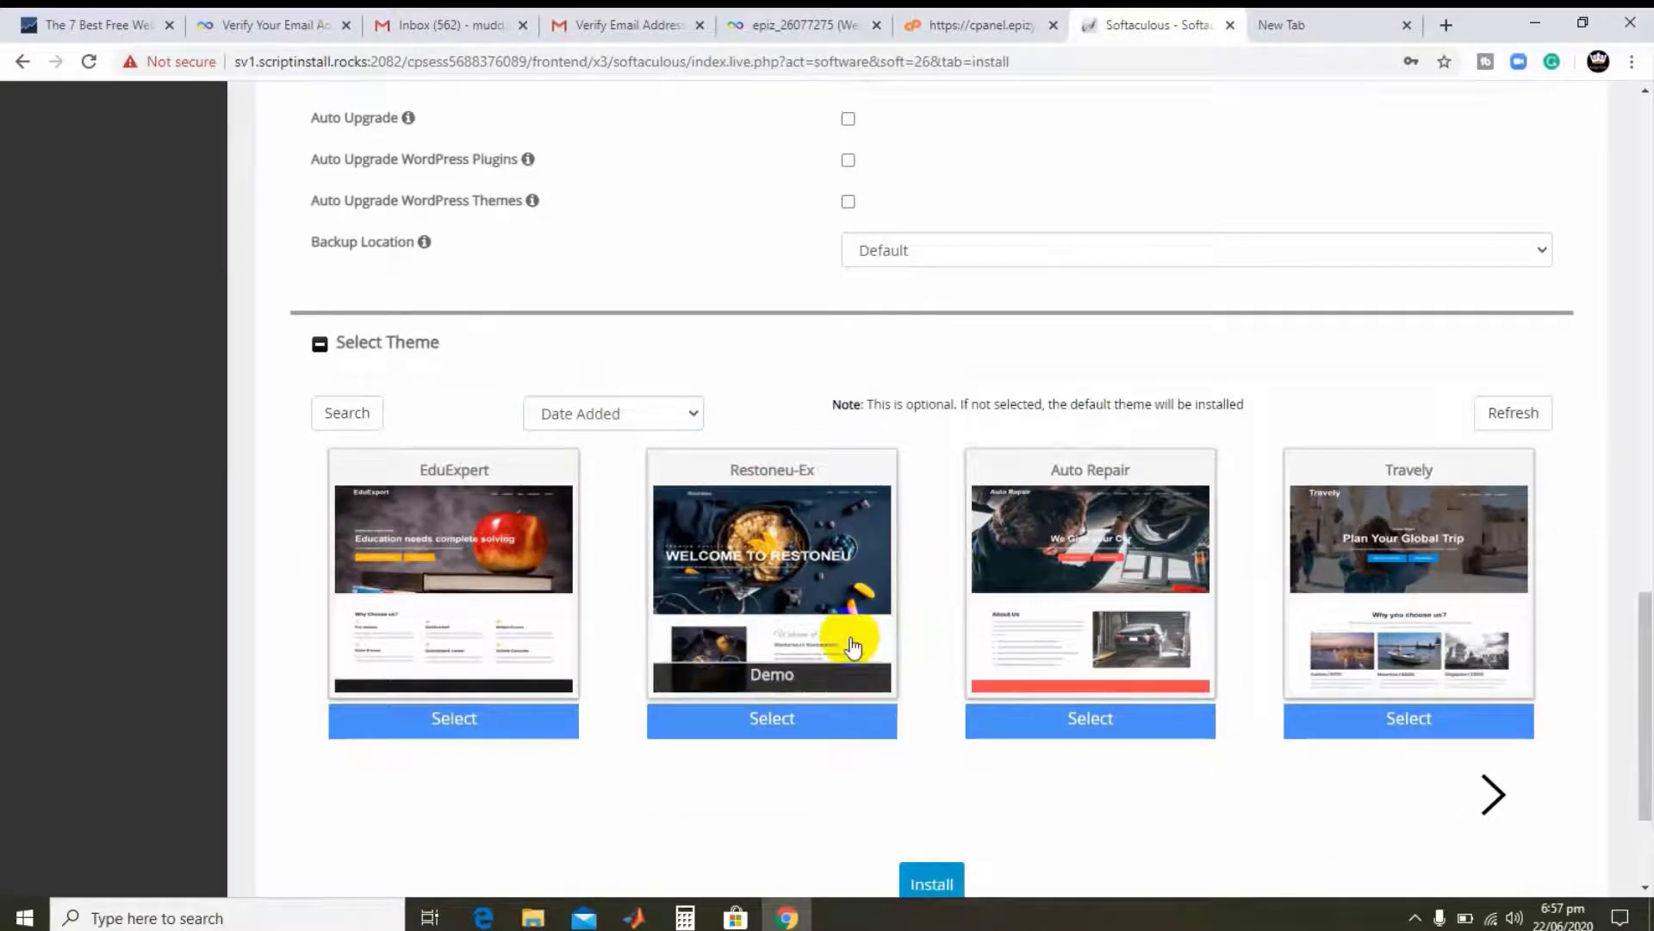
scroll(720, 659, "down", 1)
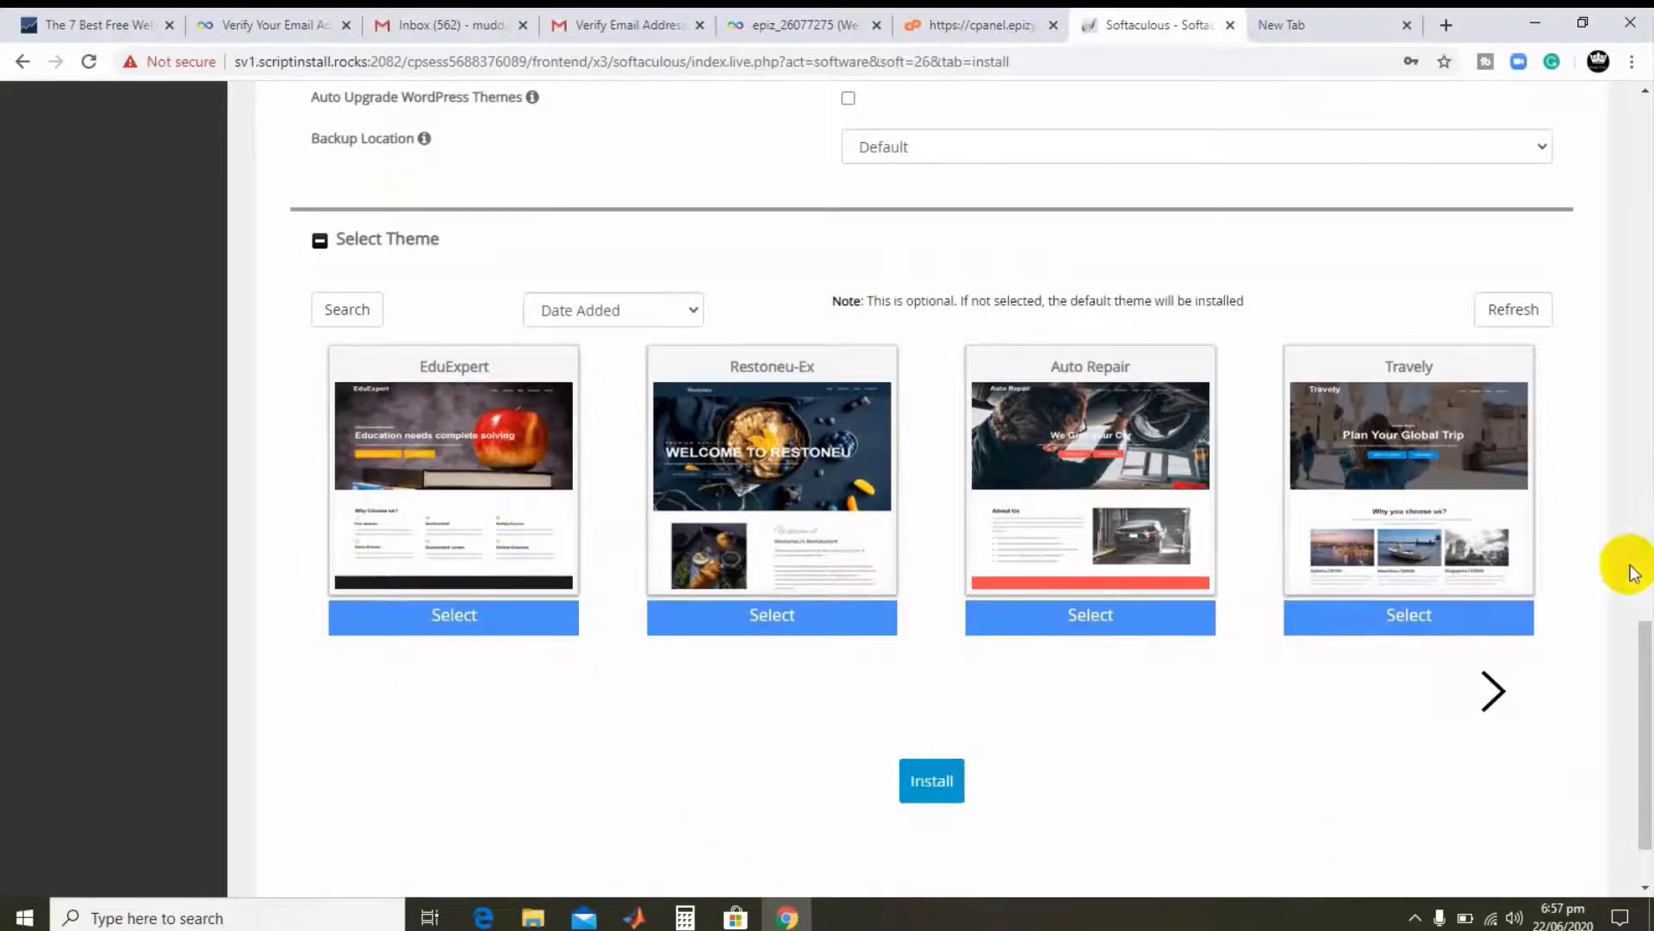
- Page through the theme carousel, select Healthex, and start the WordPress installation
left_click(1497, 700)
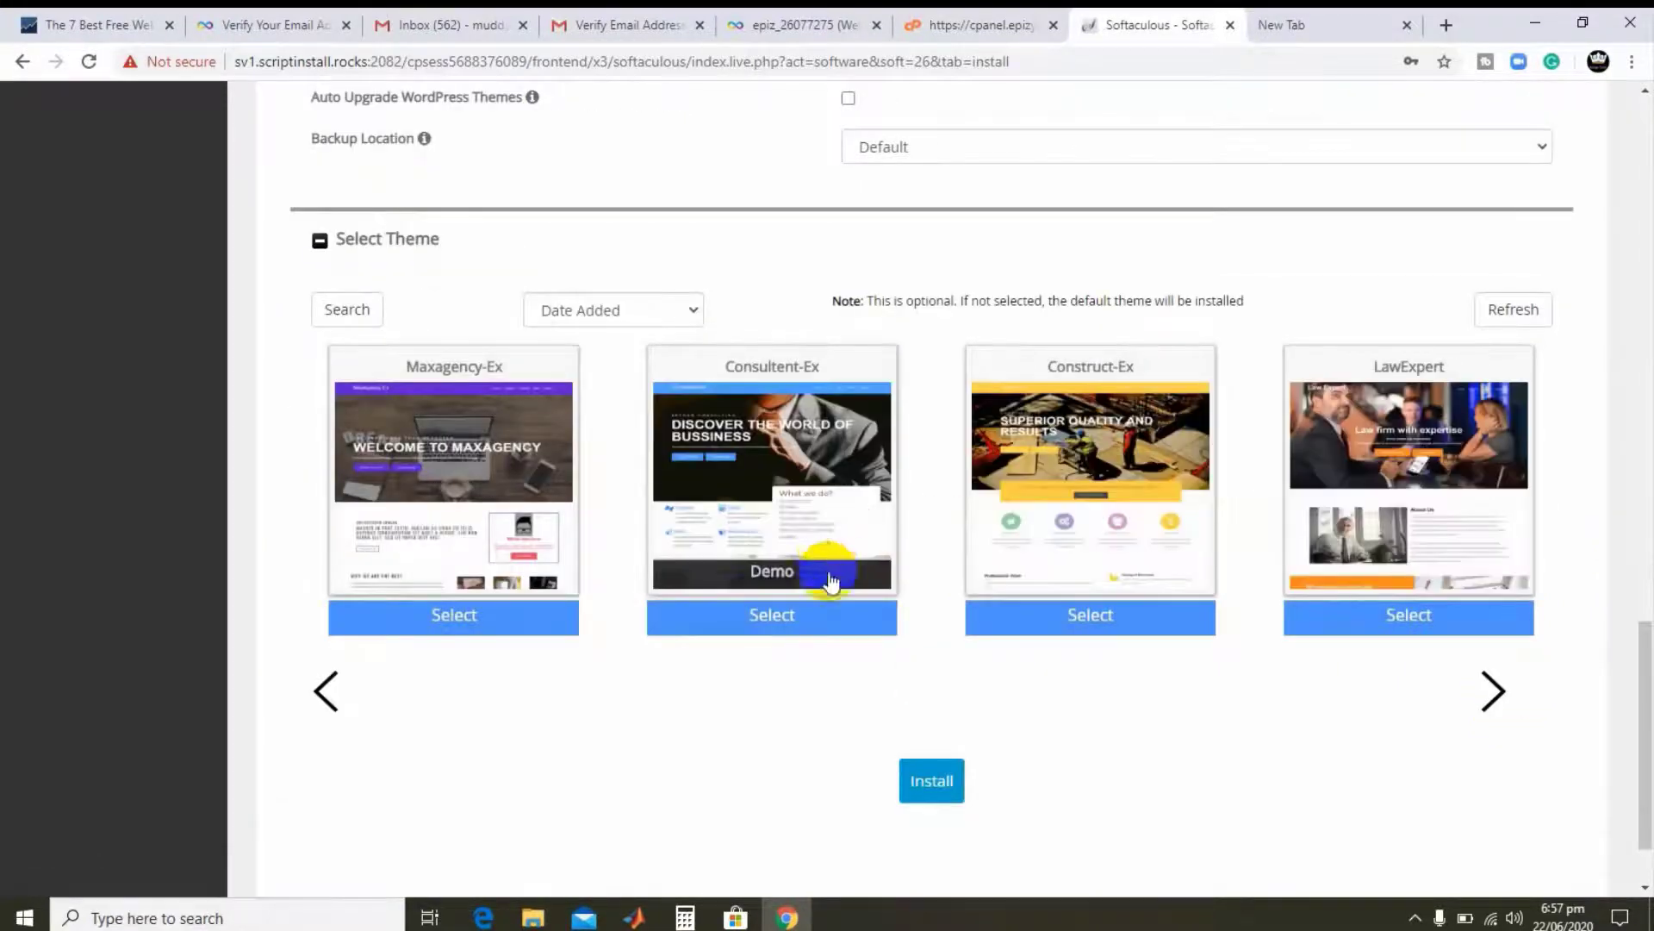
left_click(1491, 698)
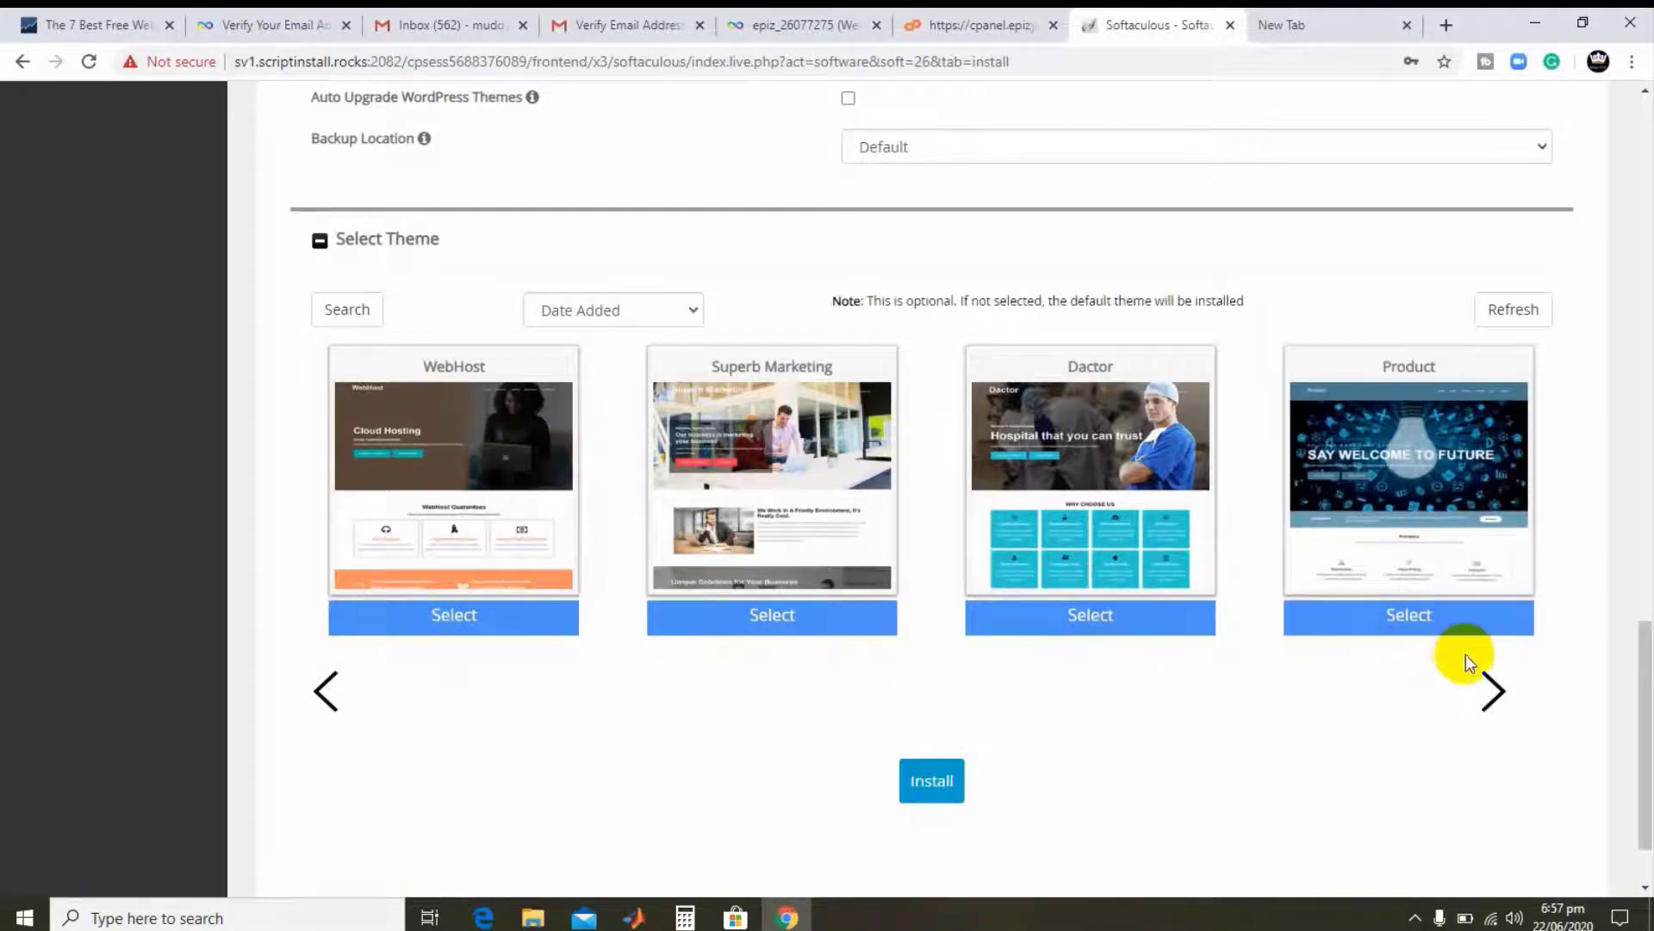
mouse_move(1443, 425)
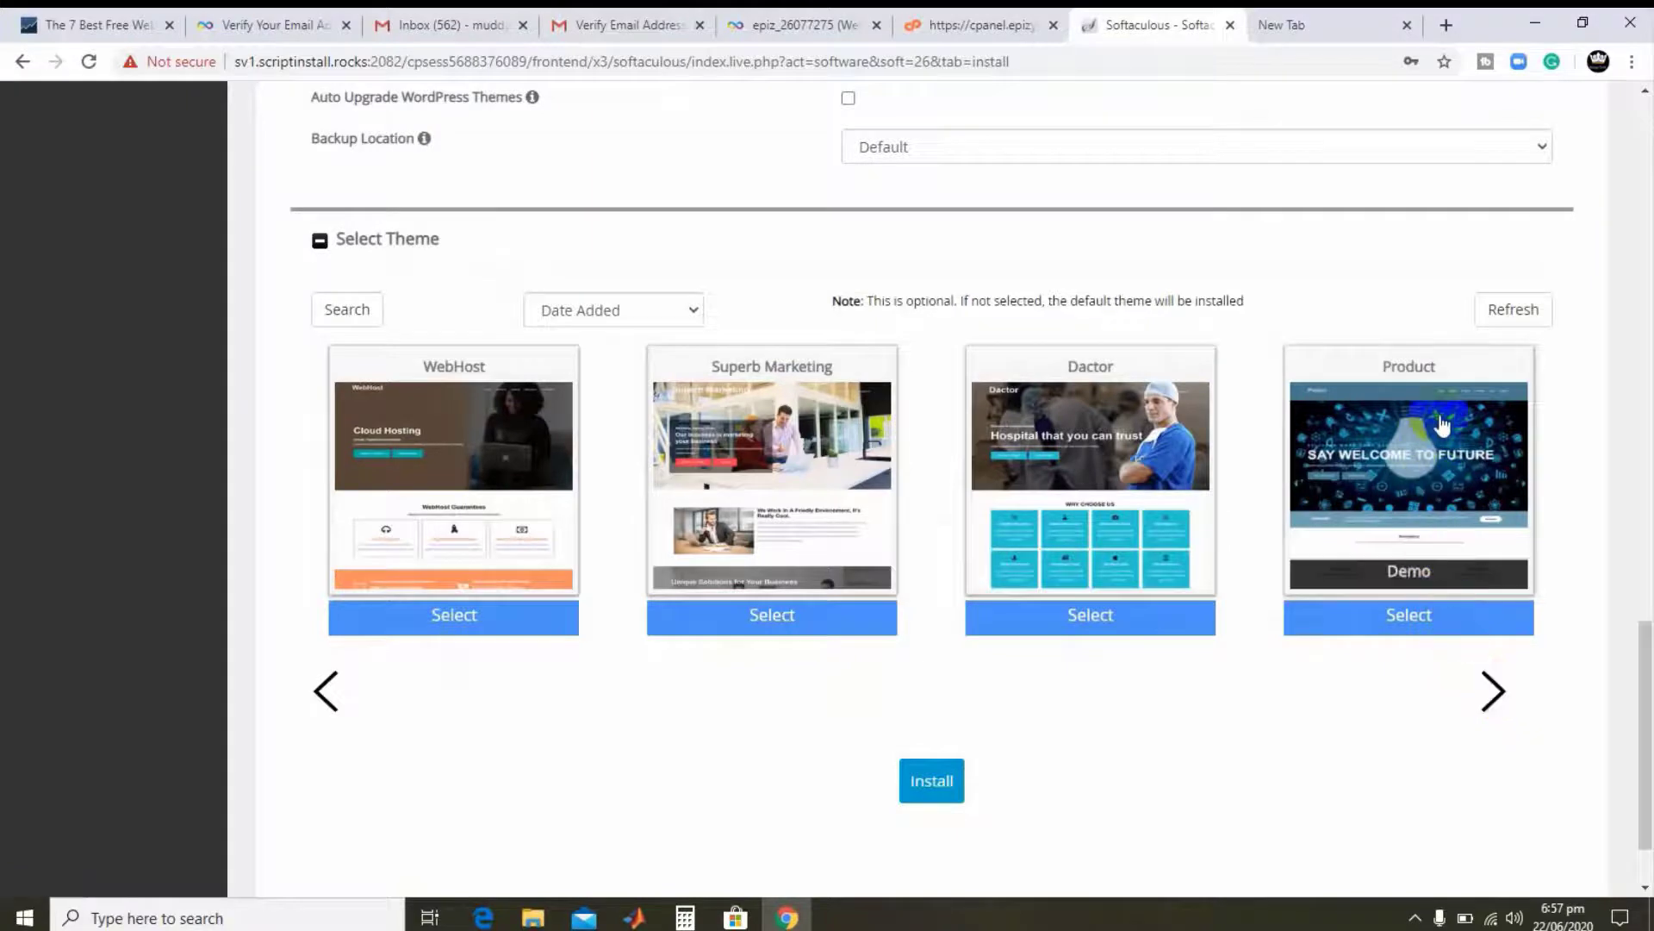
left_click(1488, 696)
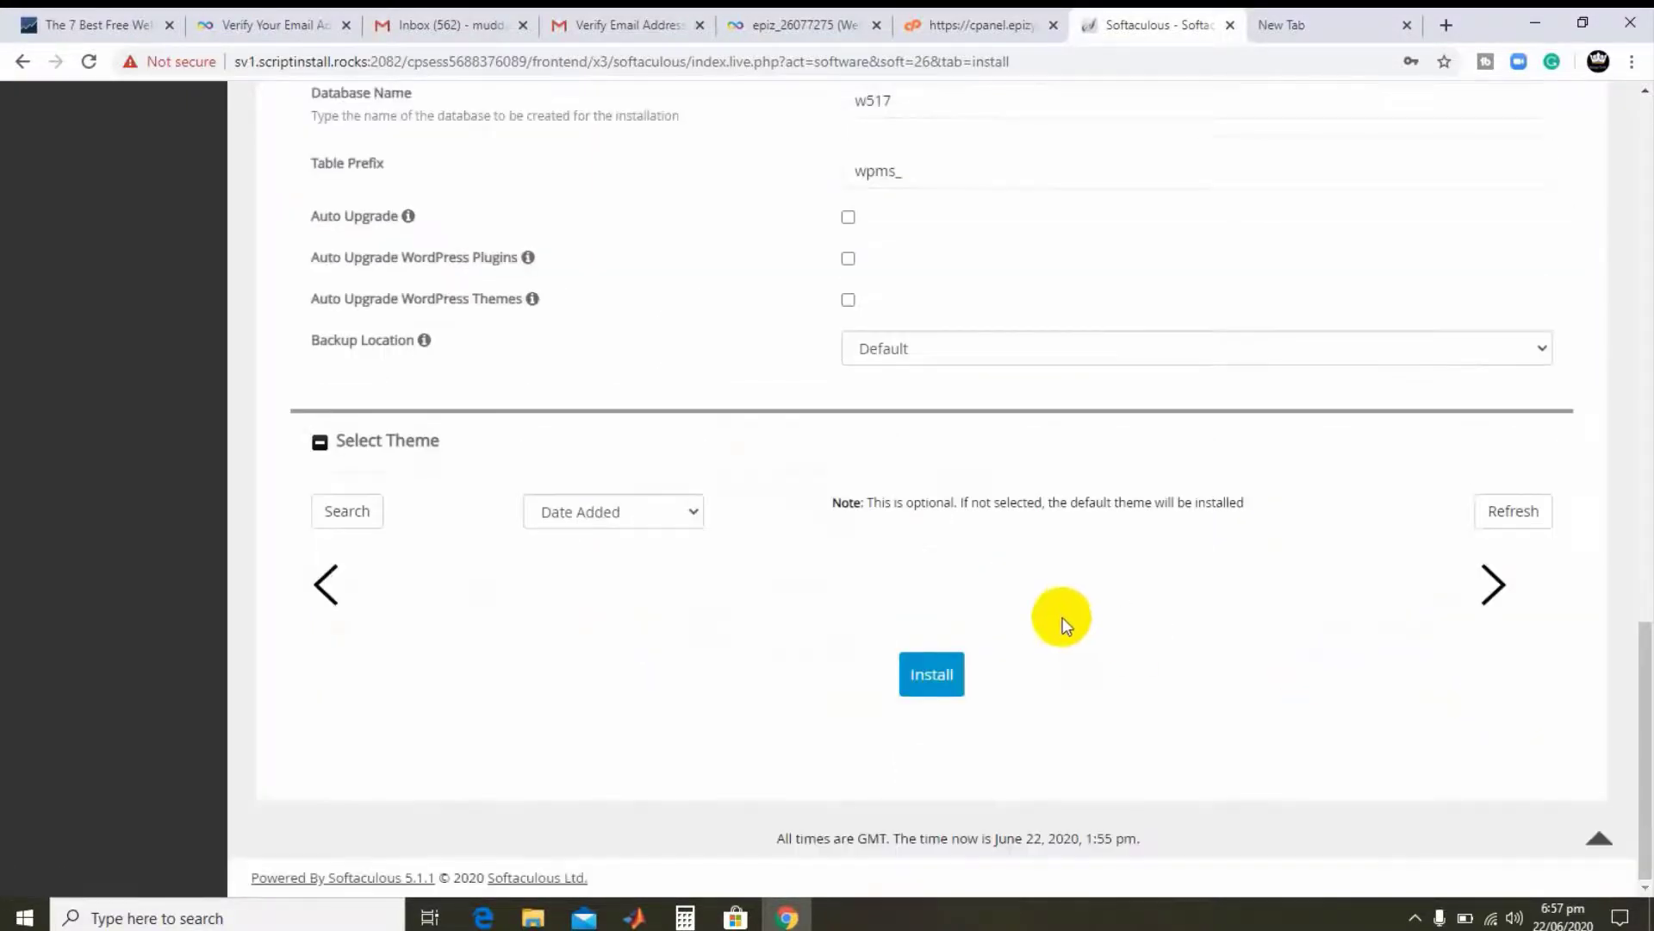
mouse_move(1028, 596)
mouse_move(866, 534)
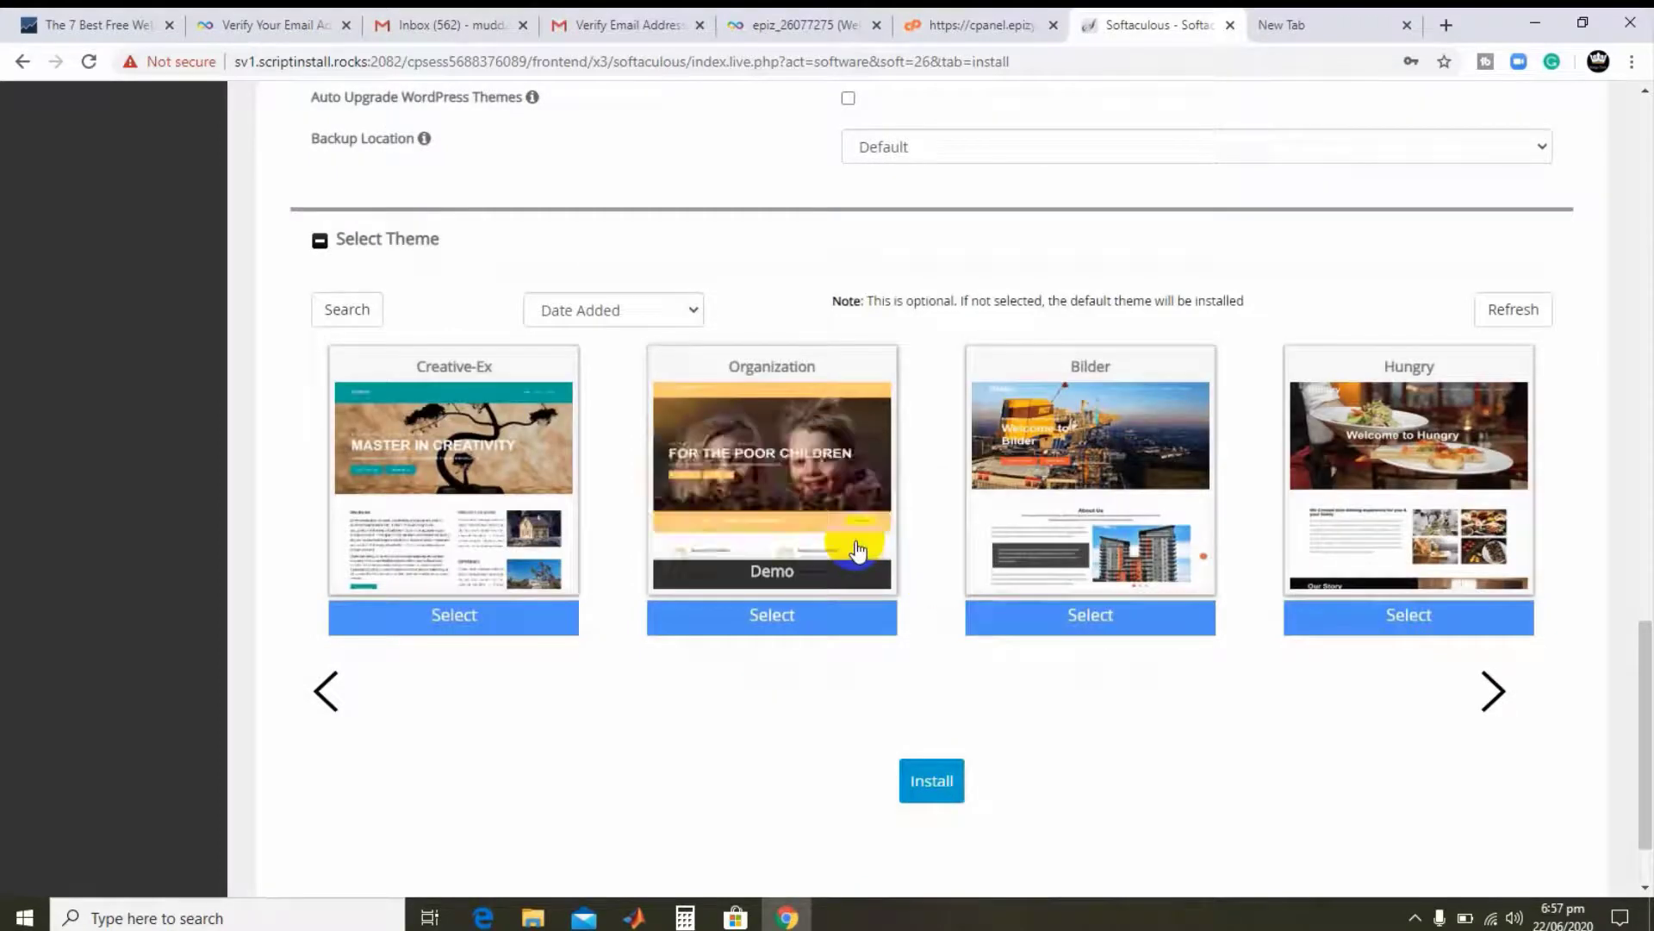
mouse_move(1450, 490)
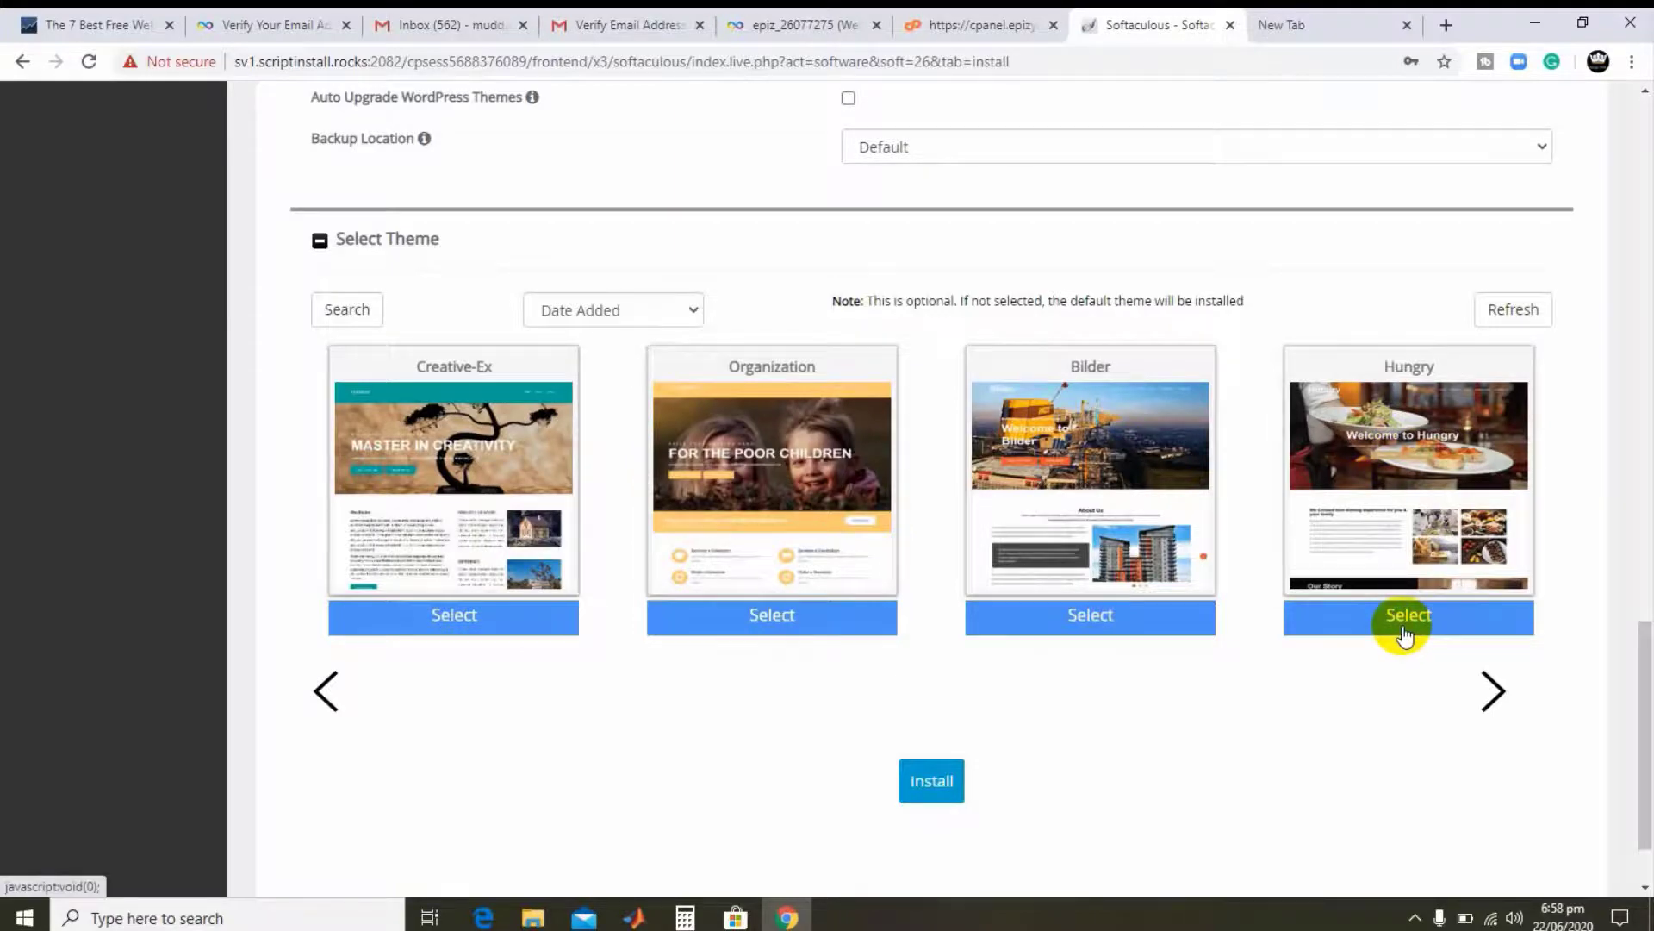
left_click(1495, 691)
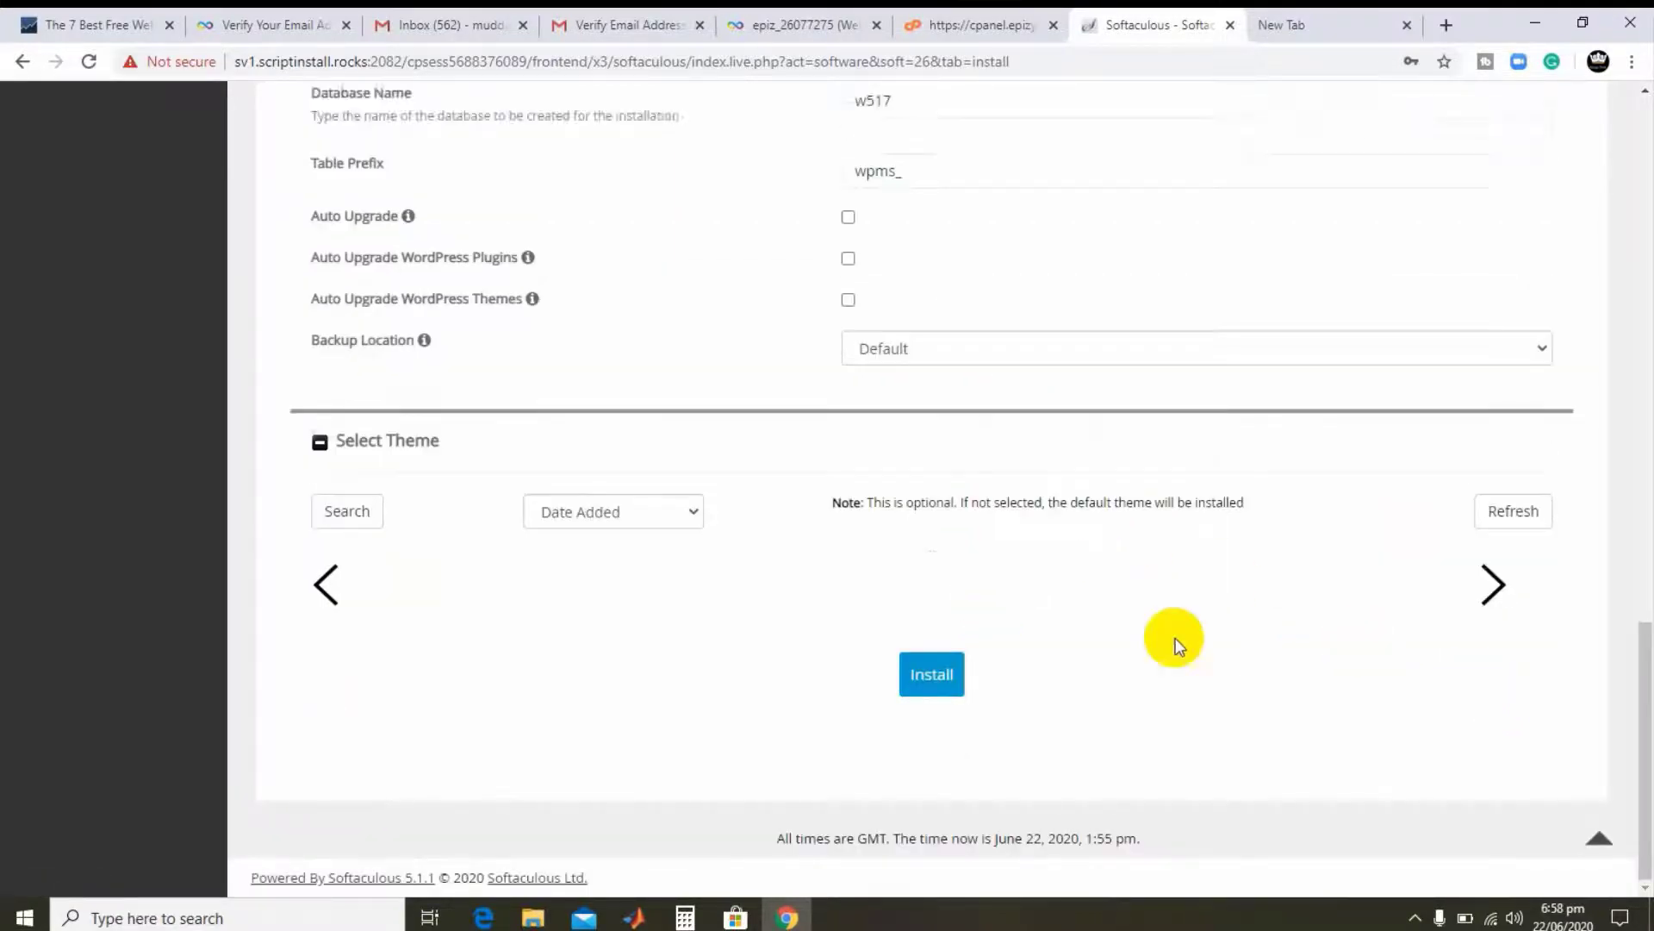
mouse_move(863, 569)
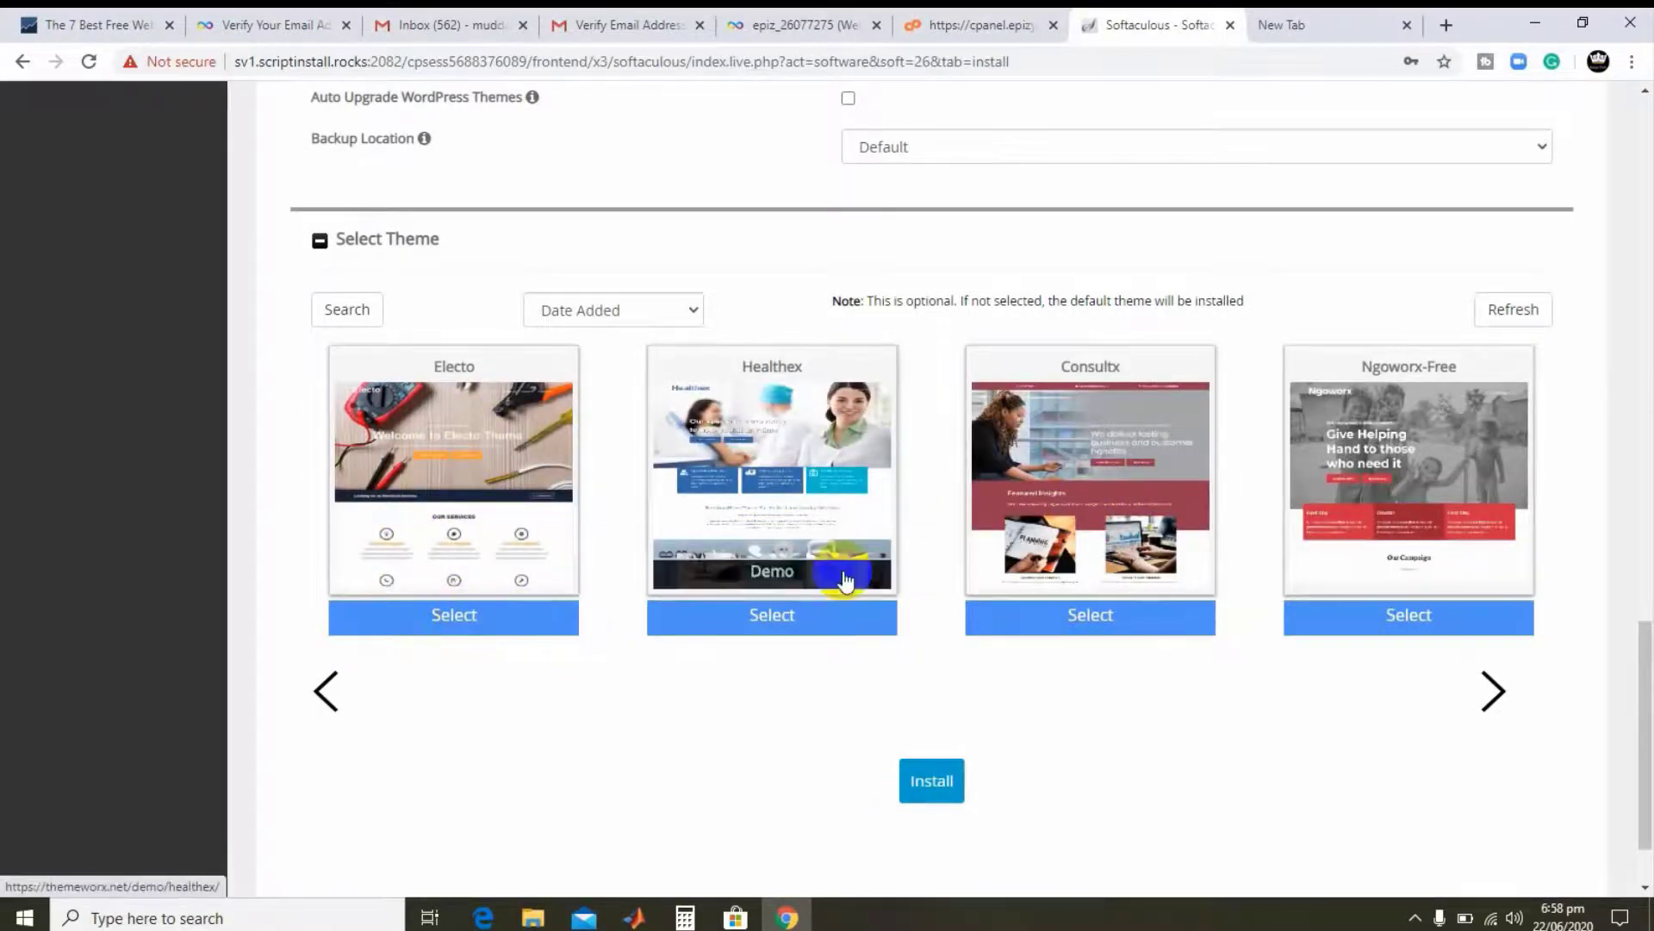
left_click(784, 621)
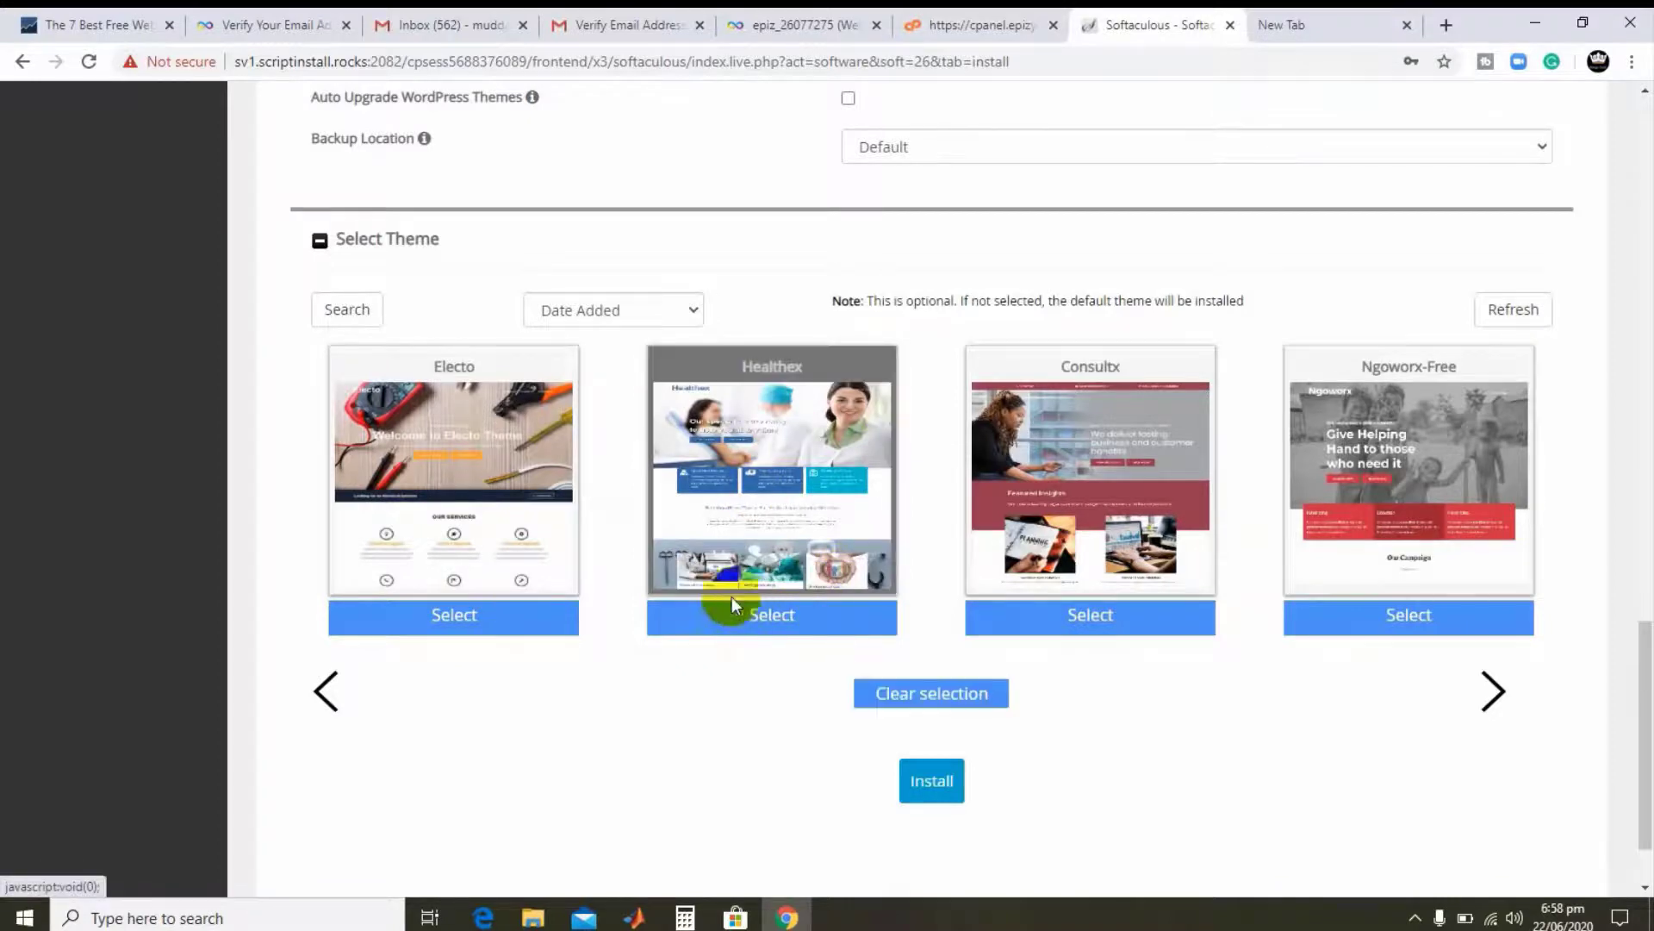
left_click(927, 784)
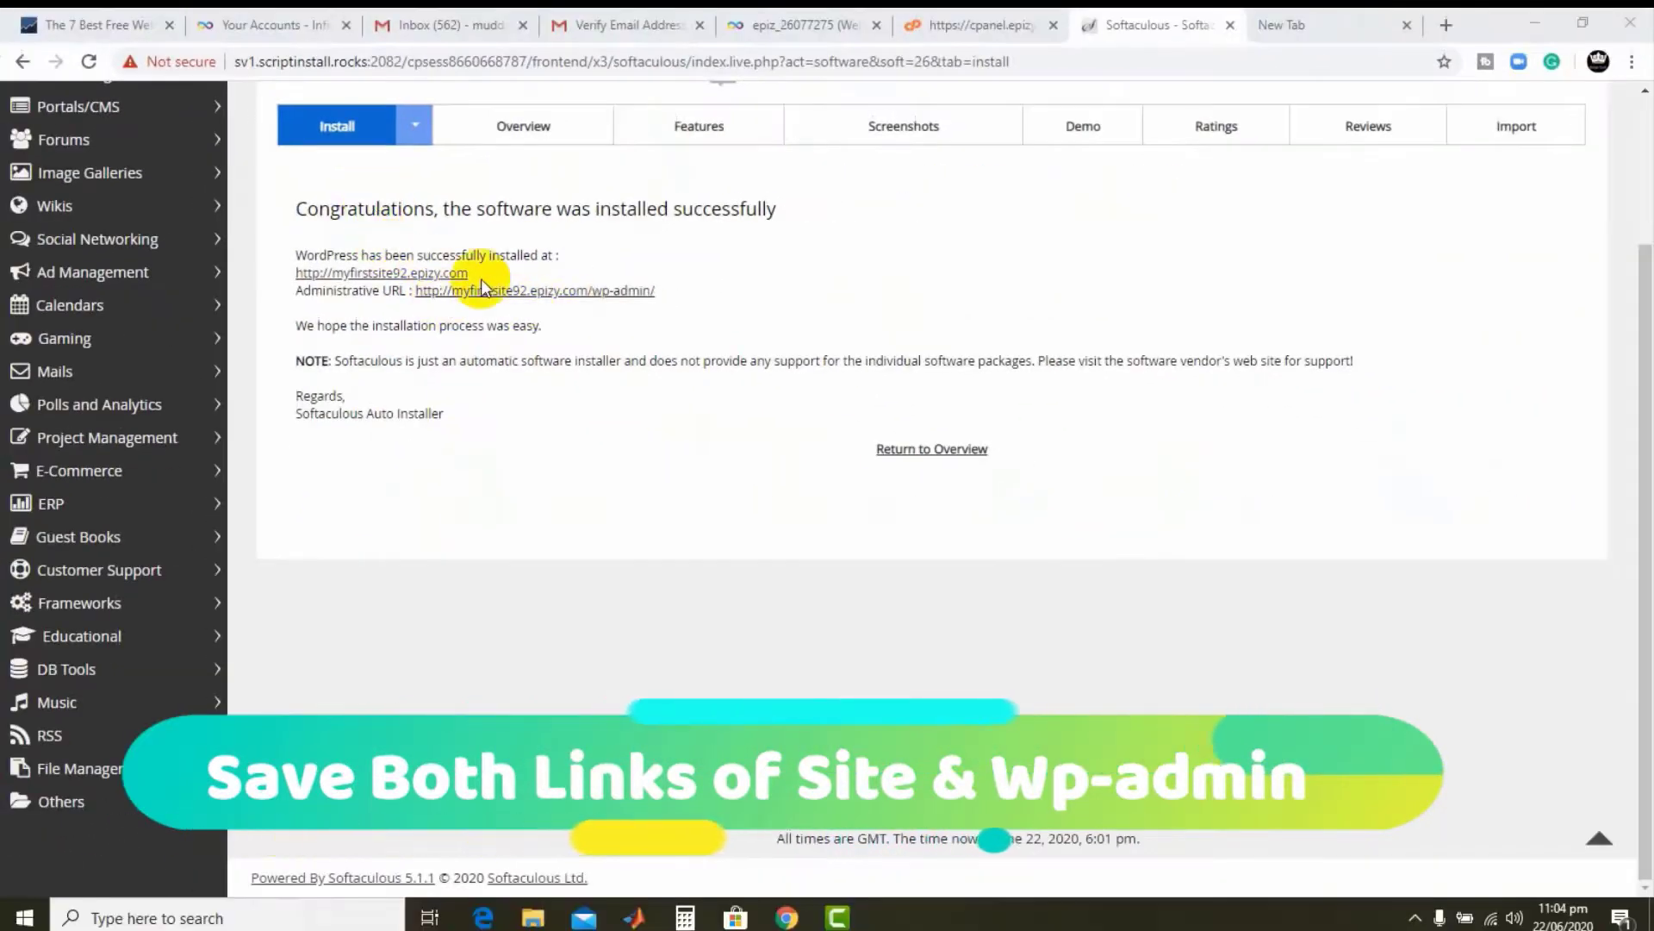
- Open the new My Blog site's WordPress dashboard from the Administrative URL link
left_click(596, 289)
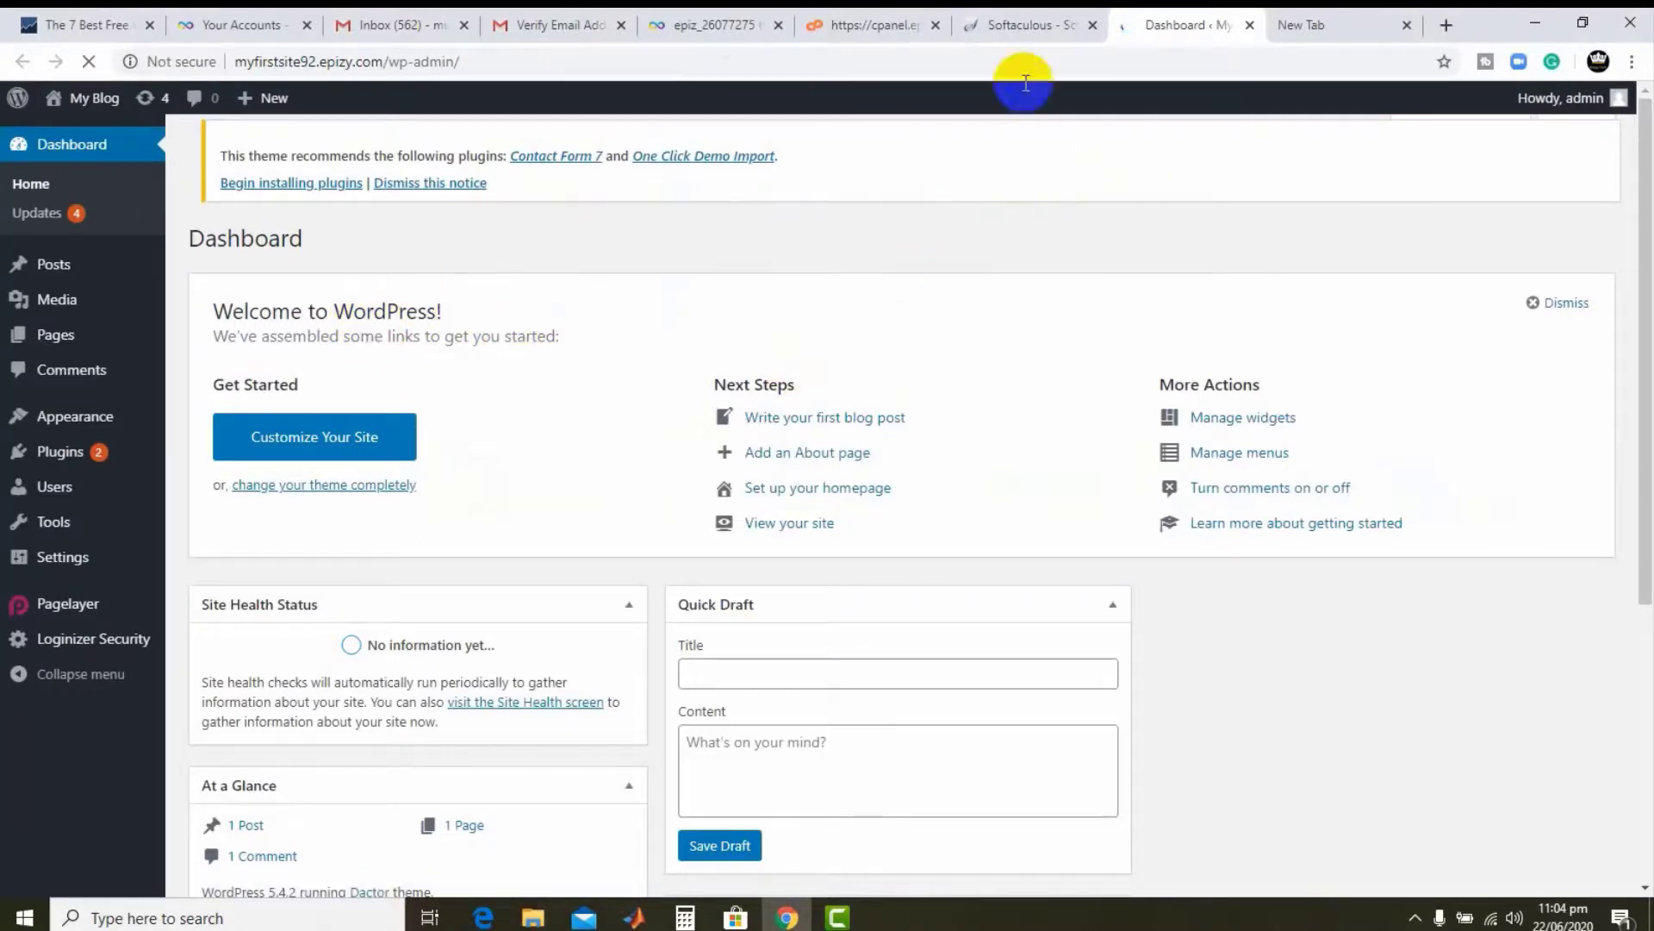
- View the live site at myfirstsite92.epizy.com from the installation success page
left_click(1045, 24)
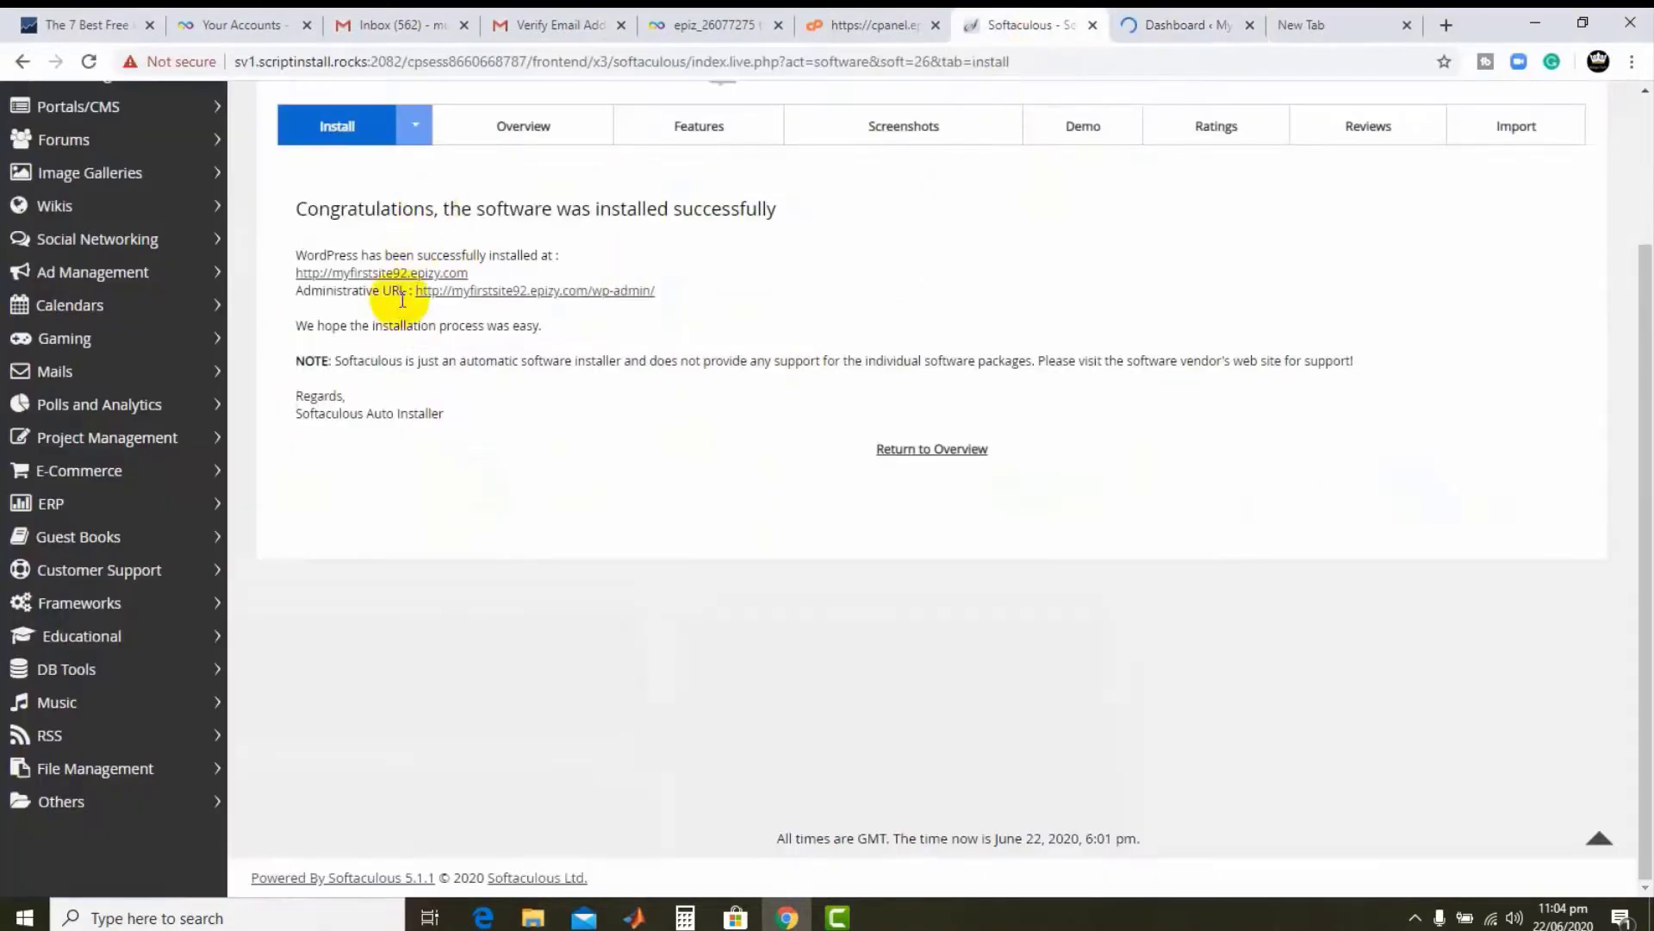
left_click(410, 274)
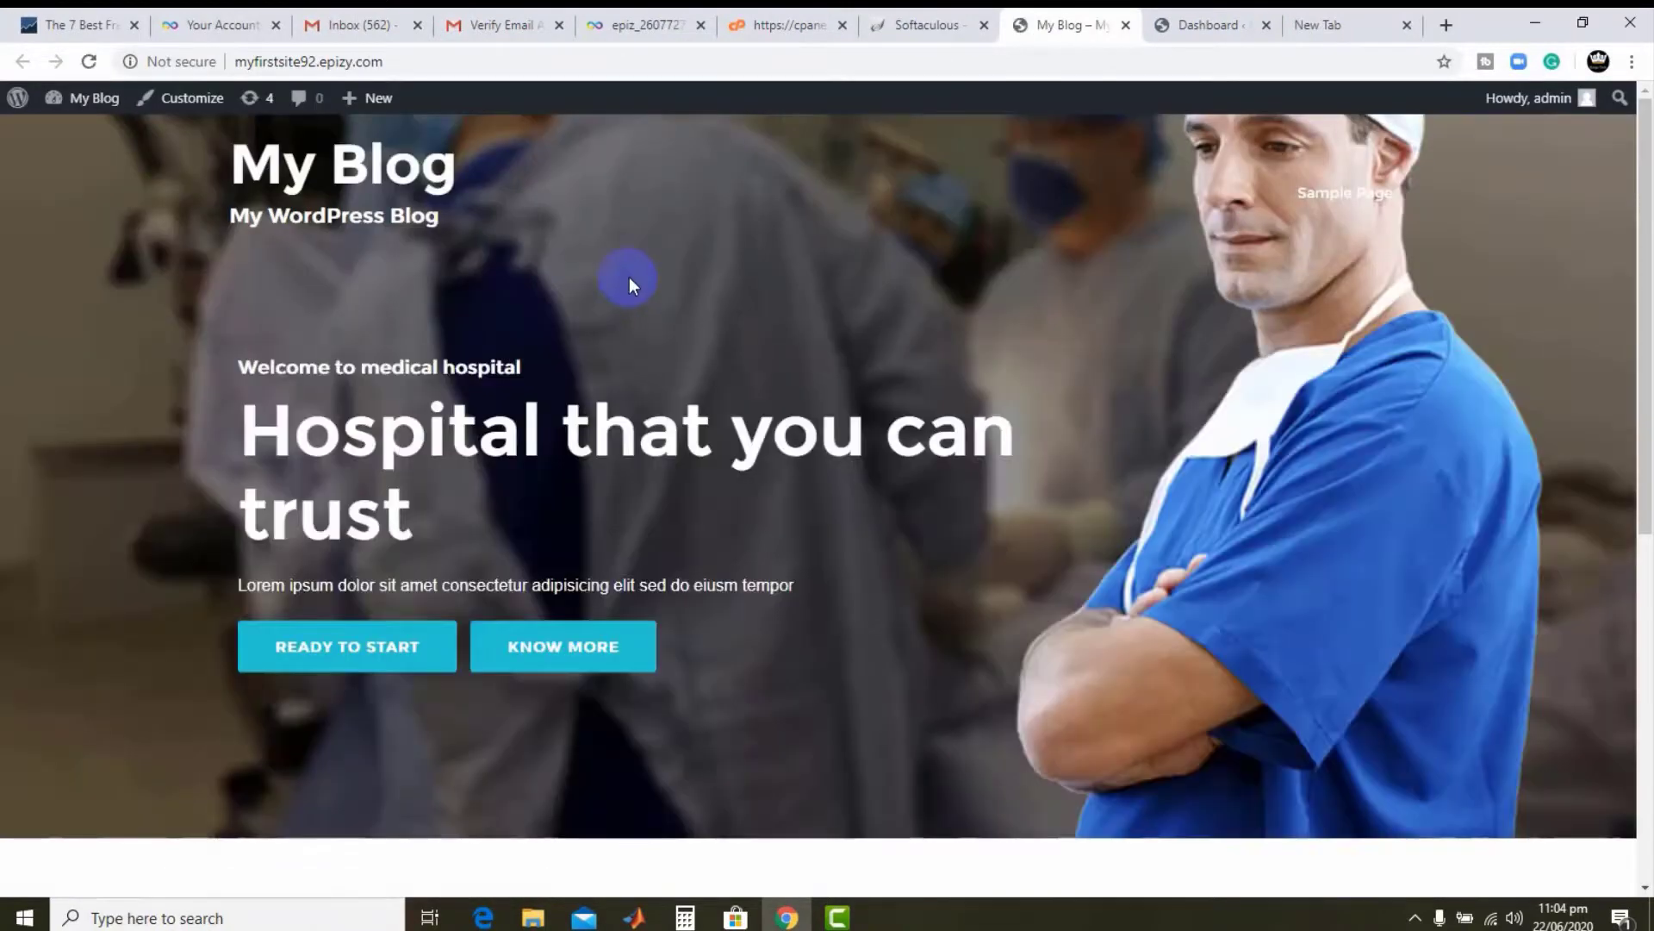
scroll(629, 276, "down", 4)
scroll(629, 277, "up", 4)
scroll(630, 276, "down", 8)
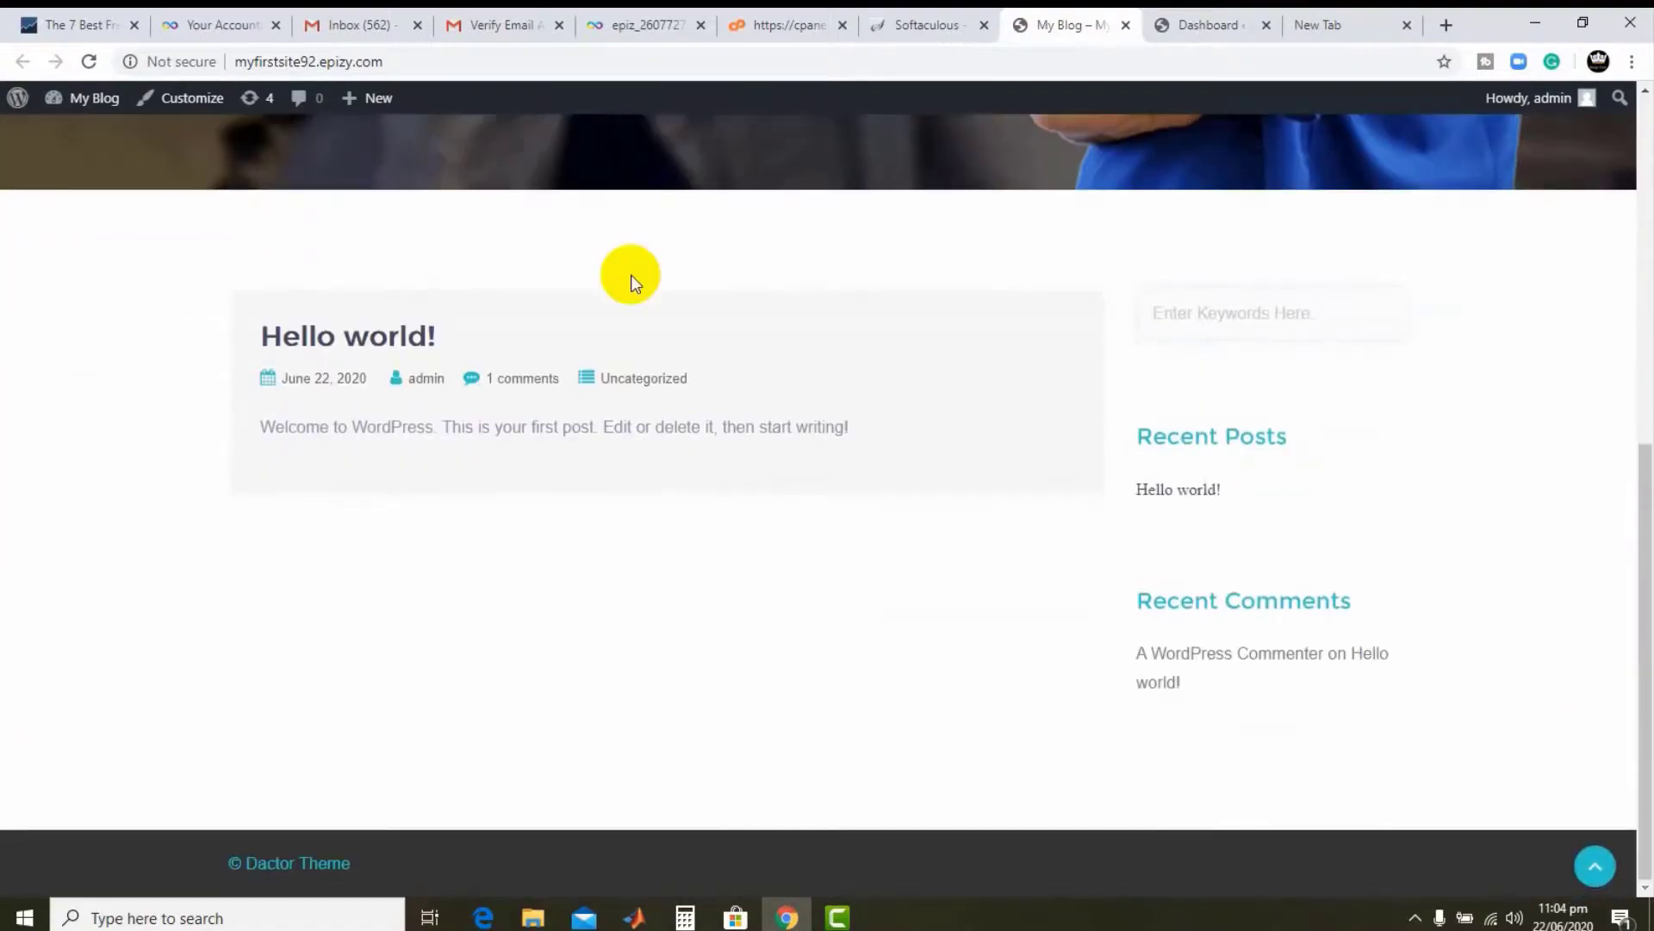
scroll(649, 346, "up", 8)
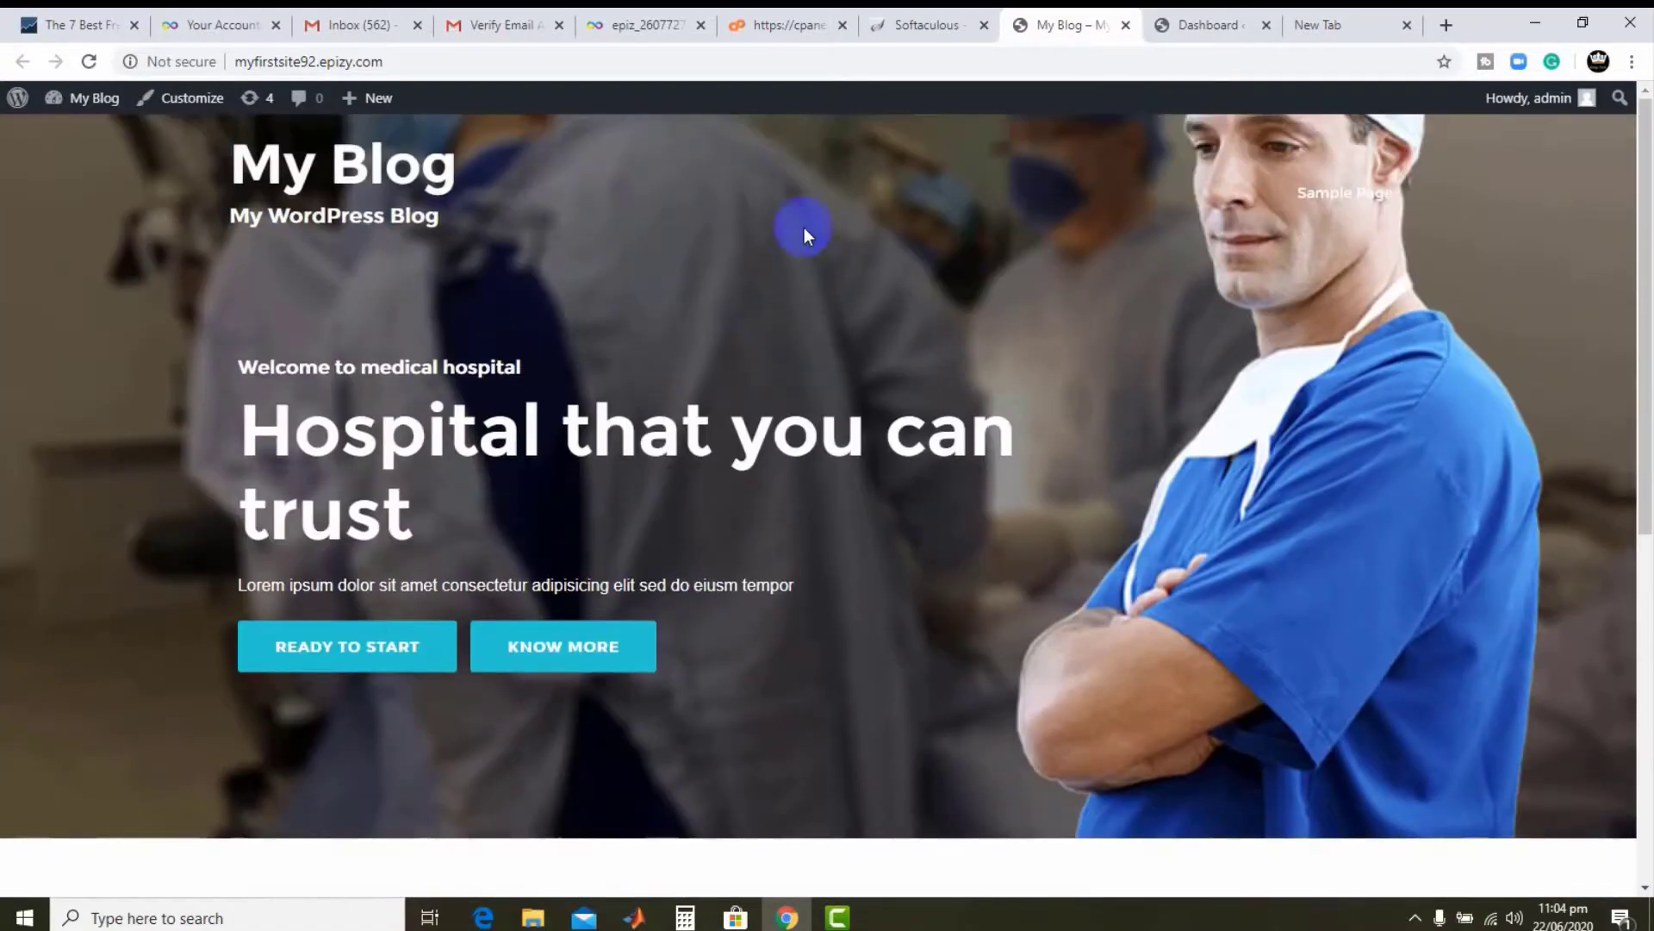
- Check the Posts list in WordPress admin, return to the Dashboard, and minimize Chrome
left_click(1202, 24)
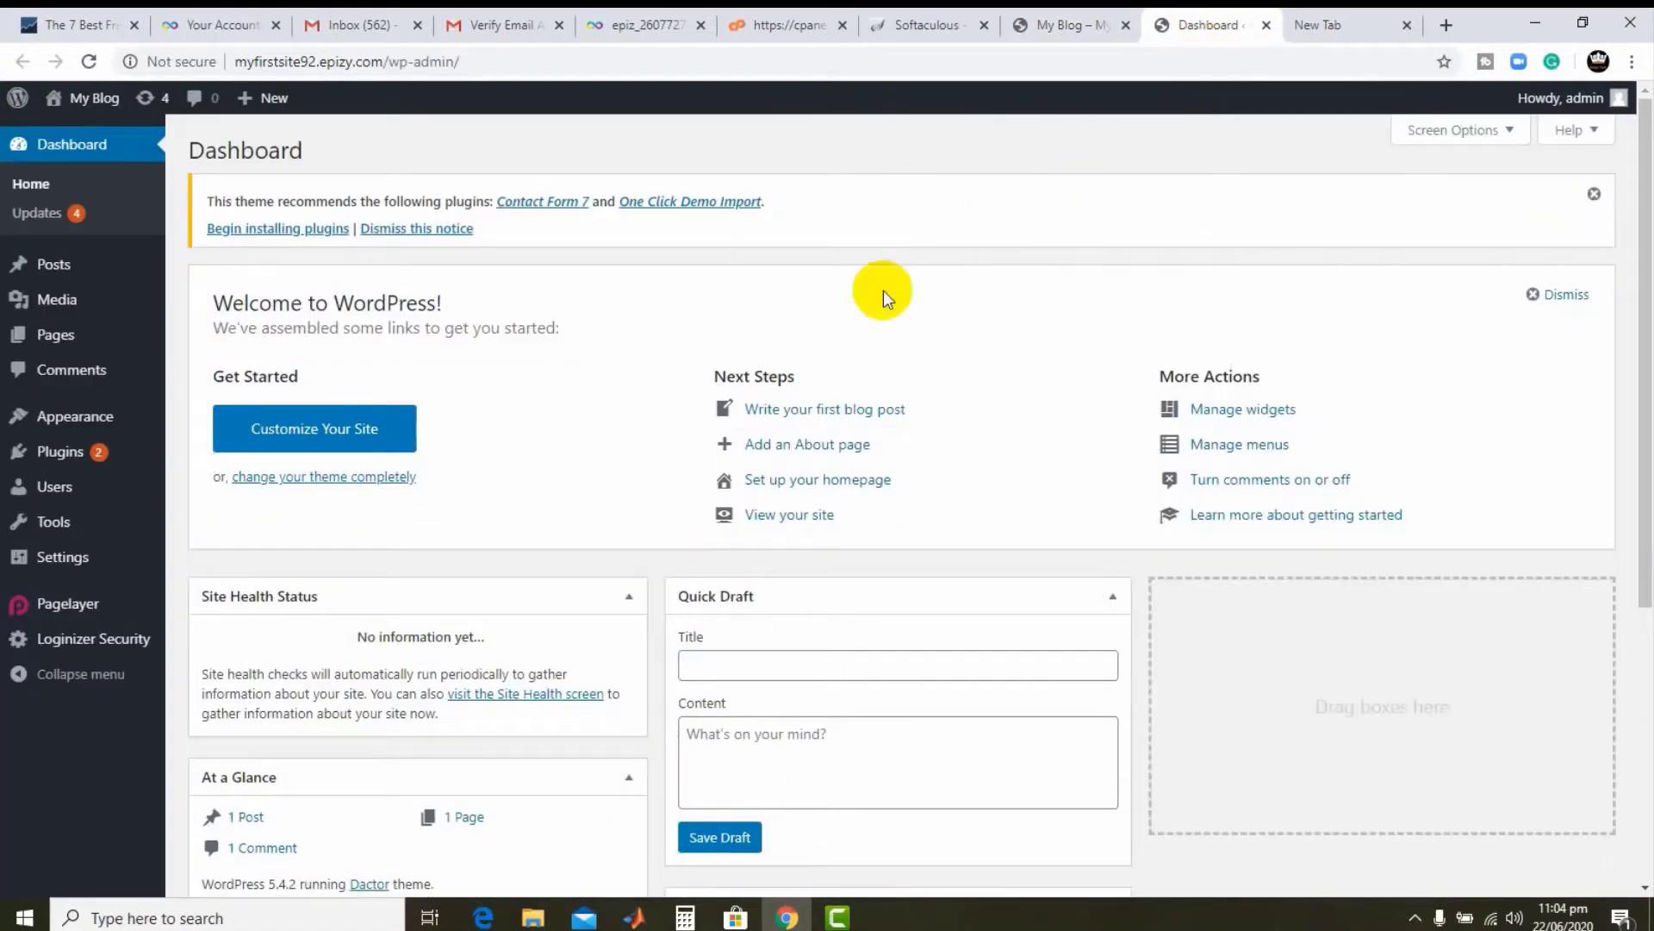
scroll(827, 289, "down", 5)
scroll(430, 297, "up", 3)
left_click(49, 299)
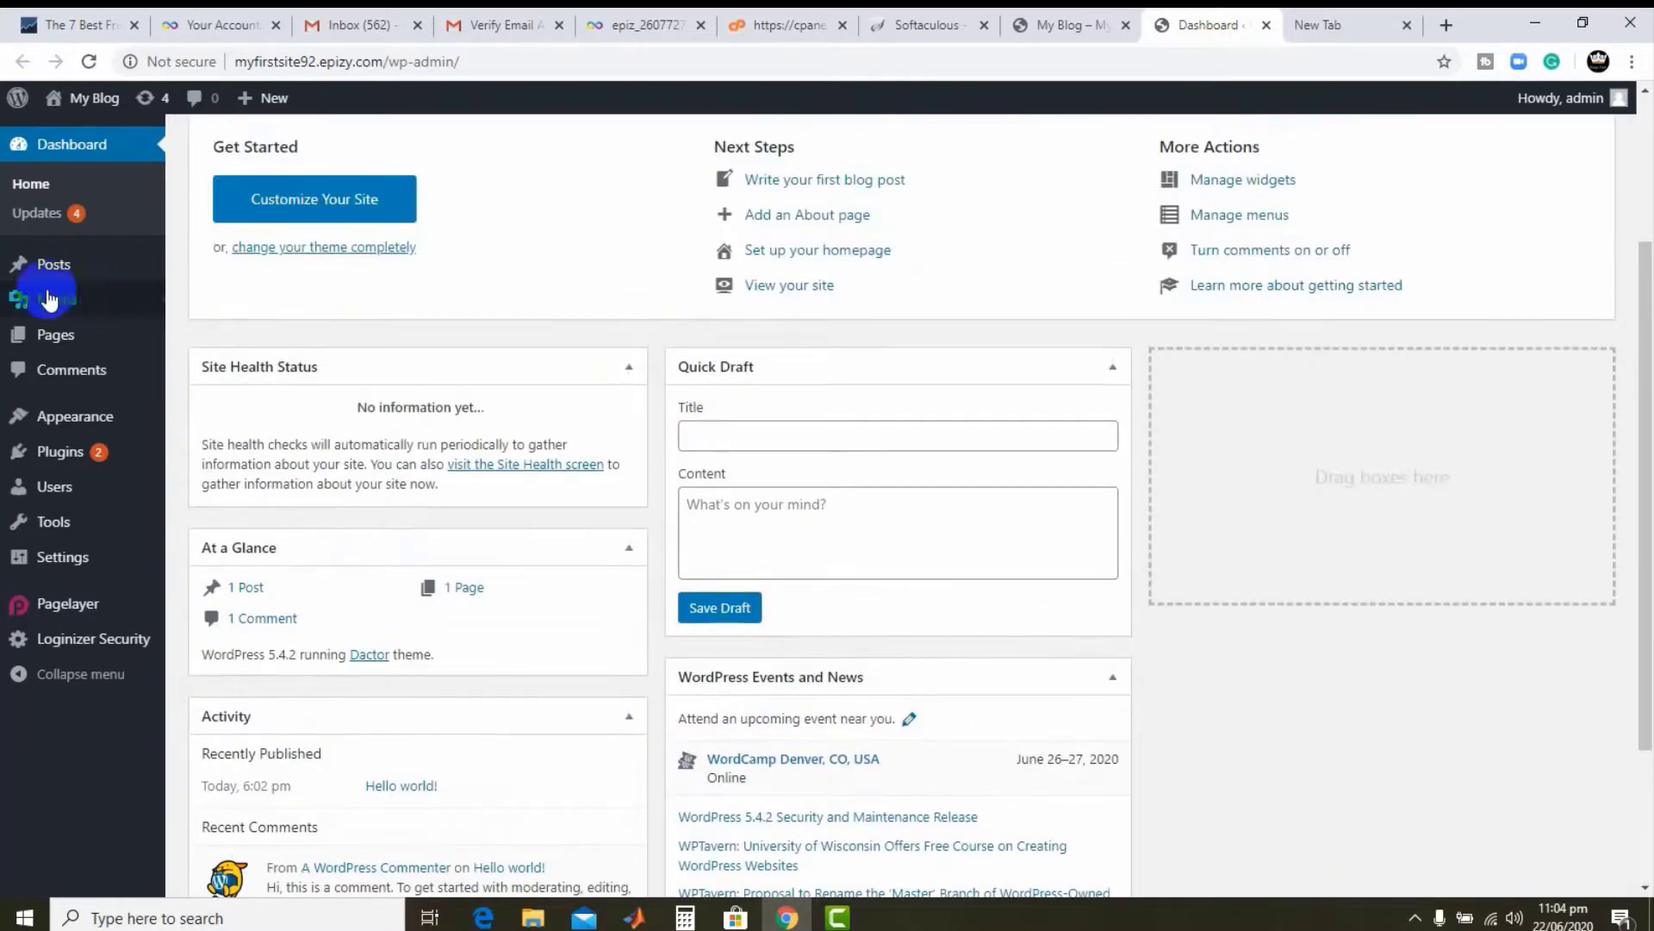
left_click(61, 265)
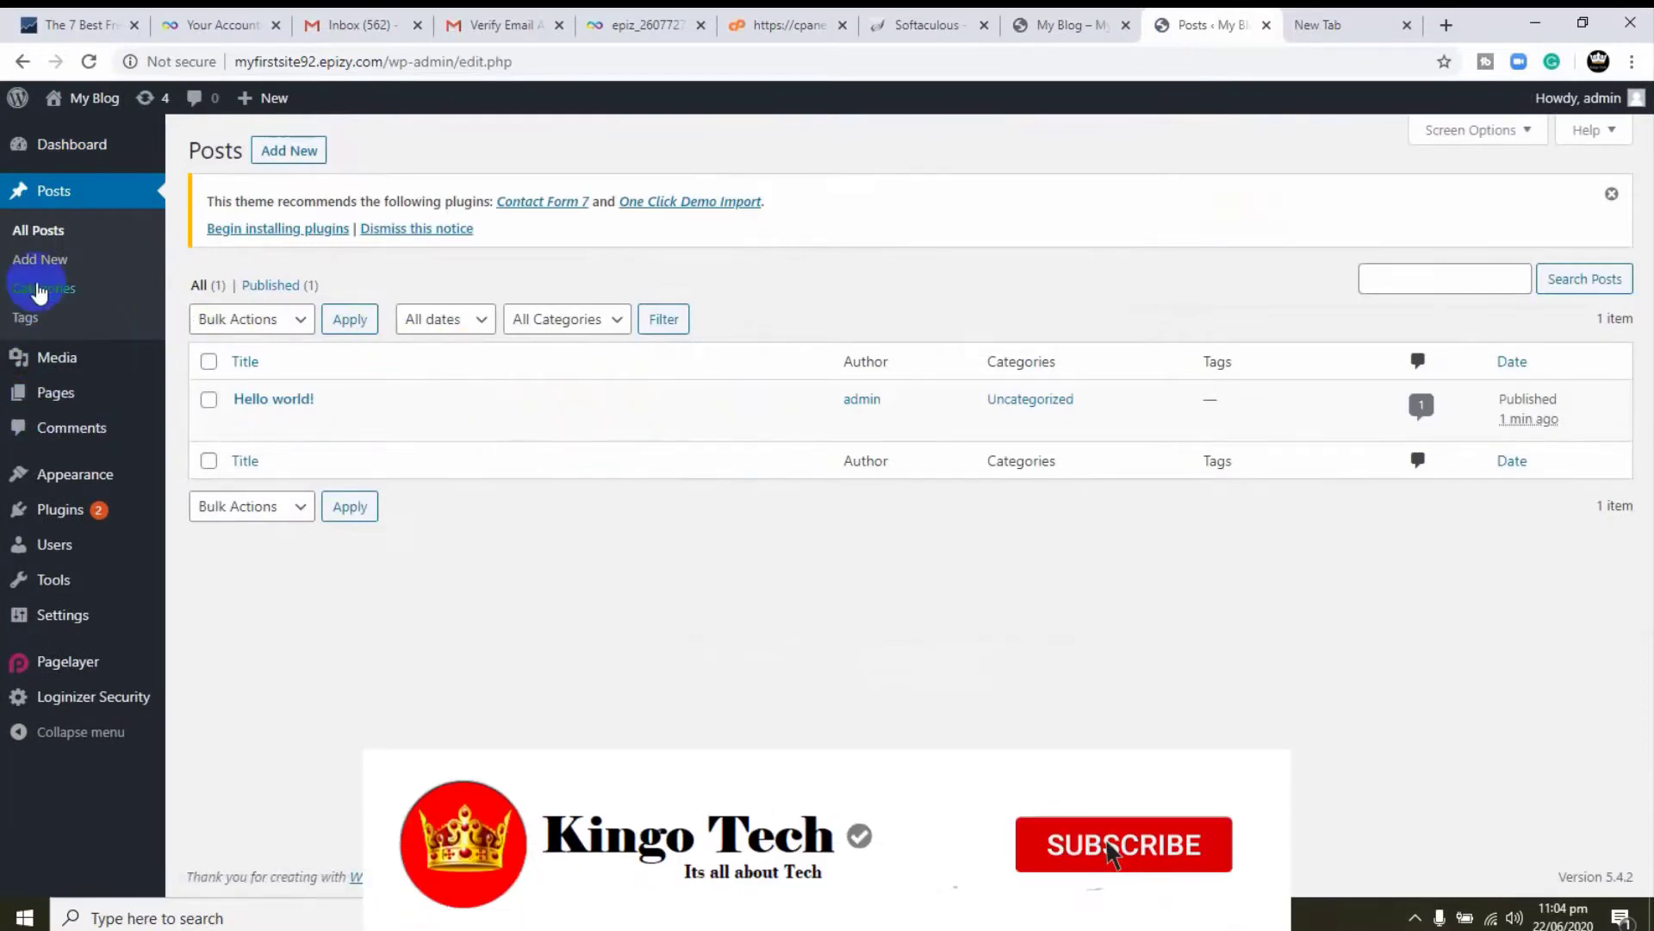
left_click(62, 153)
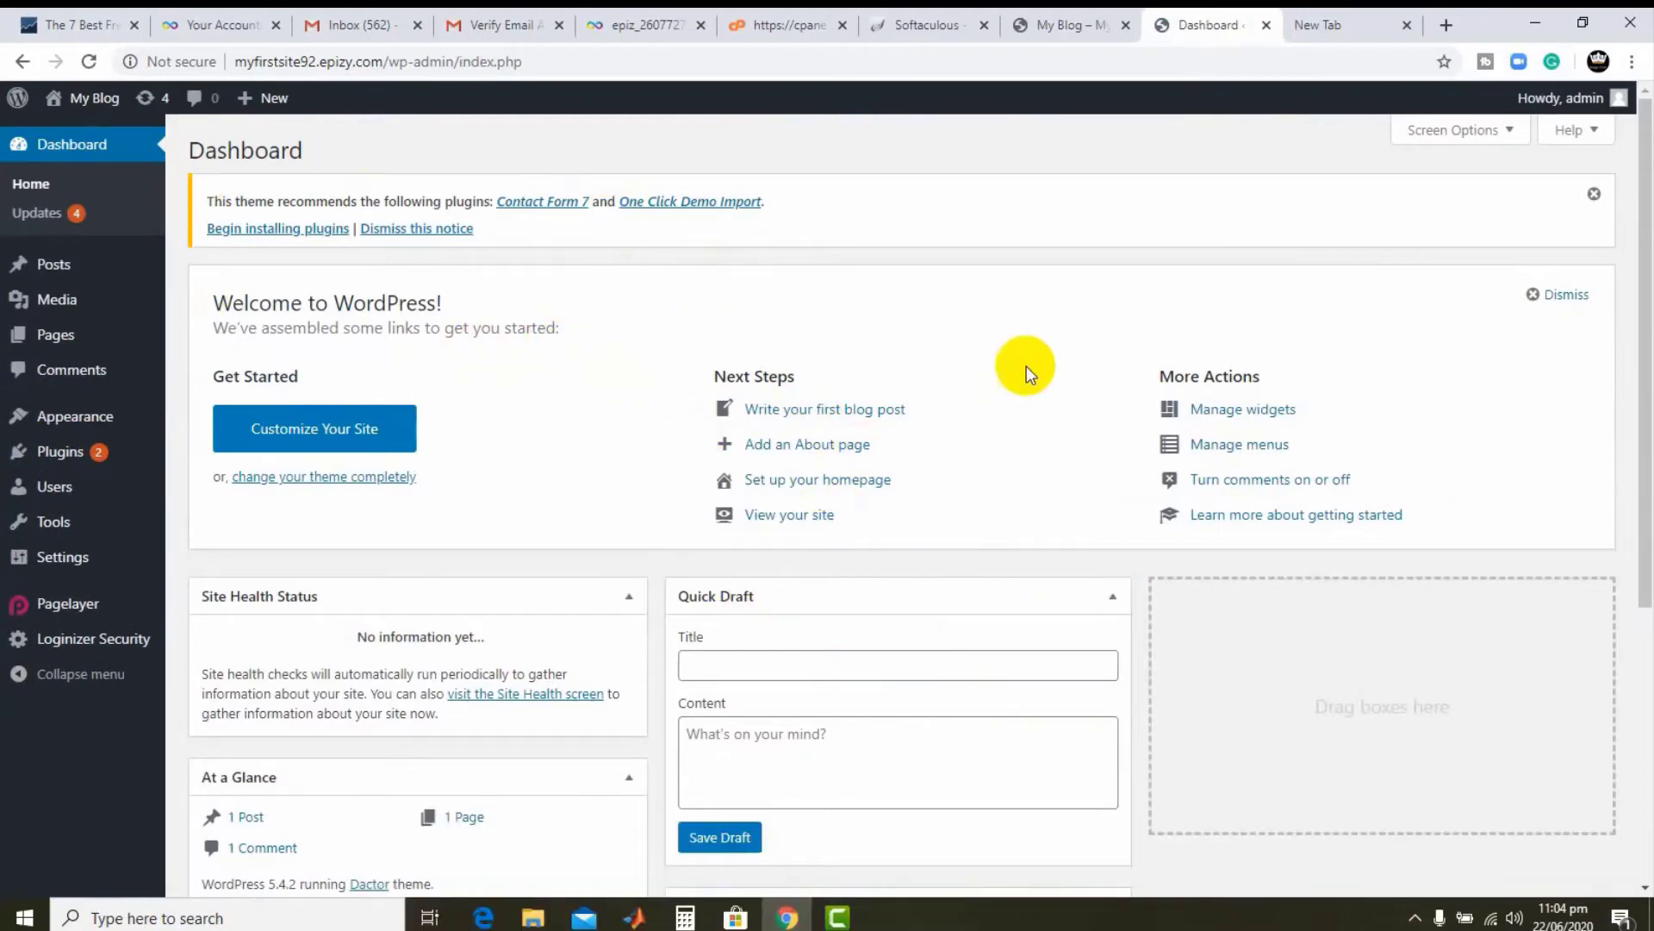
left_click(1535, 23)
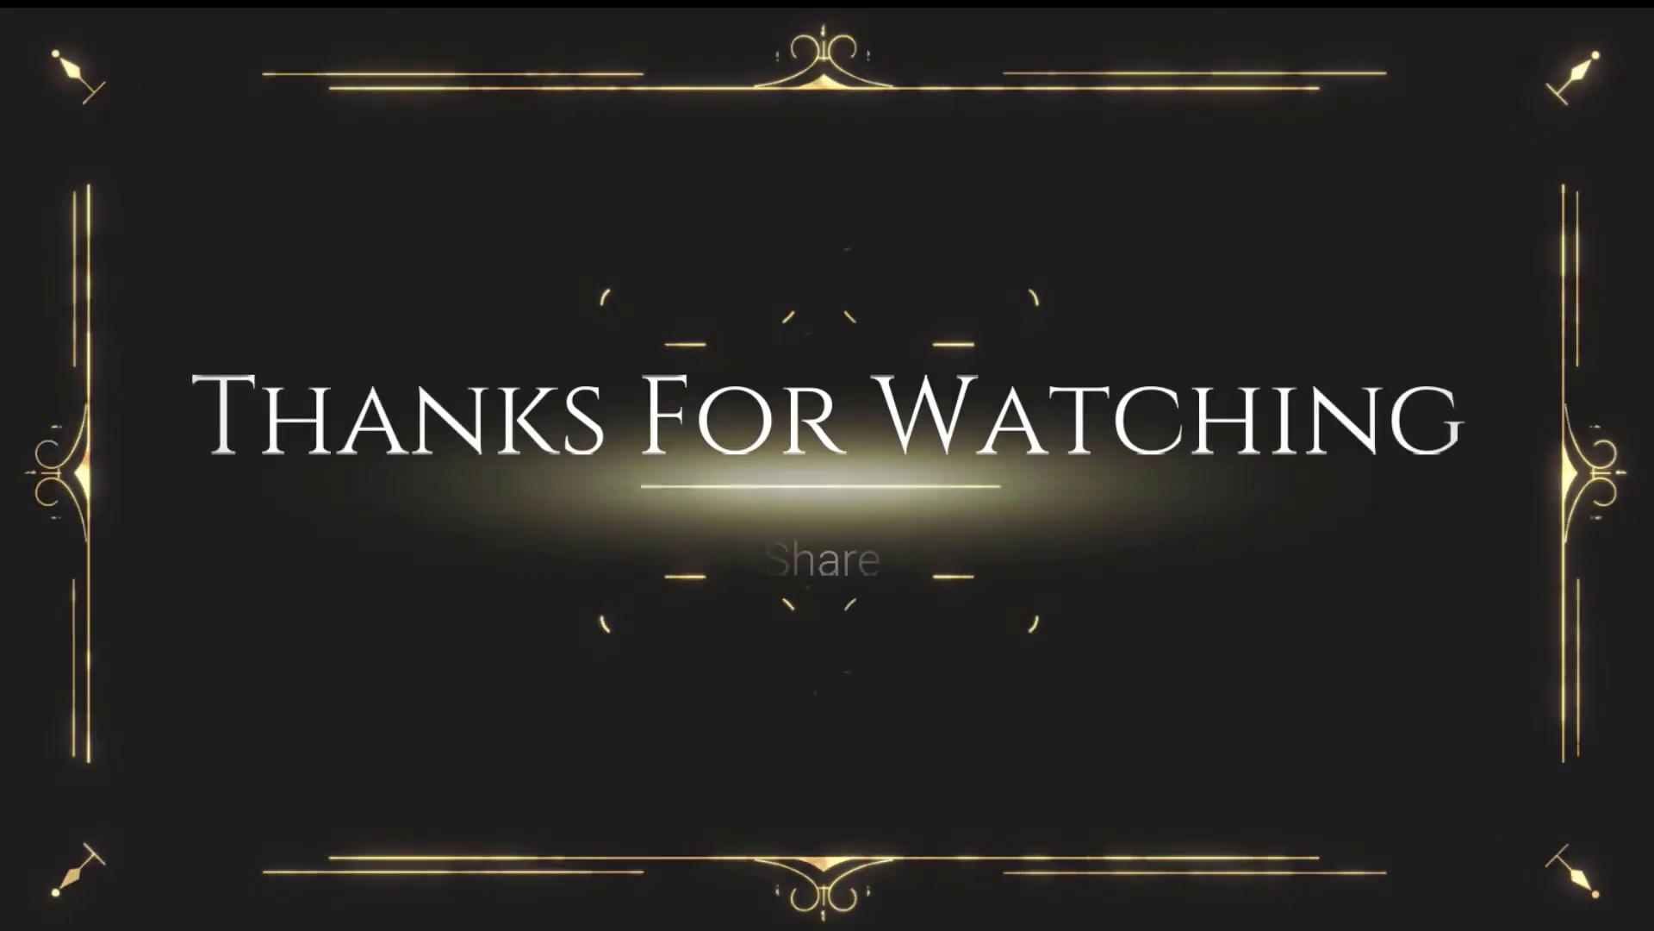